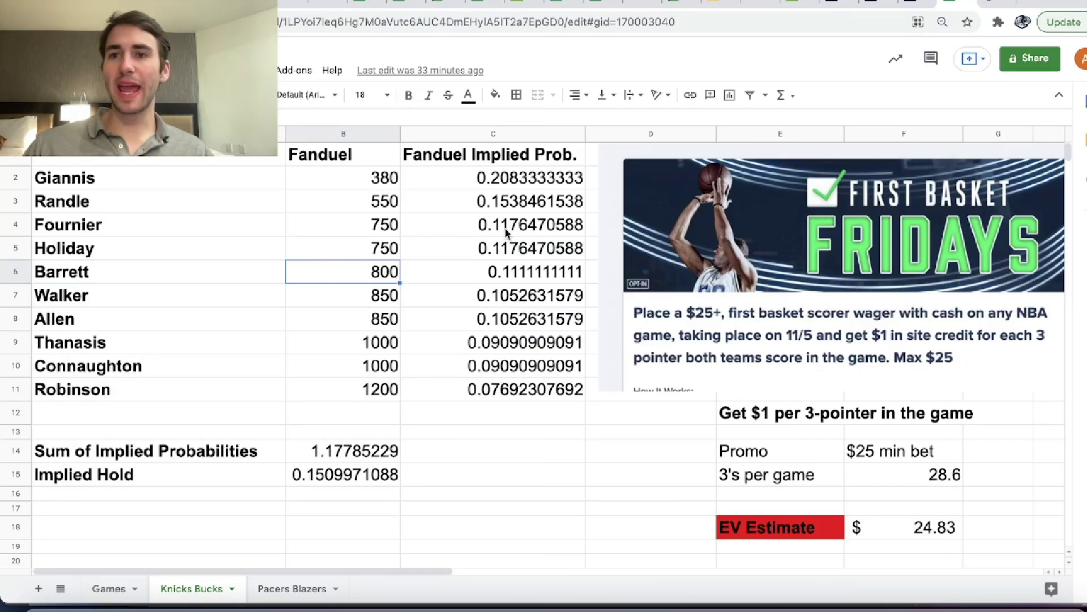
Step: Open FanDuel's First Basket Fridays promo and highlight its main offer paragraph
{"action": "left_click", "coordinate": [874, 287]}
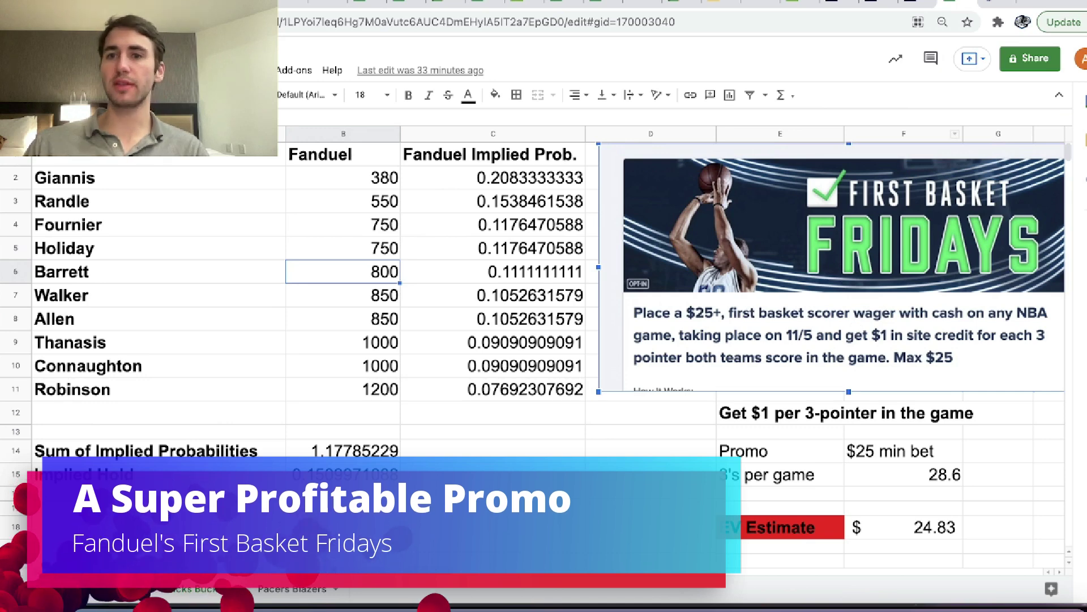
{"action": "left_click", "coordinate": [919, 3]}
{"action": "scroll", "coordinate": [550, 317], "scroll_direction": "down", "scroll_amount": 3}
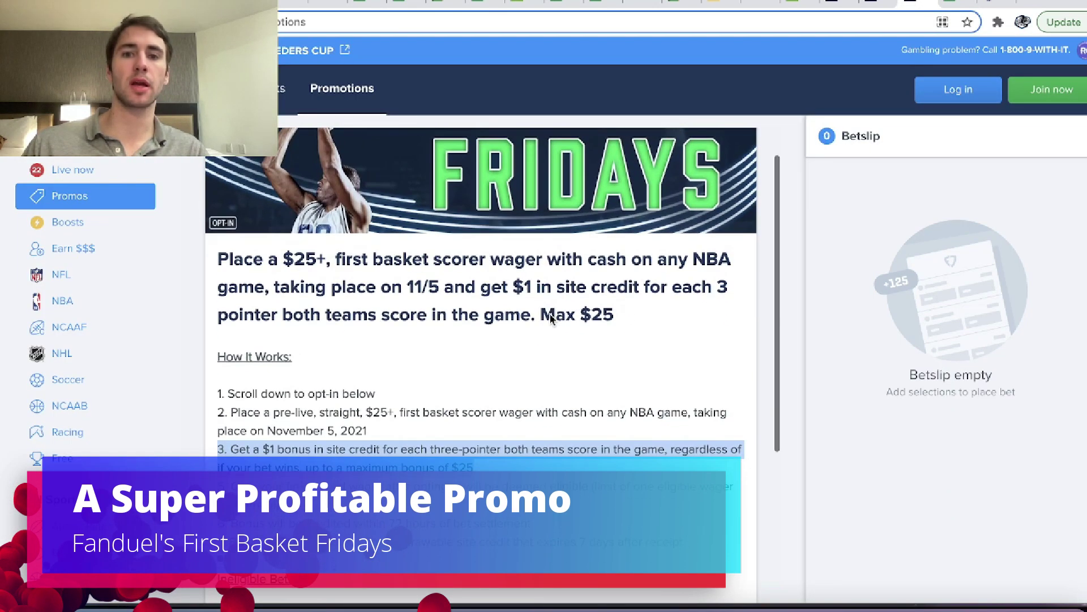
{"action": "scroll", "coordinate": [550, 317], "scroll_direction": "up", "scroll_amount": 3}
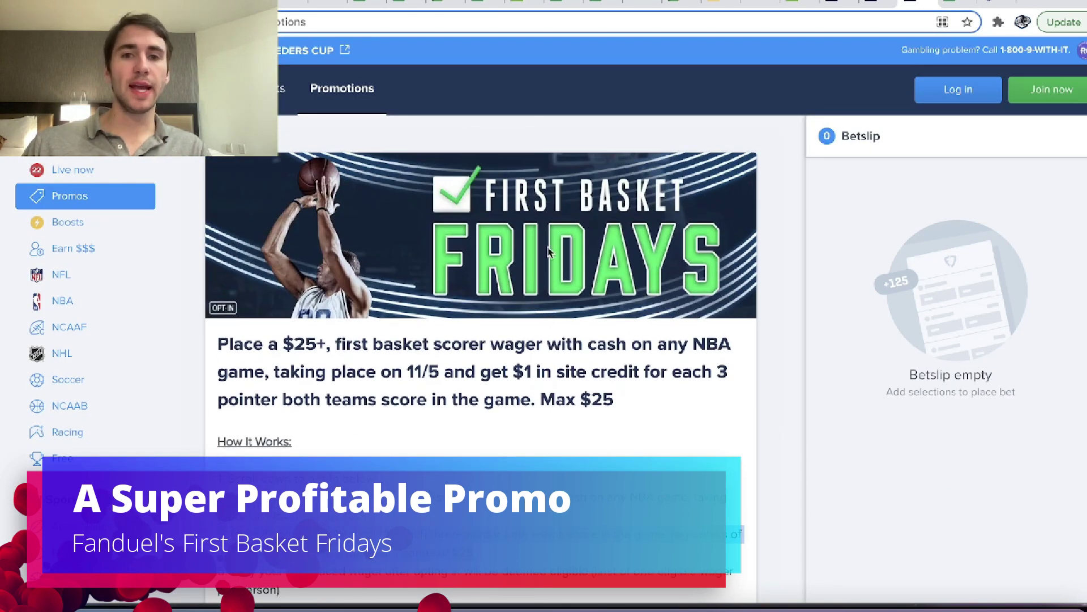
{"action": "triple_click", "coordinate": [389, 341]}
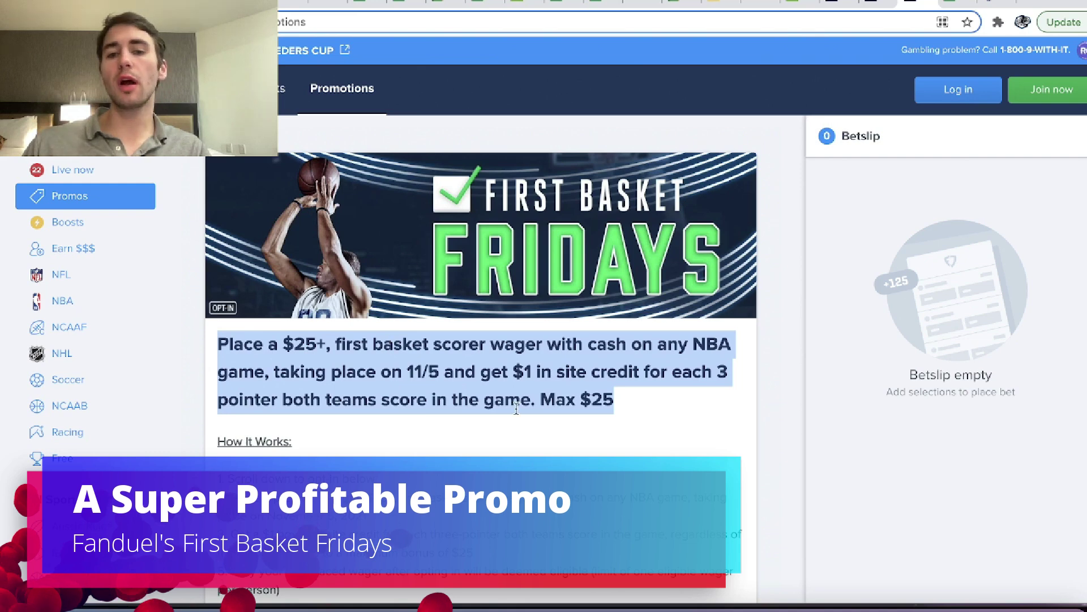
{"action": "double_click", "coordinate": [559, 374]}
{"action": "triple_click", "coordinate": [560, 378]}
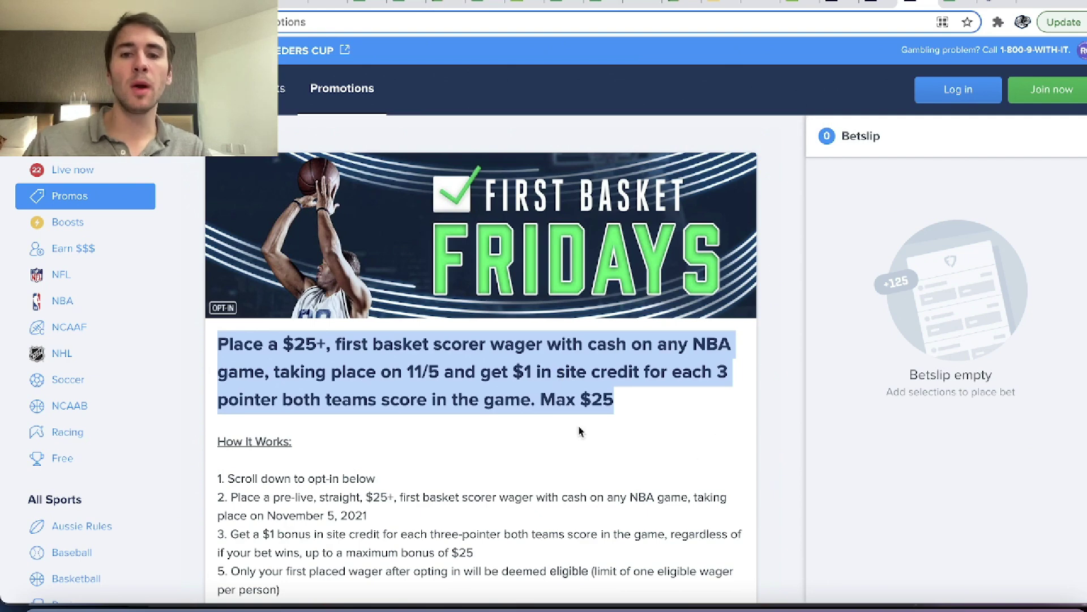
{"action": "left_click", "coordinate": [542, 362]}
{"action": "triple_click", "coordinate": [542, 363]}
Step: Highlight the How It Works rules for the $25+ wager and the $1 per three-pointer bonus
{"action": "scroll", "coordinate": [542, 363], "scroll_direction": "down", "scroll_amount": 3}
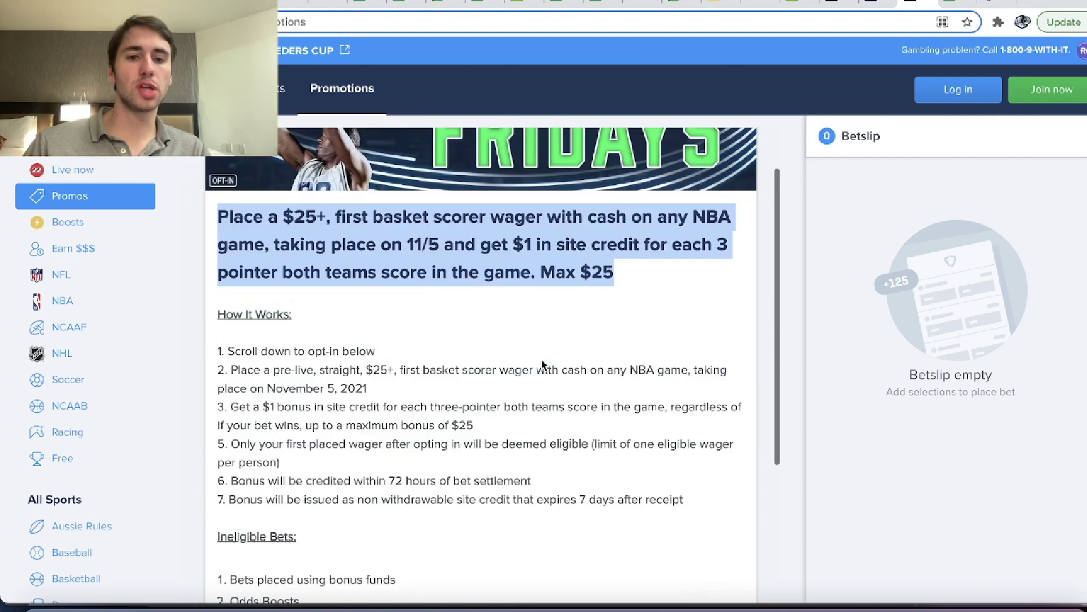
{"action": "left_click", "coordinate": [481, 328]}
{"action": "triple_click", "coordinate": [480, 329]}
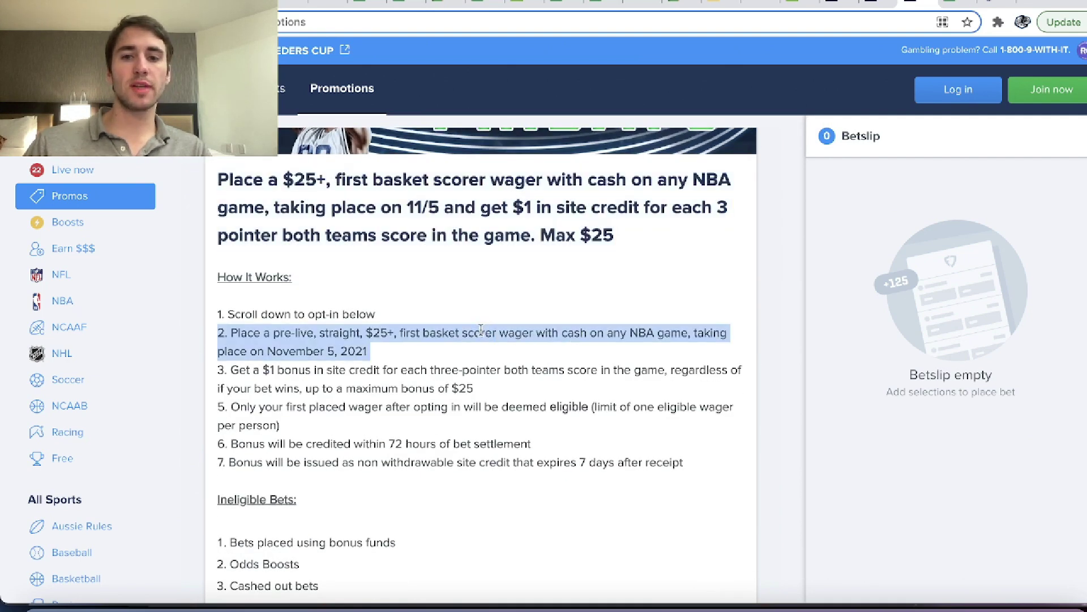
{"action": "left_click", "coordinate": [459, 369]}
{"action": "triple_click", "coordinate": [457, 373]}
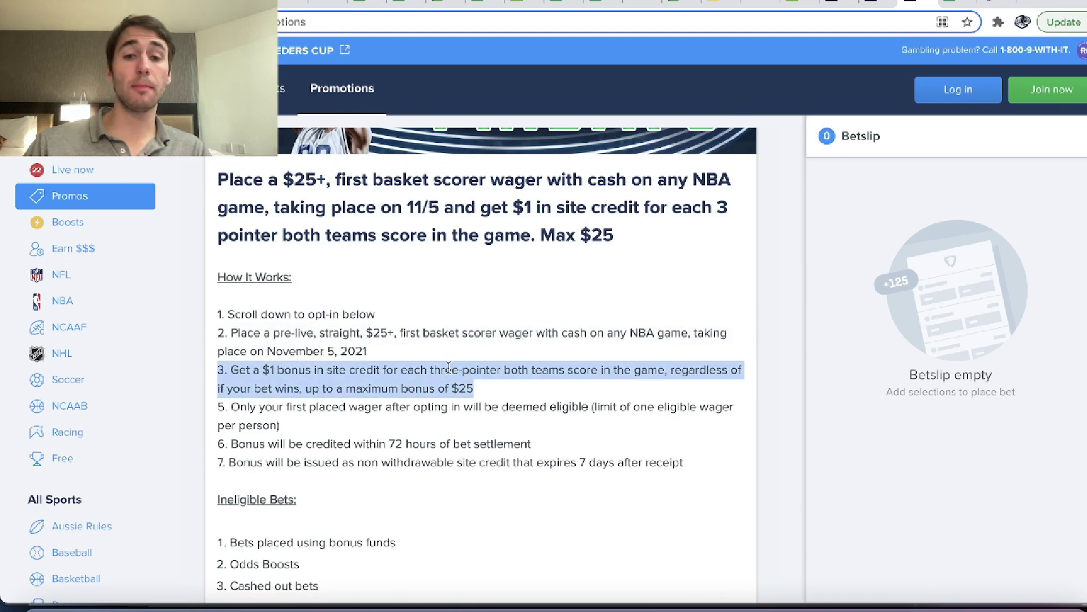
{"action": "triple_click", "coordinate": [448, 368]}
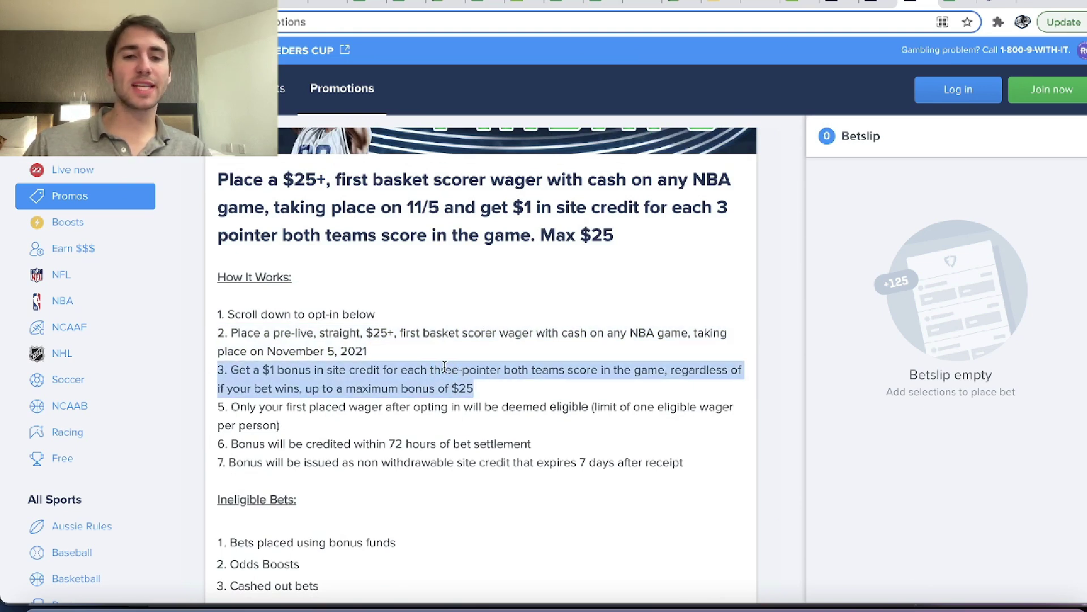
{"action": "triple_click", "coordinate": [444, 366]}
{"action": "triple_click", "coordinate": [552, 362]}
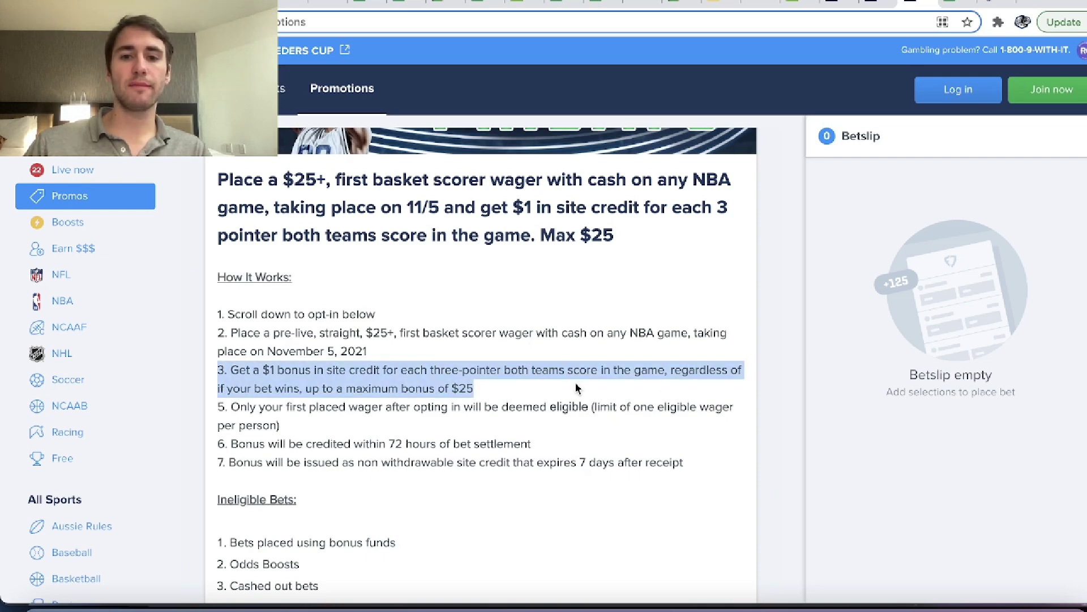
{"action": "scroll", "coordinate": [582, 363], "scroll_direction": "up", "scroll_amount": 3}
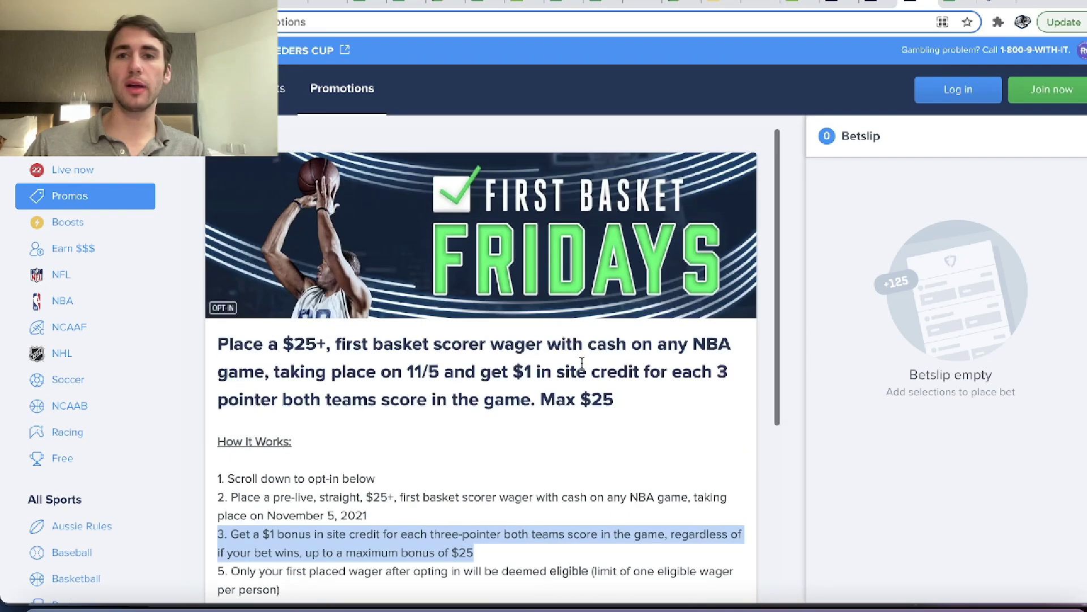
Step: Bring up OddsJam's basketball odds page and browse today's NBA games with best moneylines
{"action": "left_click", "coordinate": [755, 3]}
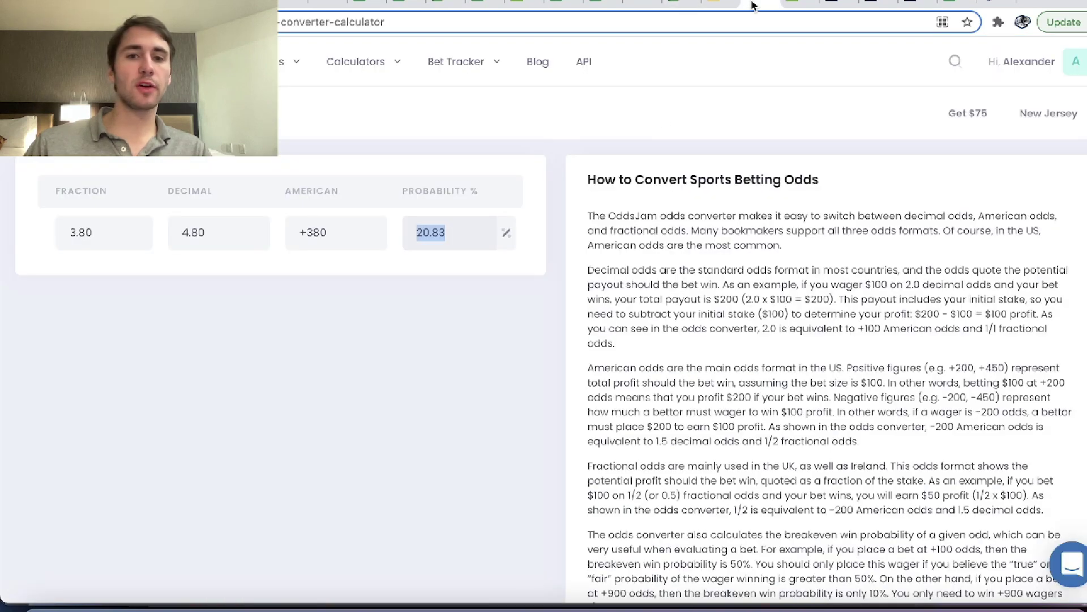
{"action": "left_click", "coordinate": [226, 162]}
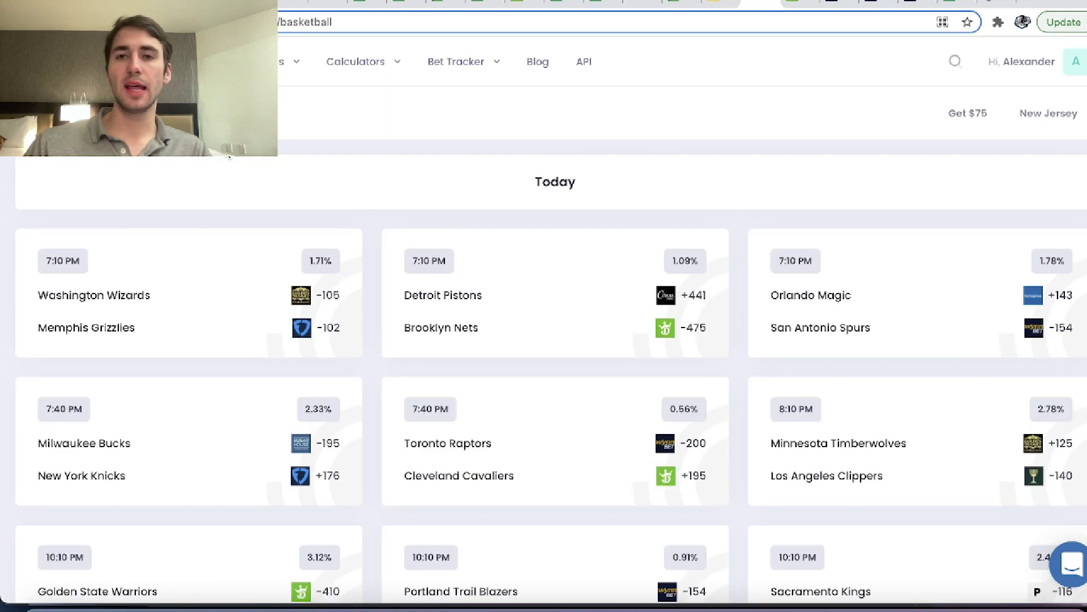
{"action": "scroll", "coordinate": [449, 311], "scroll_direction": "down", "scroll_amount": 3}
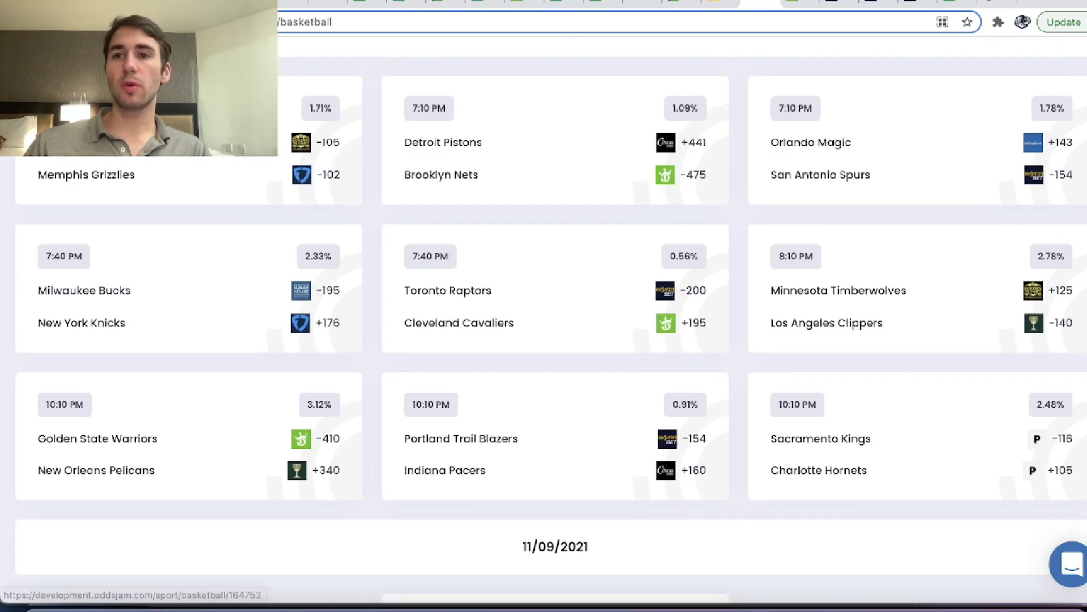
Step: Go to the Games sheet and select all nine matchups with their threes per game
{"action": "left_click", "coordinate": [950, 3]}
{"action": "key", "text": "Down"}
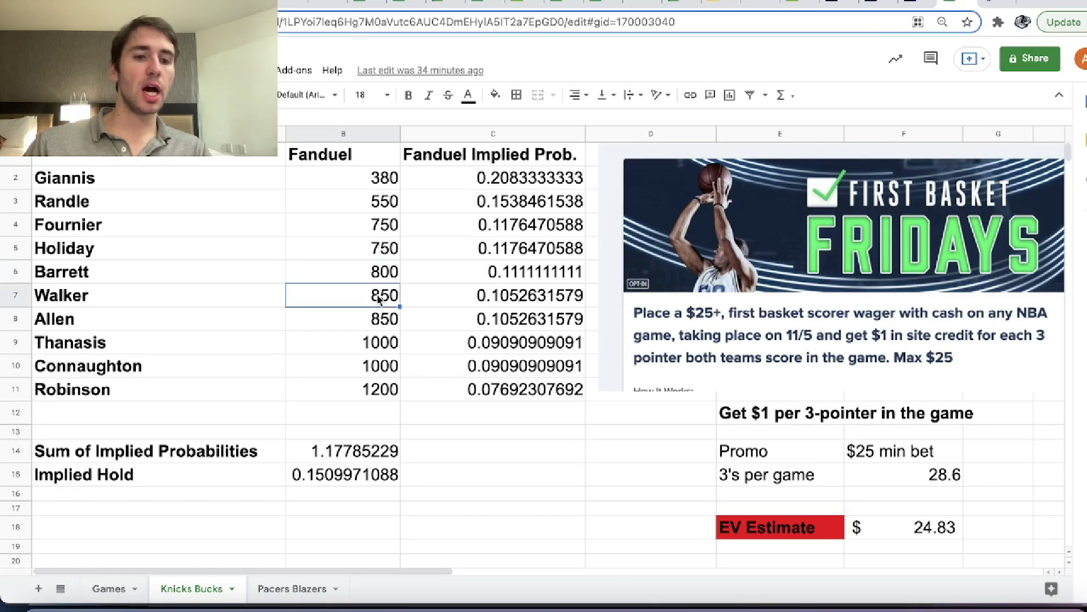
{"action": "left_click", "coordinate": [110, 588]}
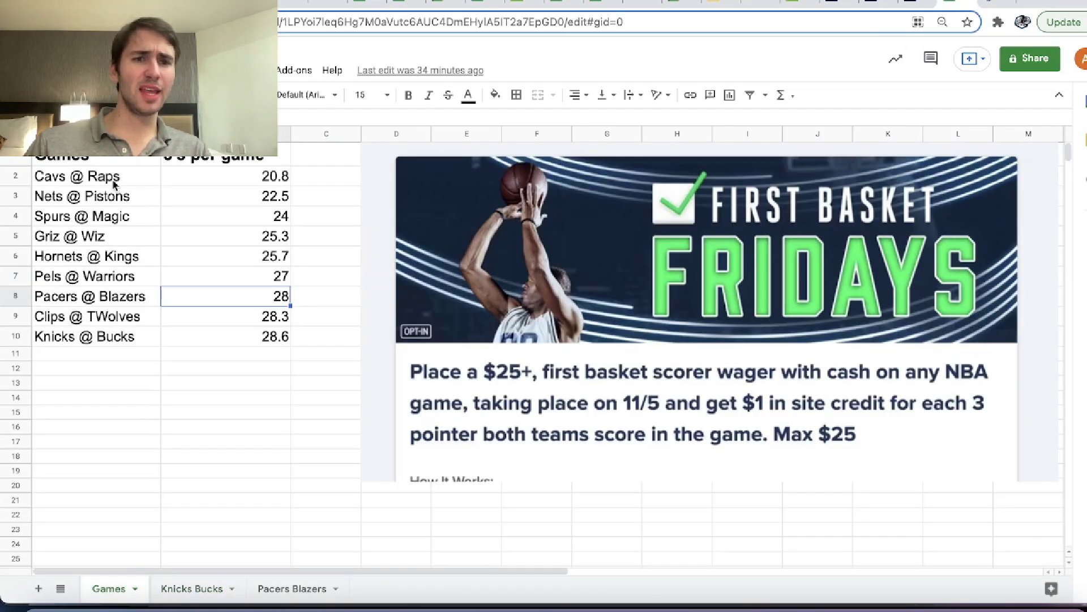
{"action": "left_click_drag", "start_coordinate": [113, 184], "coordinate": [256, 340]}
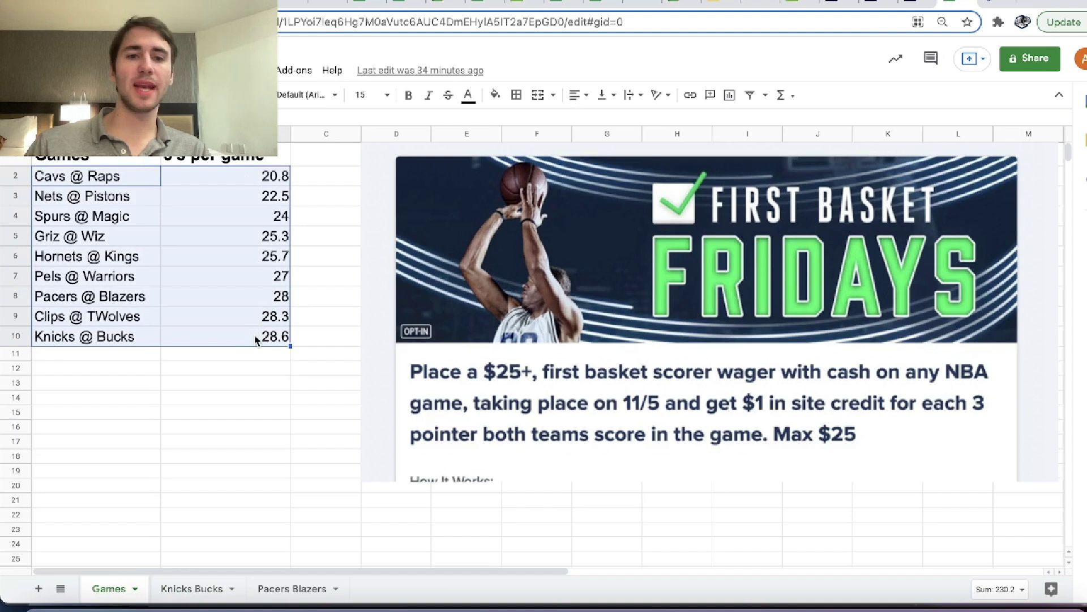
Step: Compare Knicks @ Bucks at 28.6 with Cavs @ Raps at 20.8 and Pels @ Warriors at 27
{"action": "left_click", "coordinate": [104, 339]}
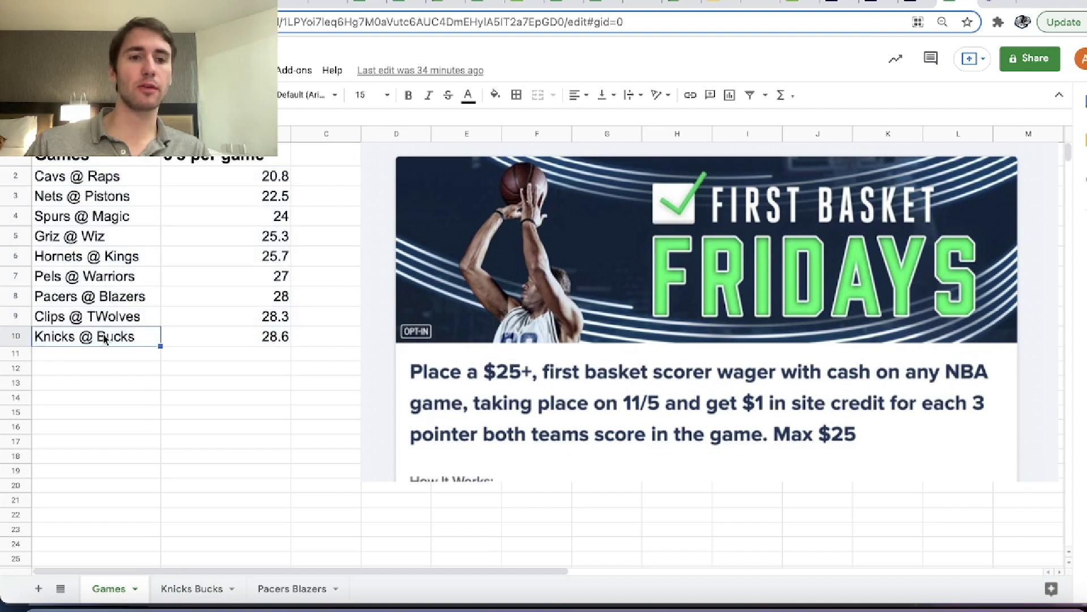
{"action": "left_click", "coordinate": [278, 339], "text": "shift"}
{"action": "left_click", "coordinate": [273, 343]}
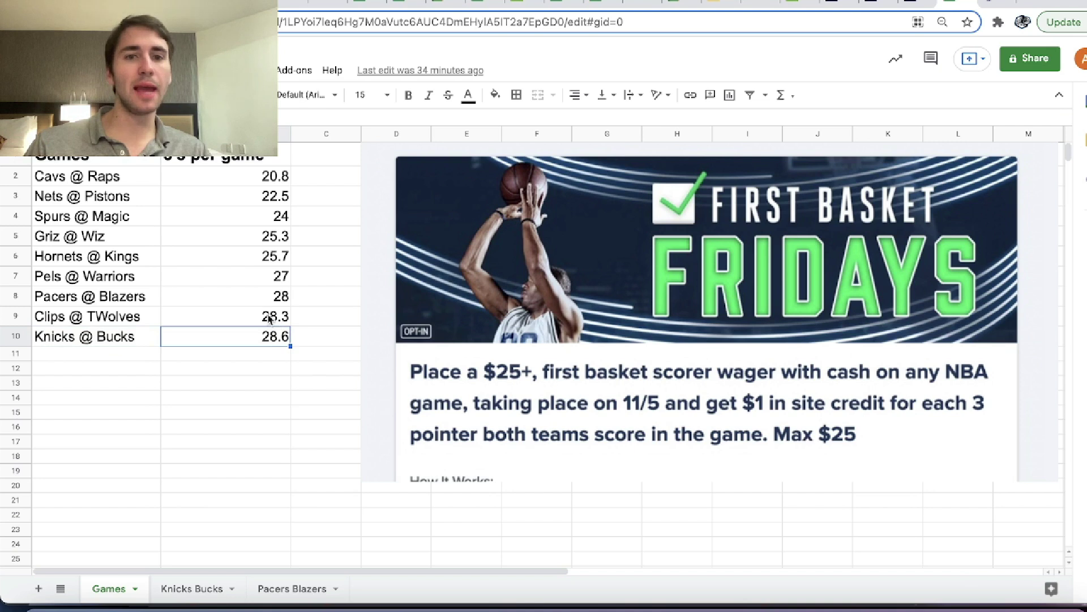
{"action": "left_click_drag", "start_coordinate": [102, 177], "coordinate": [267, 187]}
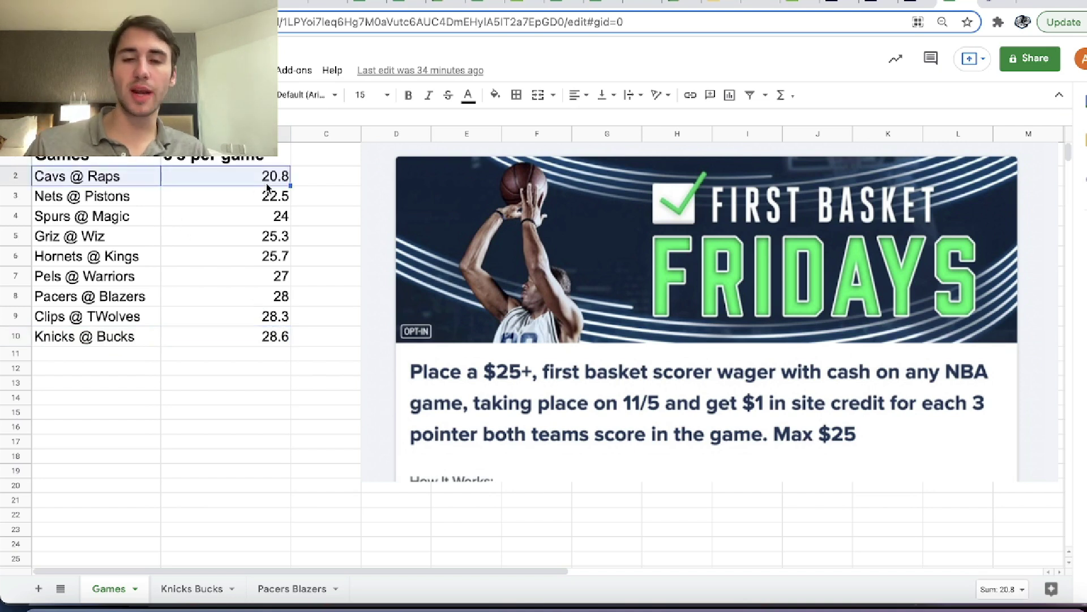
{"action": "left_click_drag", "start_coordinate": [141, 336], "coordinate": [220, 340]}
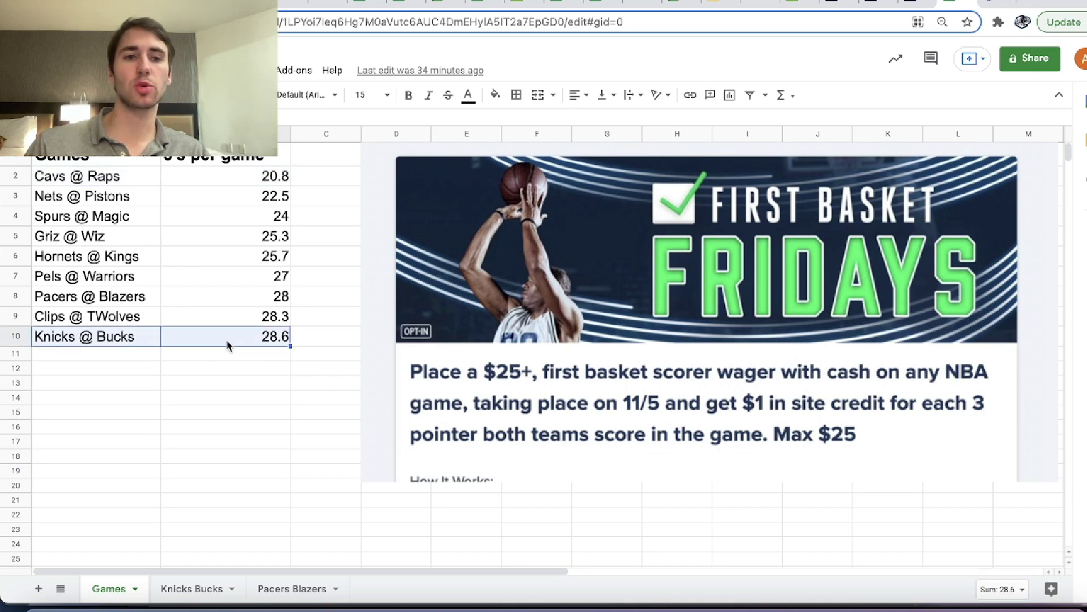
{"action": "left_click", "coordinate": [224, 275]}
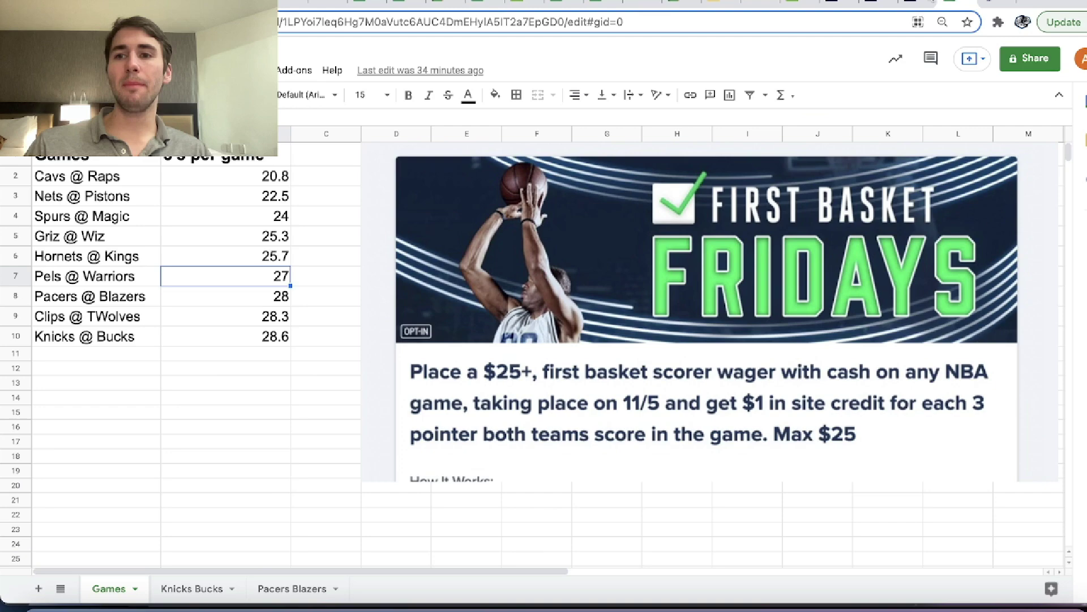
Step: Open FanDuel's NBA games list and scroll the matchups back to Clippers @ Timberwolves
{"action": "left_click", "coordinate": [921, 4]}
{"action": "scroll", "coordinate": [521, 347], "scroll_direction": "down", "scroll_amount": 6}
{"action": "scroll", "coordinate": [522, 348], "scroll_direction": "up", "scroll_amount": 6}
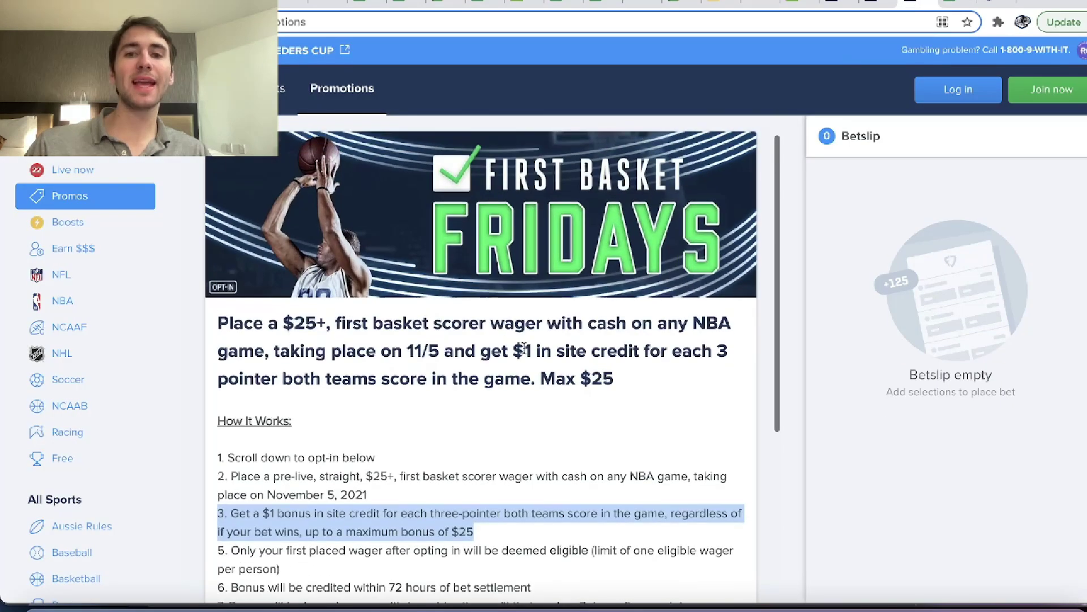
{"action": "scroll", "coordinate": [524, 348], "scroll_direction": "down", "scroll_amount": 1}
{"action": "left_click", "coordinate": [89, 309]}
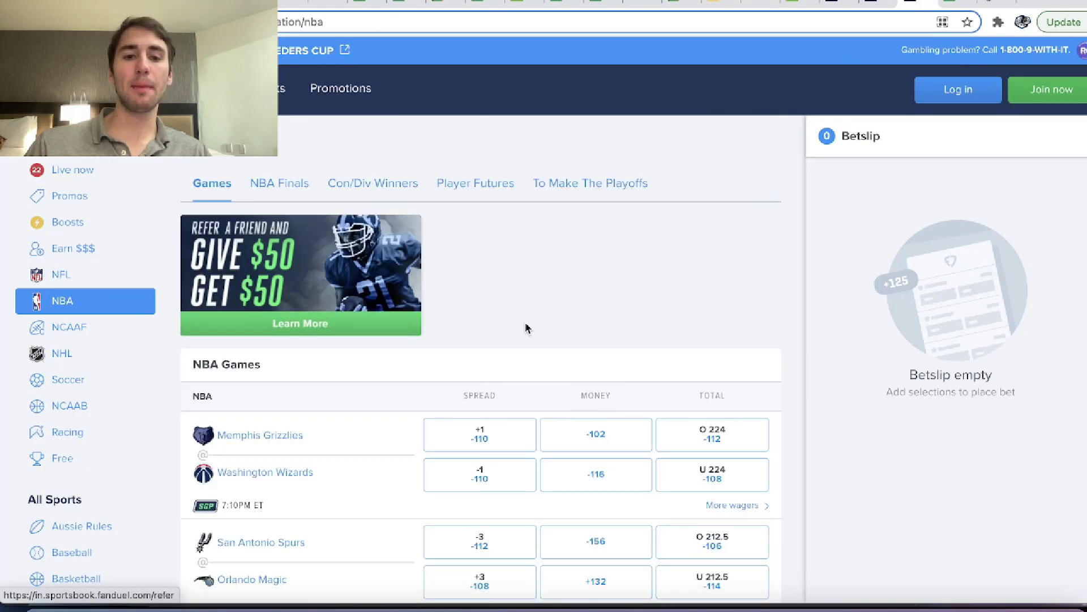
{"action": "scroll", "coordinate": [526, 327], "scroll_direction": "down", "scroll_amount": 3}
{"action": "scroll", "coordinate": [835, 352], "scroll_direction": "down", "scroll_amount": 2}
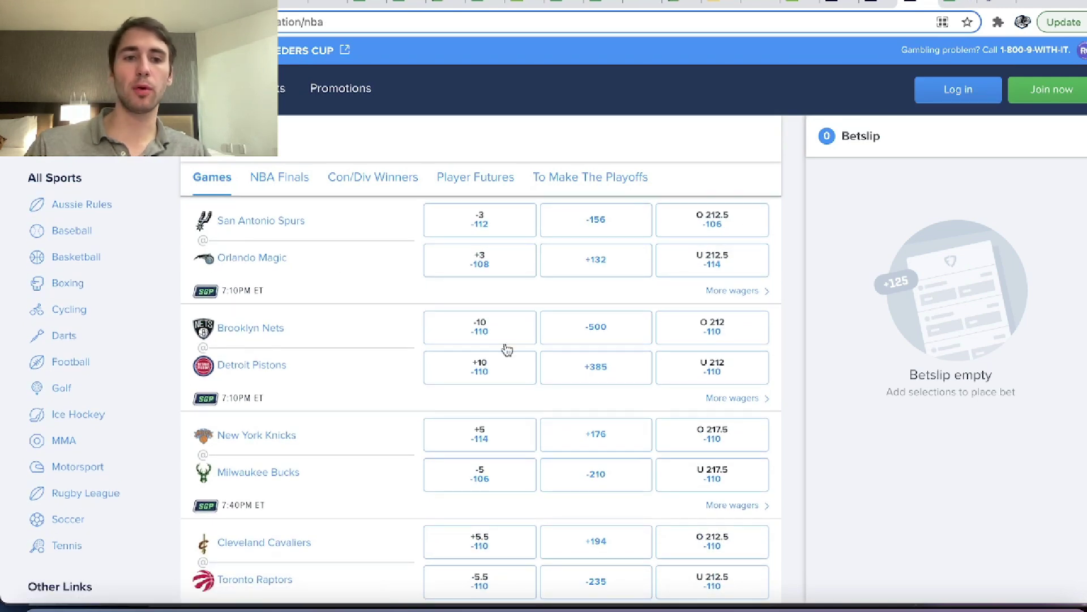
{"action": "scroll", "coordinate": [744, 377], "scroll_direction": "down", "scroll_amount": 5}
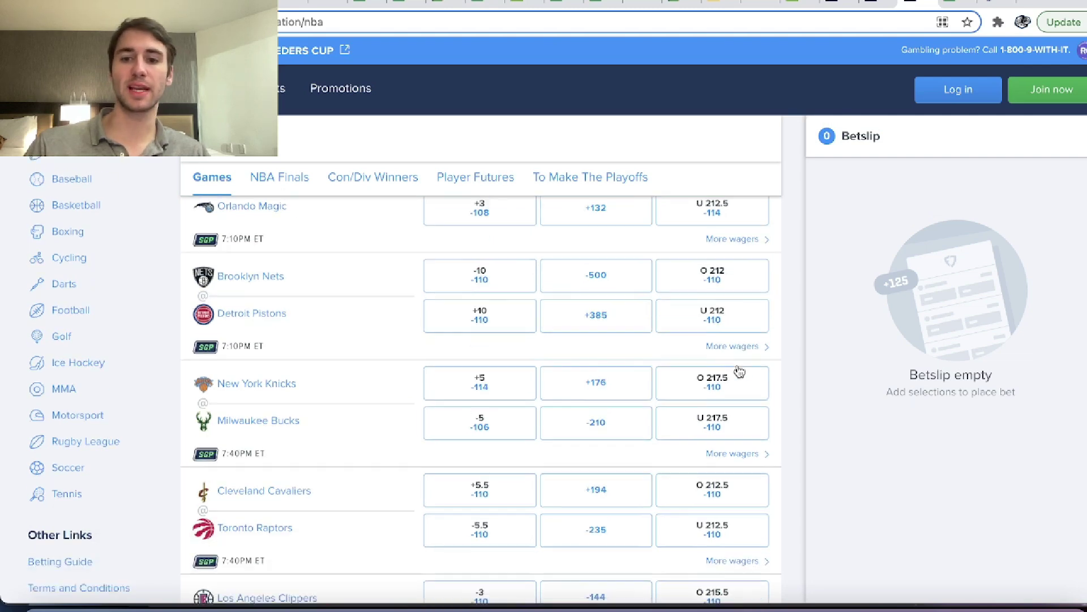
{"action": "scroll", "coordinate": [739, 371], "scroll_direction": "down", "scroll_amount": 2}
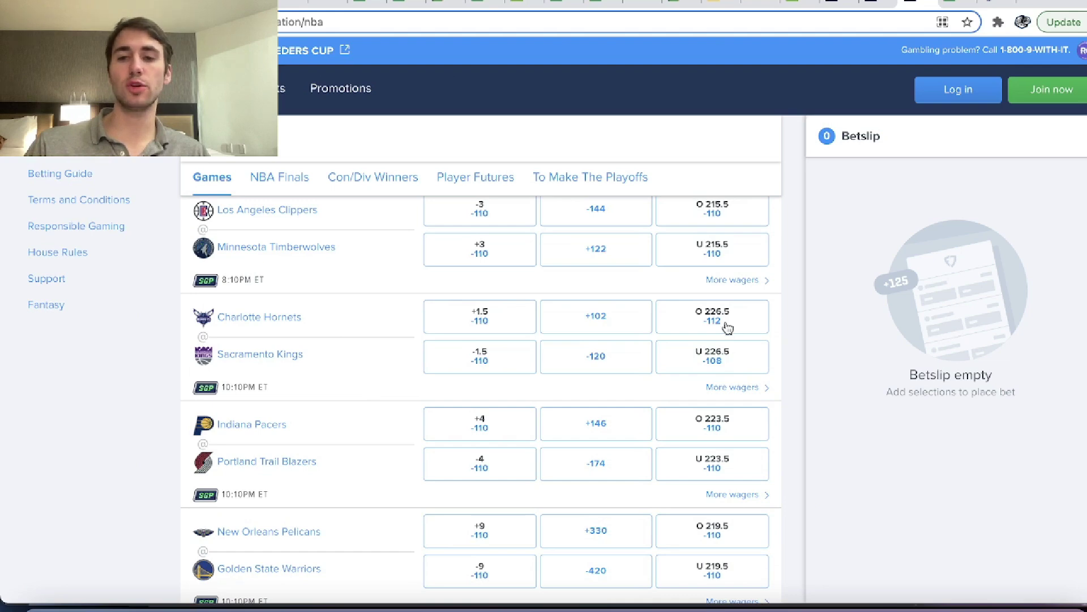
{"action": "scroll", "coordinate": [697, 357], "scroll_direction": "down", "scroll_amount": 1}
{"action": "scroll", "coordinate": [714, 323], "scroll_direction": "down", "scroll_amount": 2}
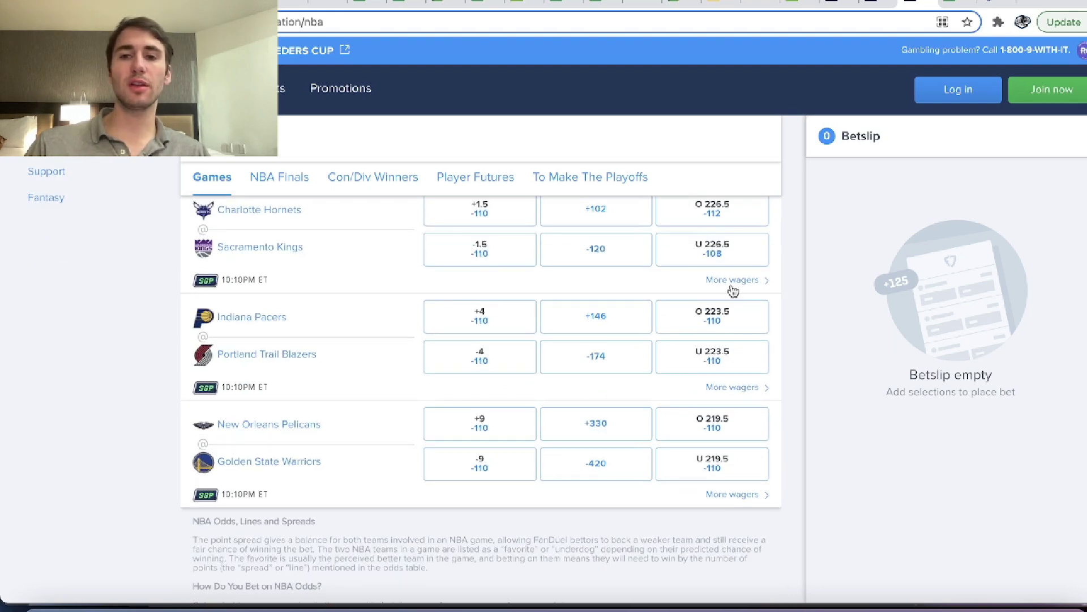
{"action": "scroll", "coordinate": [731, 308], "scroll_direction": "up", "scroll_amount": 3}
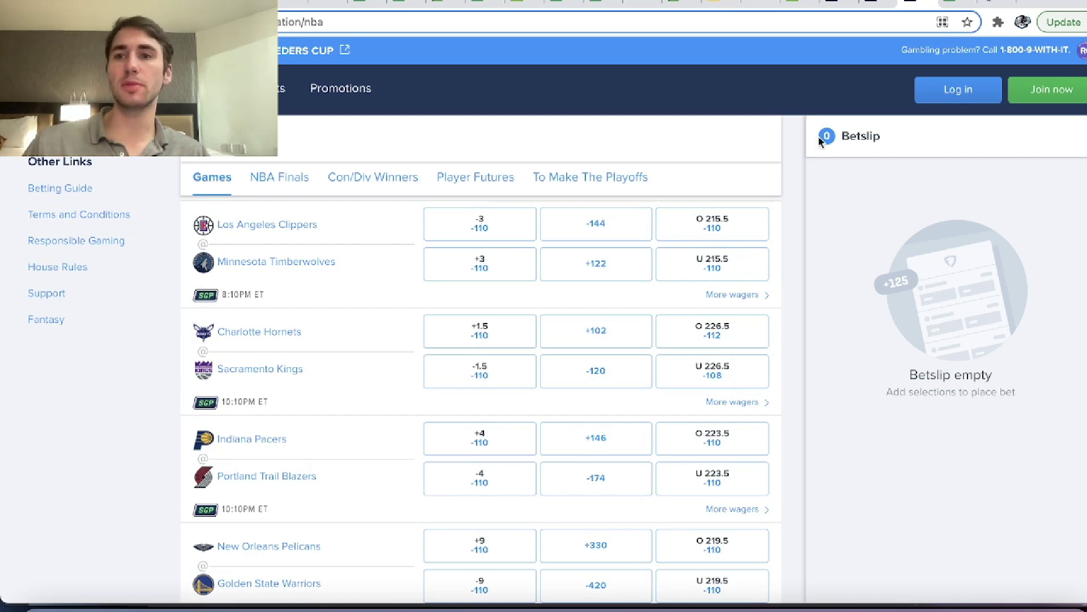
Step: Review the Pacers @ Blazers, Nets @ Pistons and Knicks @ Bucks threes-per-game figures on the Games sheet
{"action": "left_click", "coordinate": [949, 5]}
{"action": "left_click", "coordinate": [166, 304]}
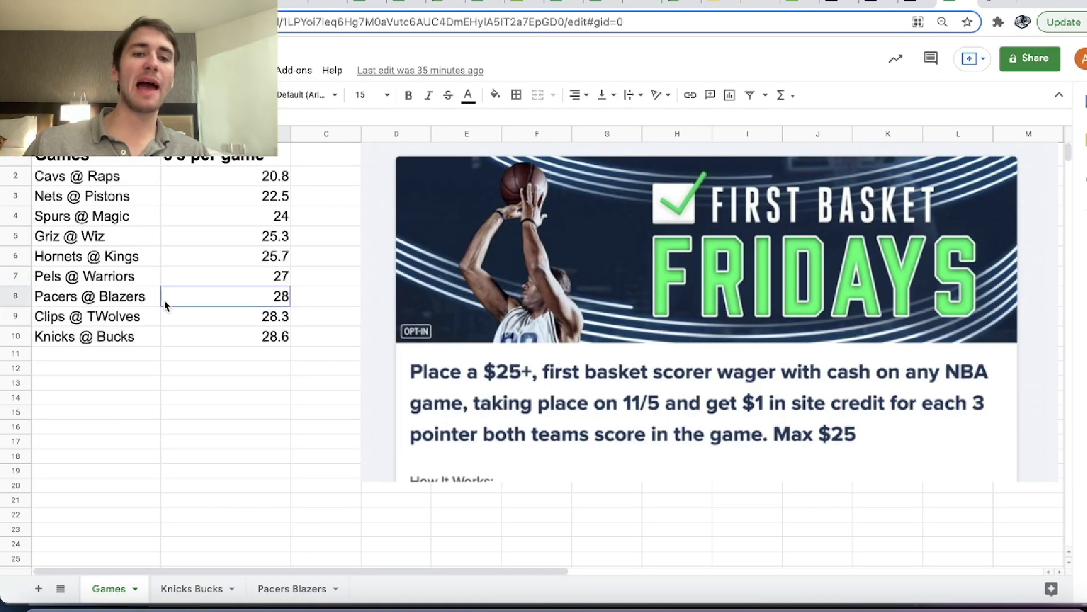
{"action": "double_click", "coordinate": [214, 192]}
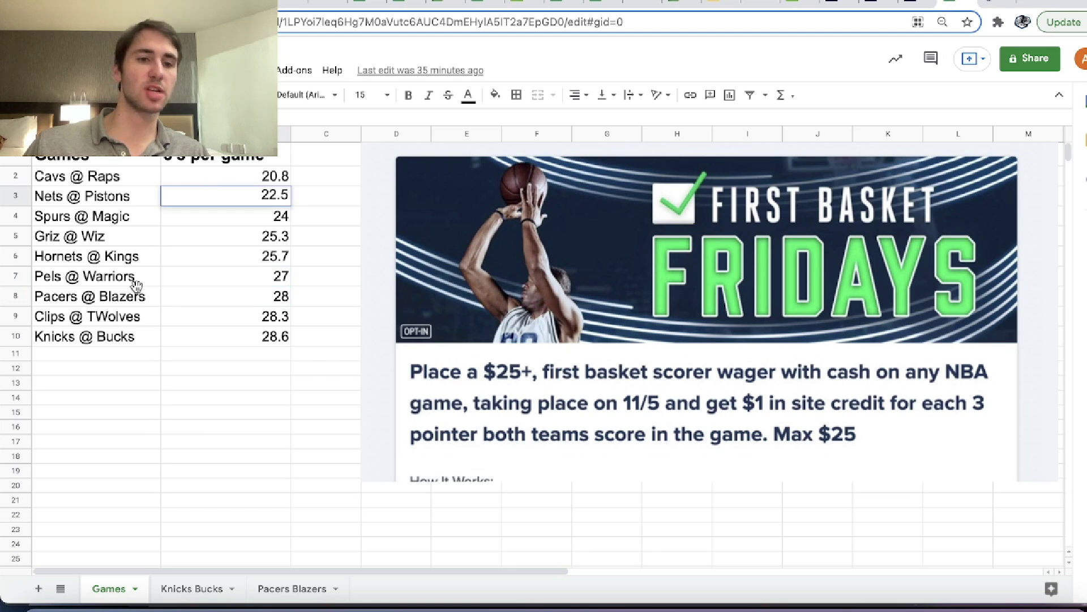
{"action": "left_click", "coordinate": [139, 296]}
{"action": "left_click", "coordinate": [249, 336]}
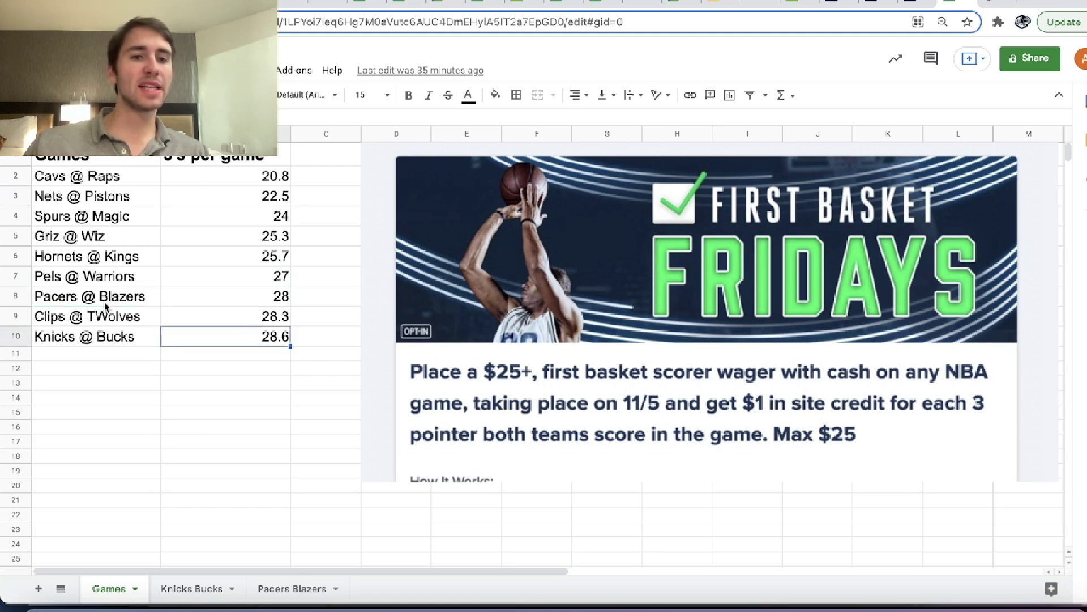
{"action": "left_click_drag", "start_coordinate": [105, 302], "coordinate": [262, 343]}
{"action": "left_click", "coordinate": [117, 342]}
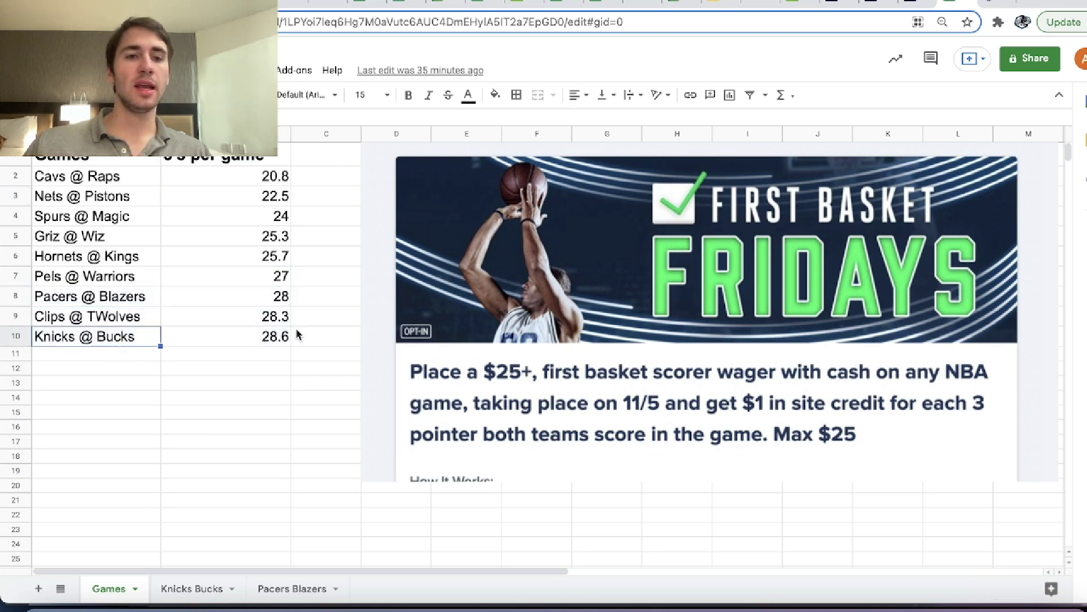
{"action": "left_click", "coordinate": [92, 302]}
{"action": "left_click_drag", "start_coordinate": [92, 302], "coordinate": [232, 295]}
{"action": "left_click", "coordinate": [303, 335]}
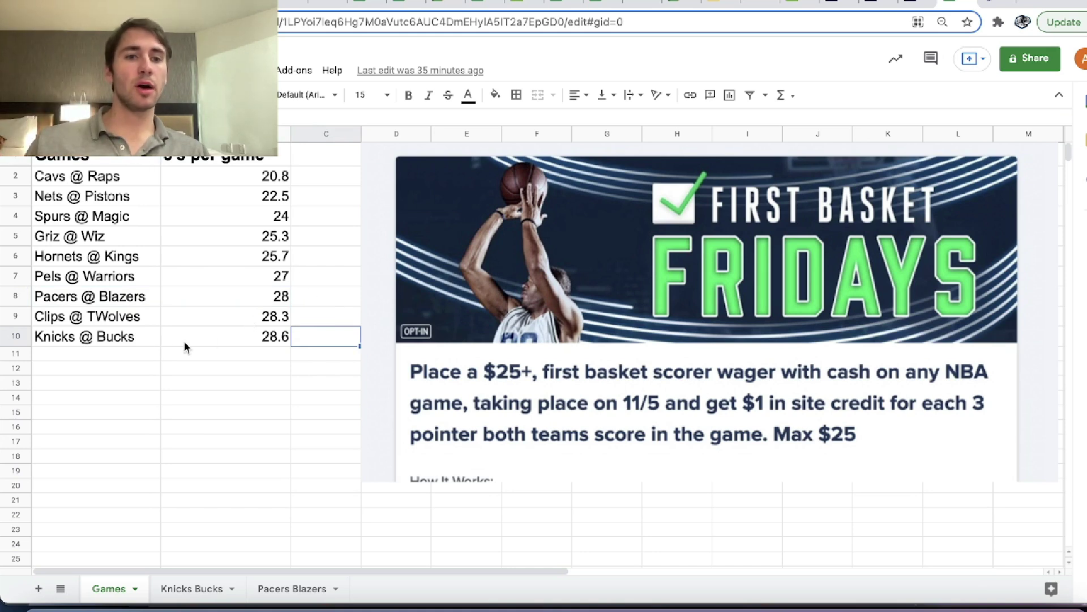
Step: Single out Knicks @ Bucks at 28.6 threes per game, then open the Knicks Bucks sheet
{"action": "left_click_drag", "start_coordinate": [121, 340], "coordinate": [211, 325]}
{"action": "left_click", "coordinate": [212, 333]}
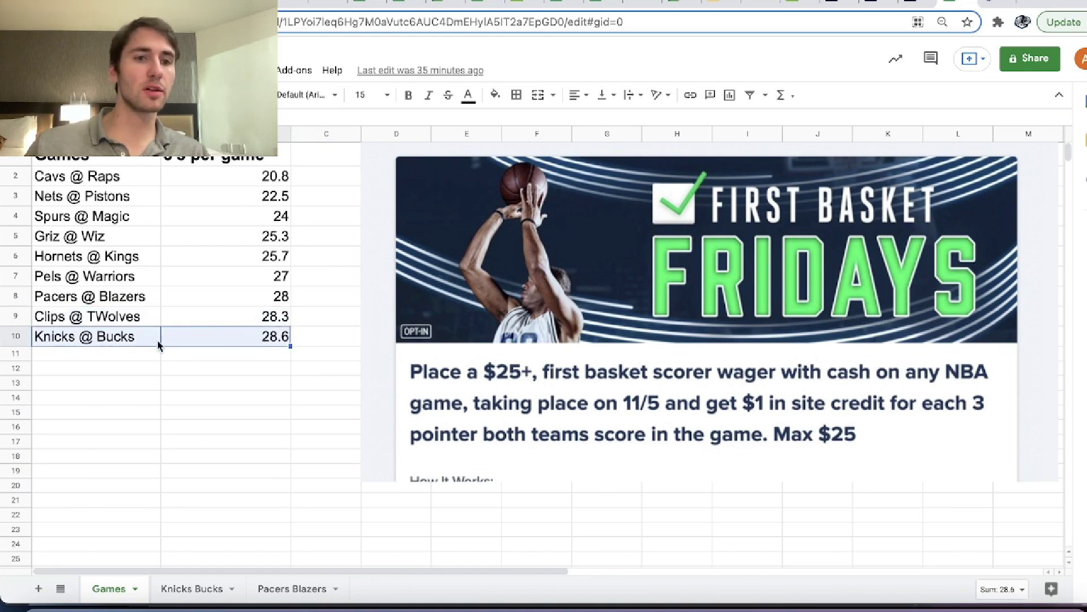
{"action": "left_click", "coordinate": [184, 383]}
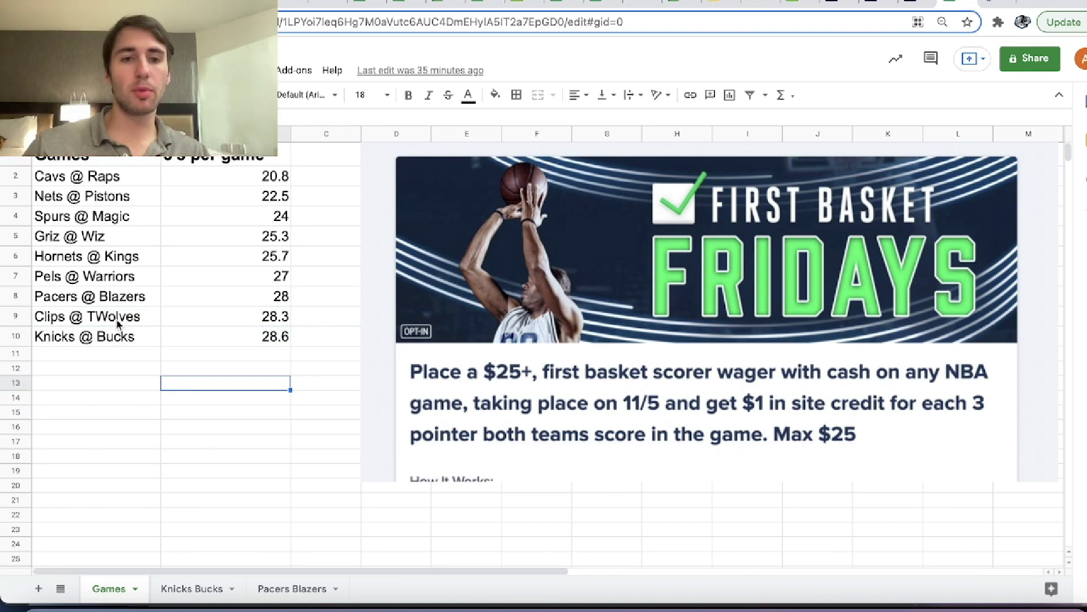
{"action": "left_click_drag", "start_coordinate": [115, 337], "coordinate": [248, 344]}
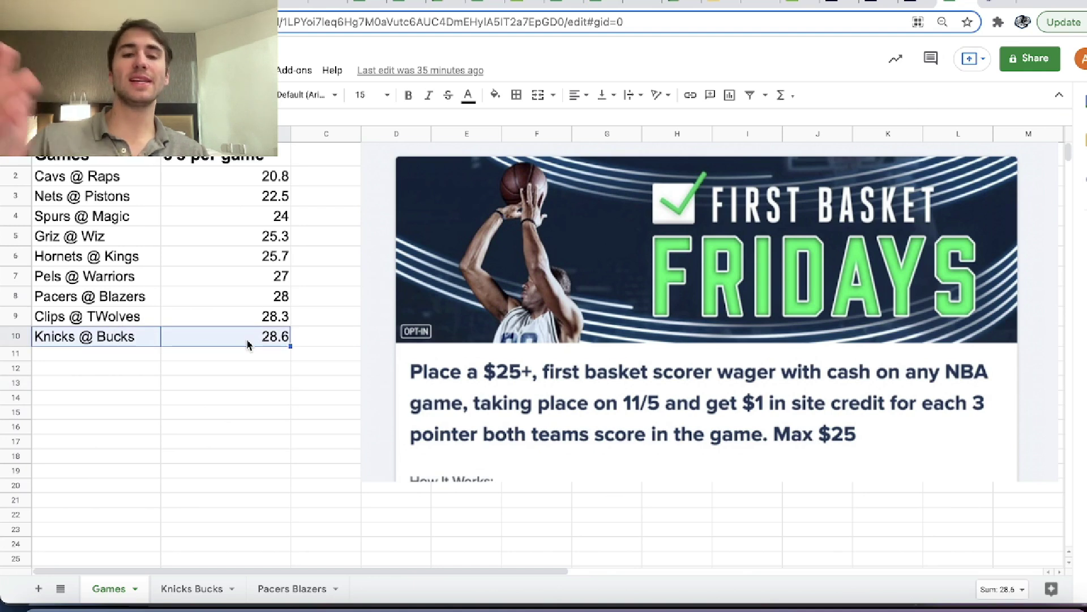
{"action": "left_click", "coordinate": [113, 346]}
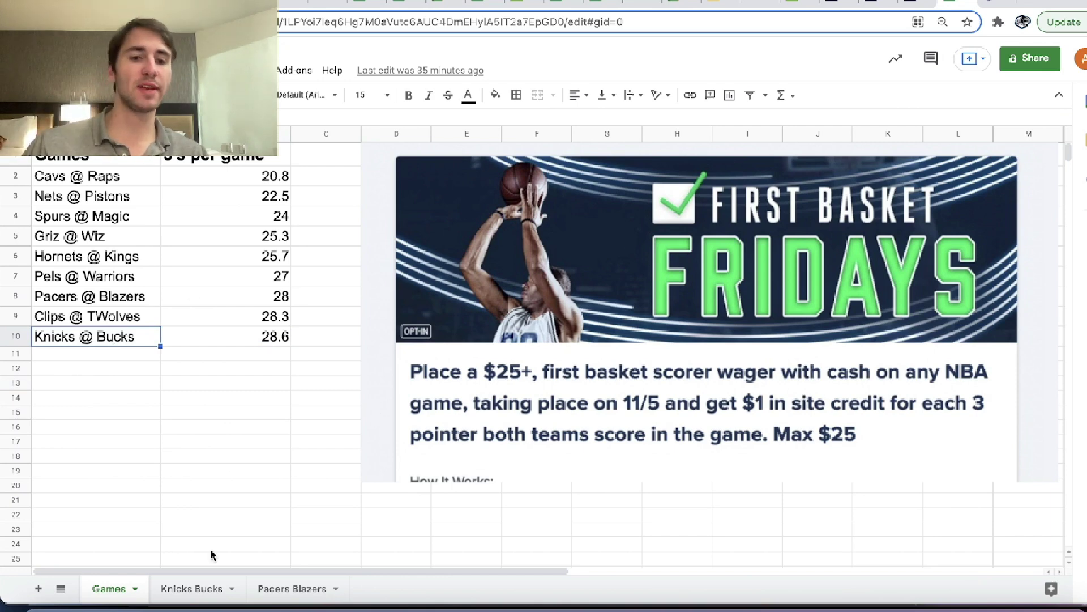
{"action": "left_click", "coordinate": [184, 587]}
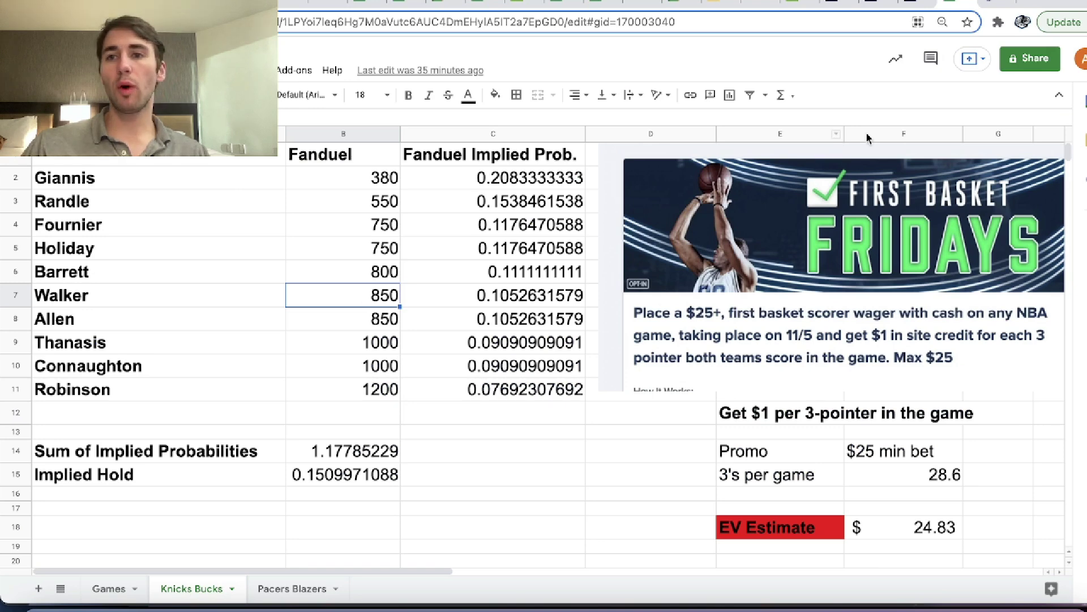
{"action": "left_click", "coordinate": [879, 5]}
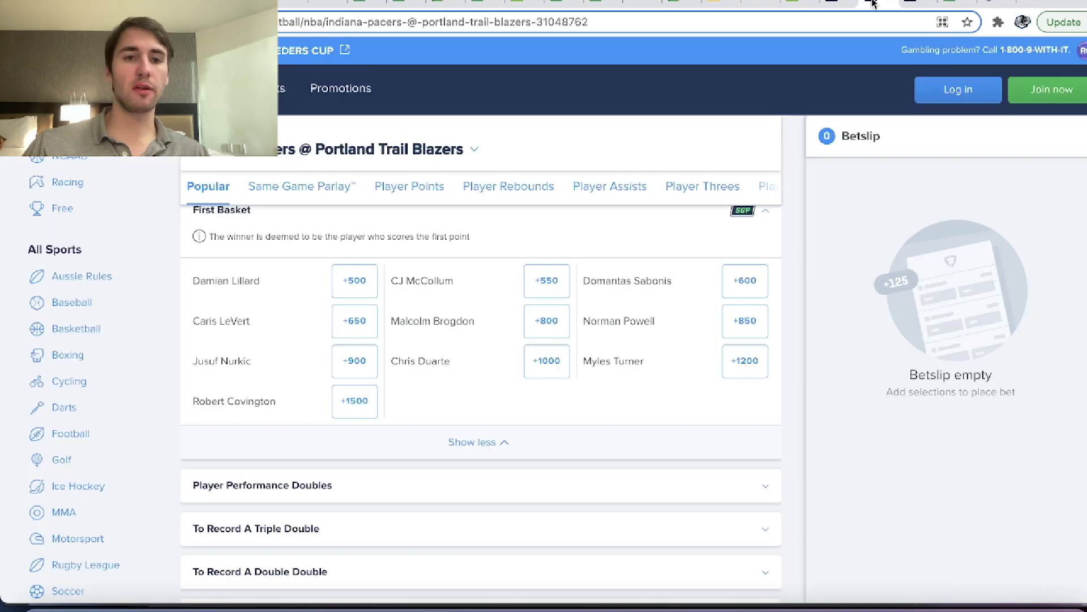
Step: Check the Knicks @ Bucks first-basket odds, then select the sheet's player names with odds 380–1200
{"action": "left_click", "coordinate": [843, 3]}
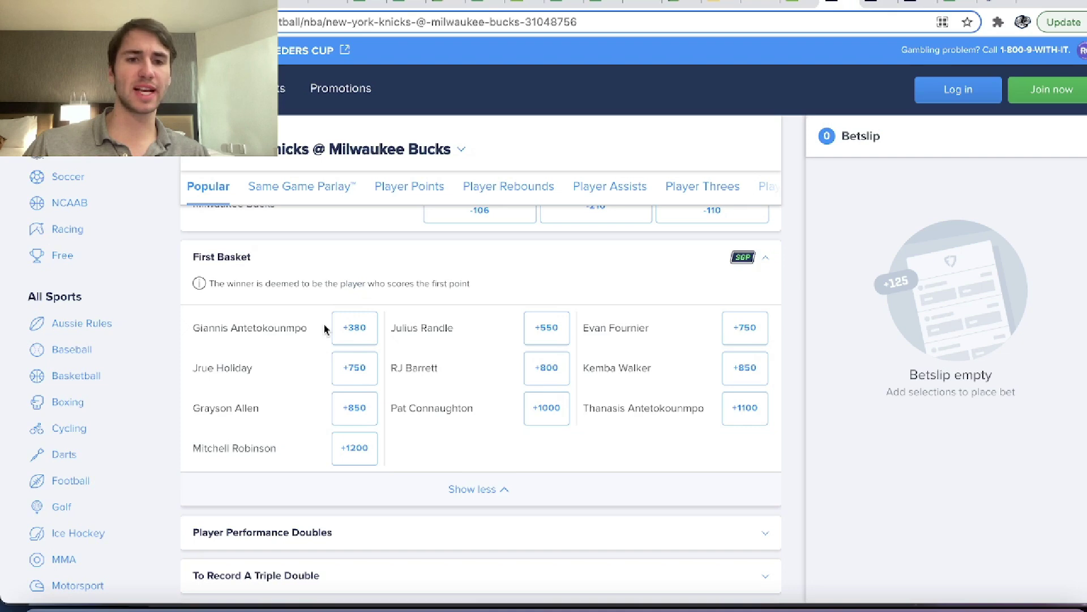
{"action": "triple_click", "coordinate": [661, 409]}
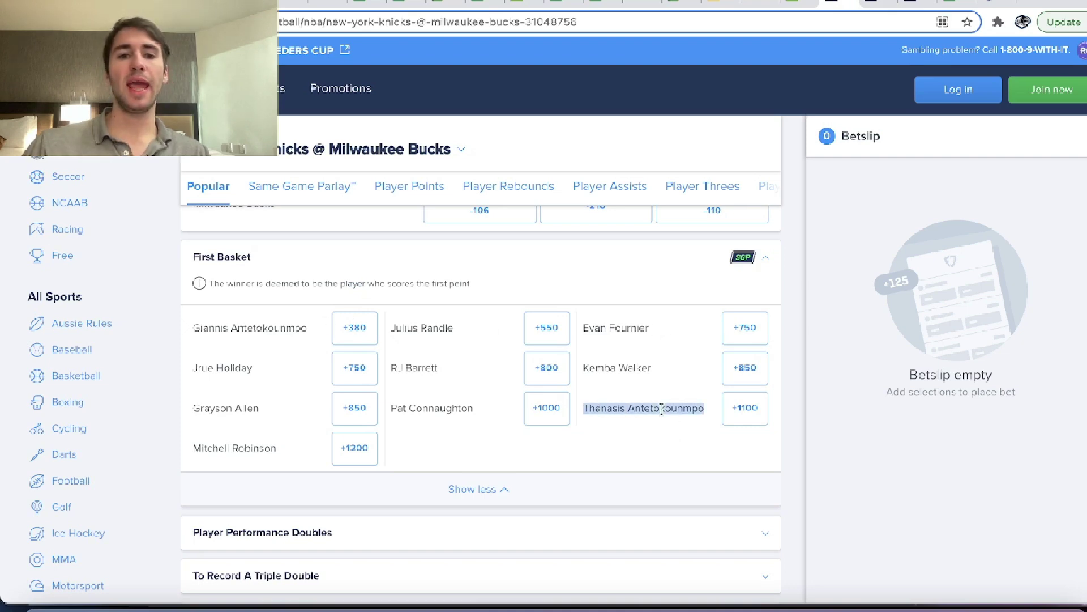
{"action": "left_click", "coordinate": [957, 3]}
{"action": "left_click_drag", "start_coordinate": [143, 180], "coordinate": [371, 398]}
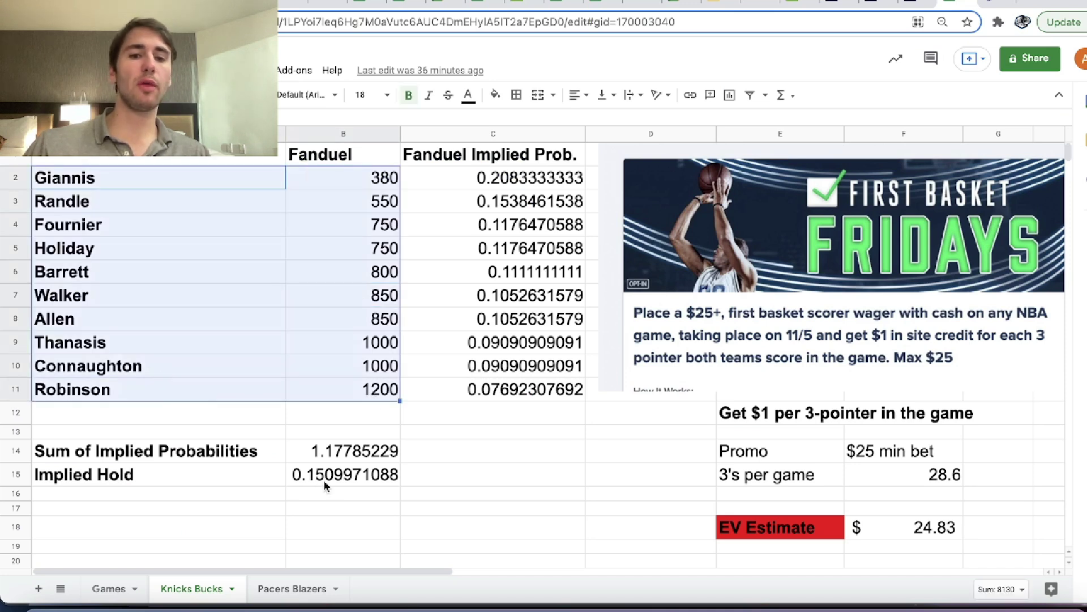
{"action": "left_click", "coordinate": [338, 462]}
{"action": "left_click", "coordinate": [338, 477]}
{"action": "left_click", "coordinate": [345, 248]}
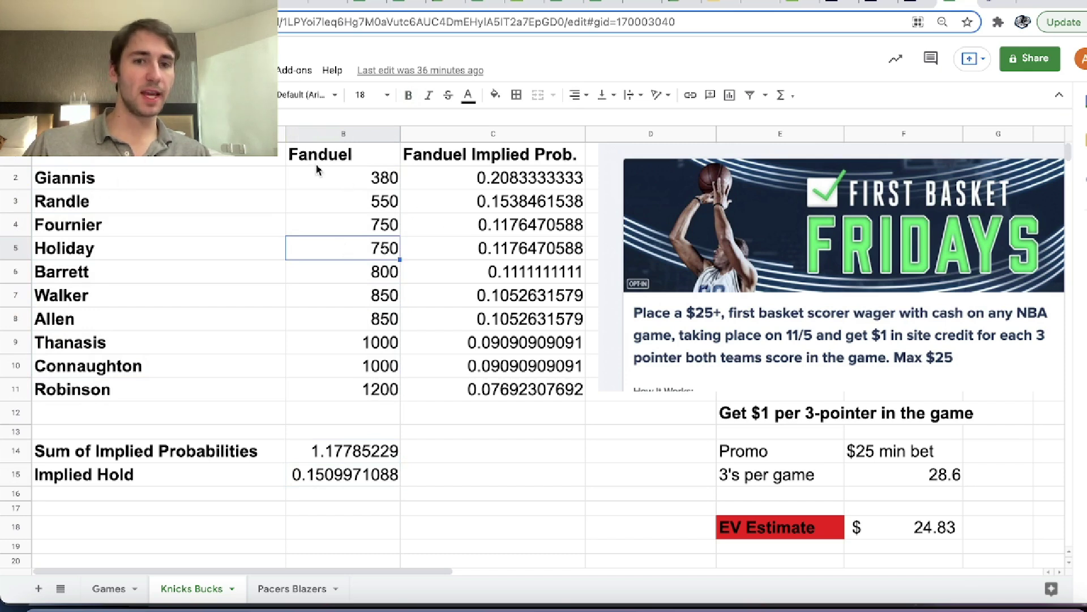
{"action": "left_click_drag", "start_coordinate": [318, 170], "coordinate": [335, 393]}
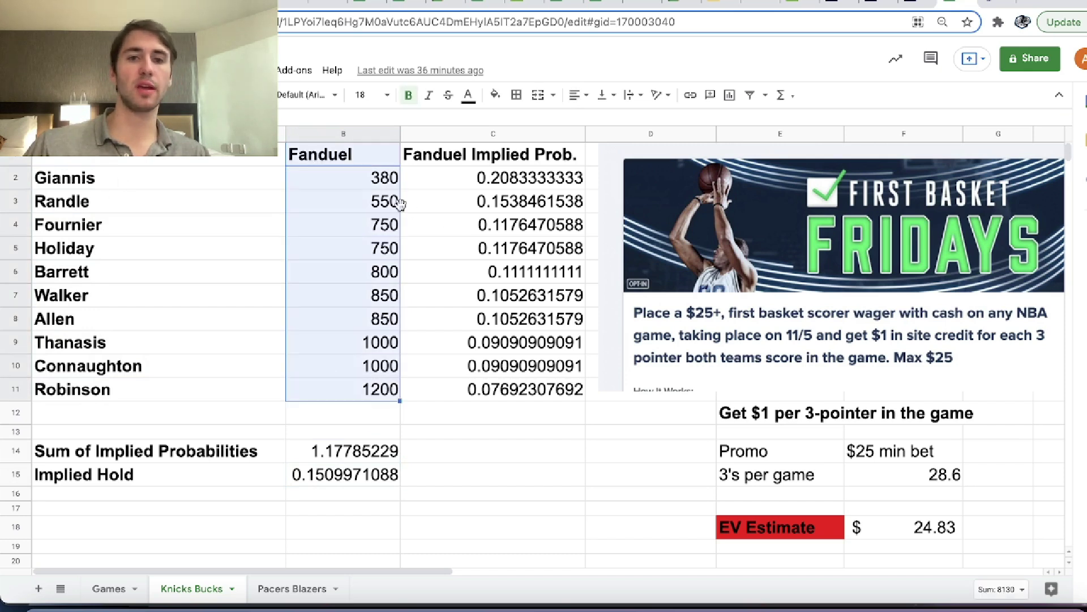
{"action": "left_click", "coordinate": [377, 184]}
{"action": "left_click", "coordinate": [391, 387]}
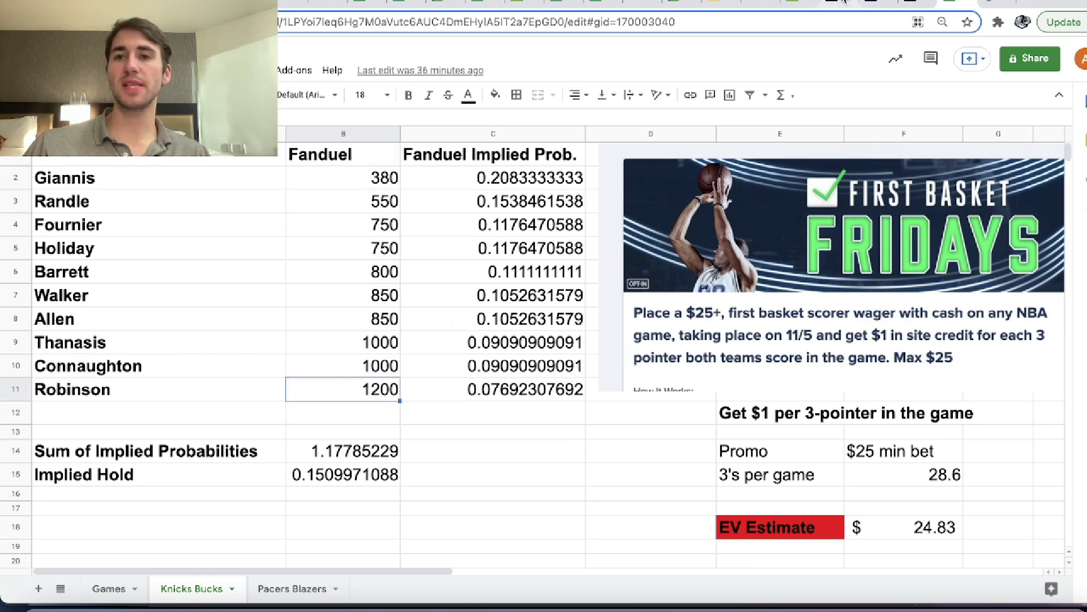
{"action": "left_click", "coordinate": [844, 2]}
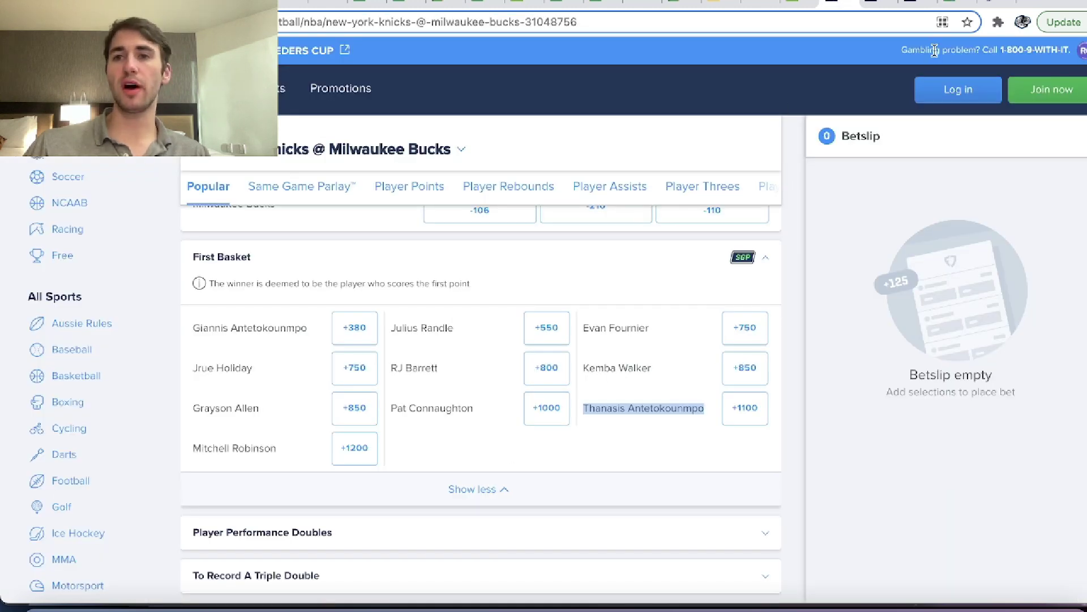
{"action": "left_click", "coordinate": [955, 4]}
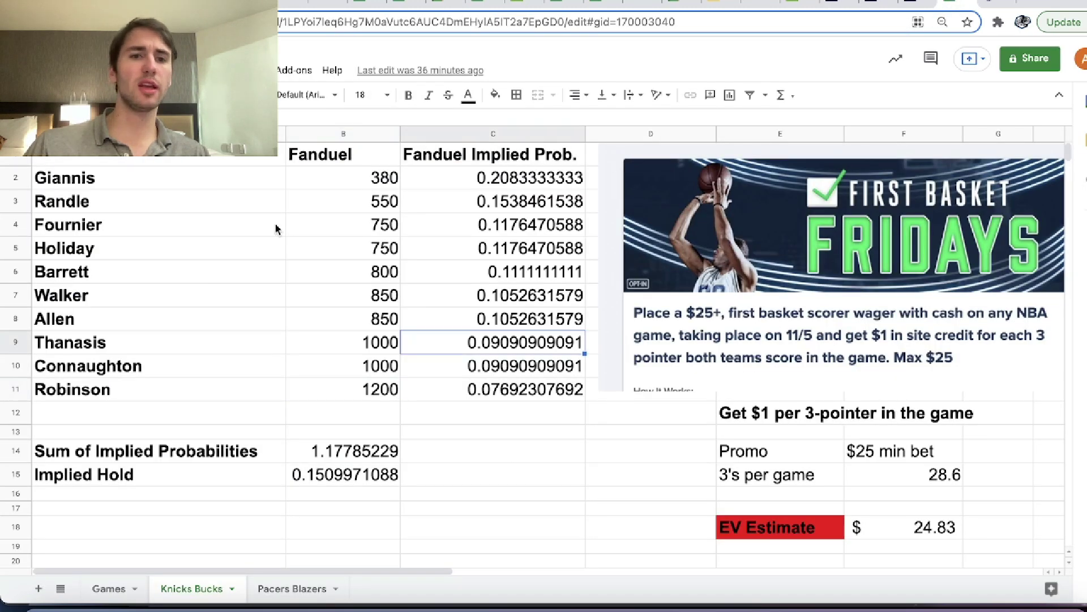
{"action": "left_click_drag", "start_coordinate": [164, 176], "coordinate": [460, 190]}
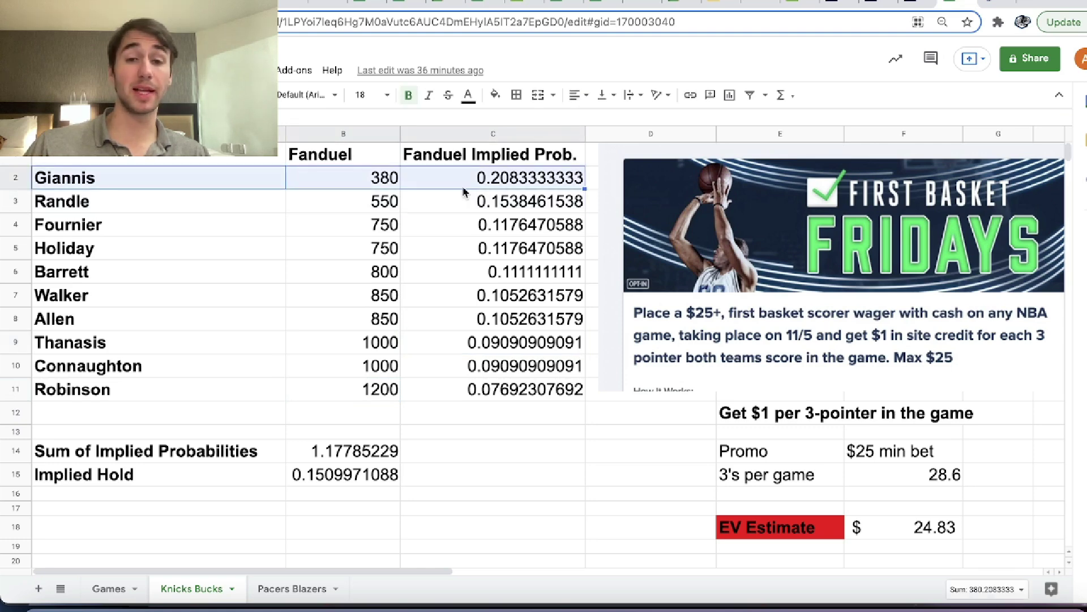
Step: Enter +380 as American odds in OddsJam's Odds Converter Calculator
{"action": "left_click", "coordinate": [762, 5]}
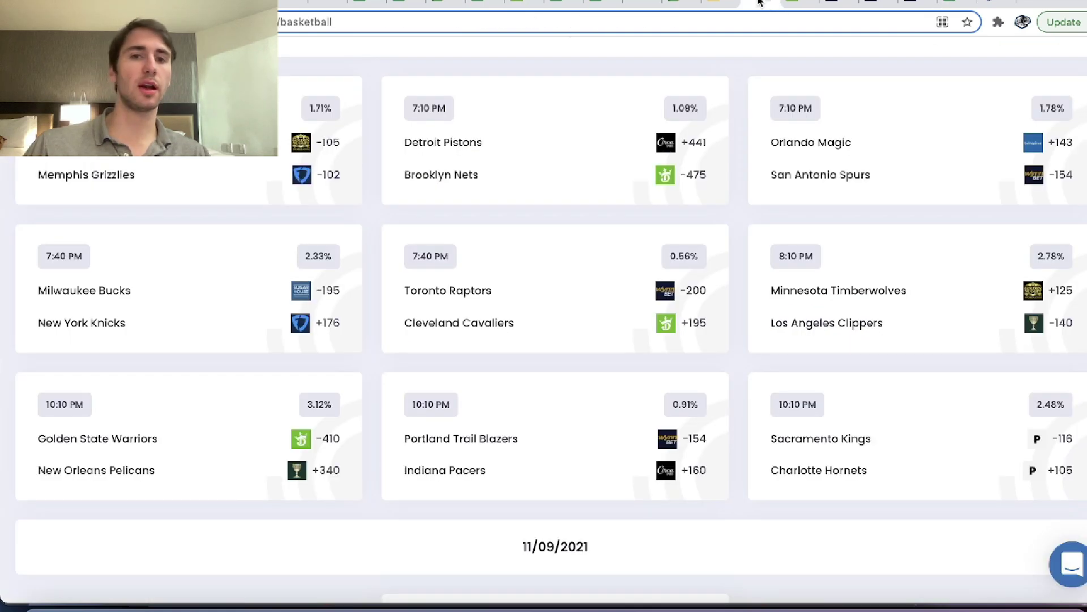
{"action": "scroll", "coordinate": [369, 73], "scroll_direction": "down", "scroll_amount": 1}
{"action": "mouse_move", "coordinate": [368, 73]}
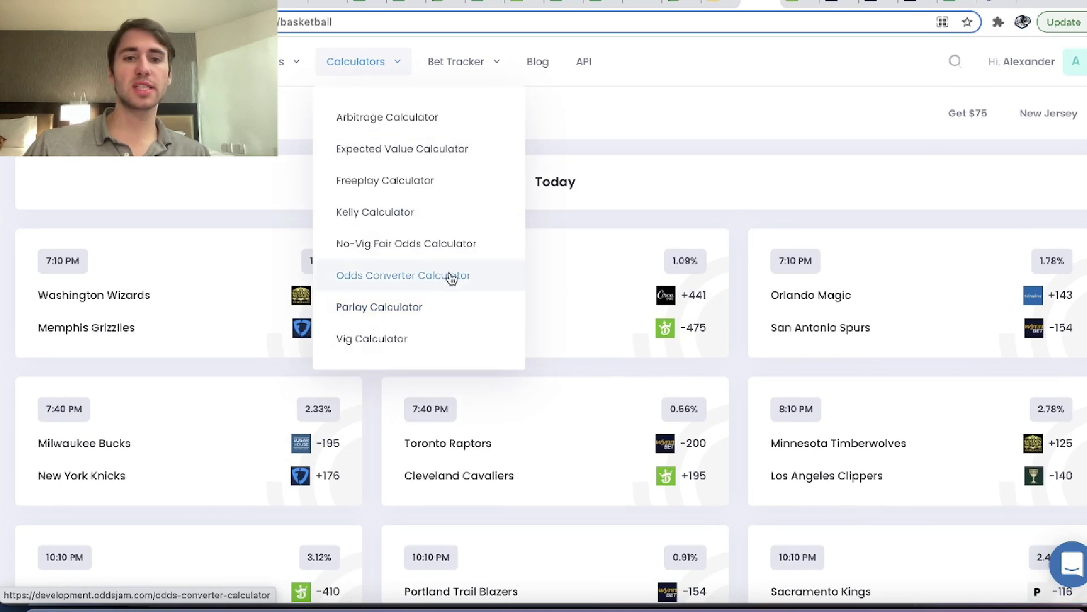
{"action": "left_click", "coordinate": [449, 277]}
{"action": "left_click", "coordinate": [336, 247]}
{"action": "type", "text": "+380"}
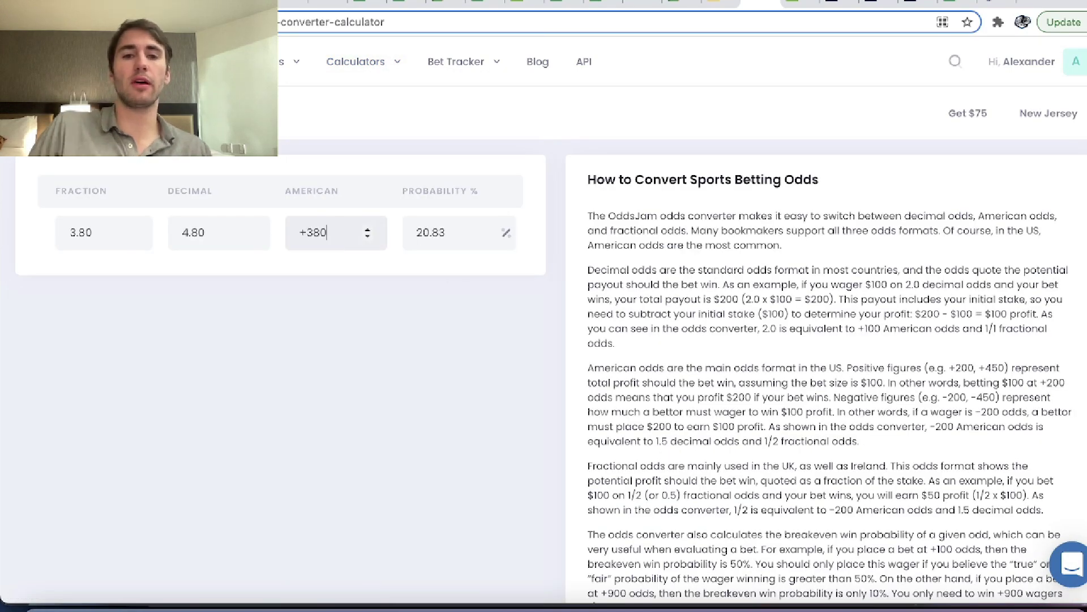
Step: Select the +380 odds and the resulting 20.83% implied probability for comparison
{"action": "double_click", "coordinate": [315, 235]}
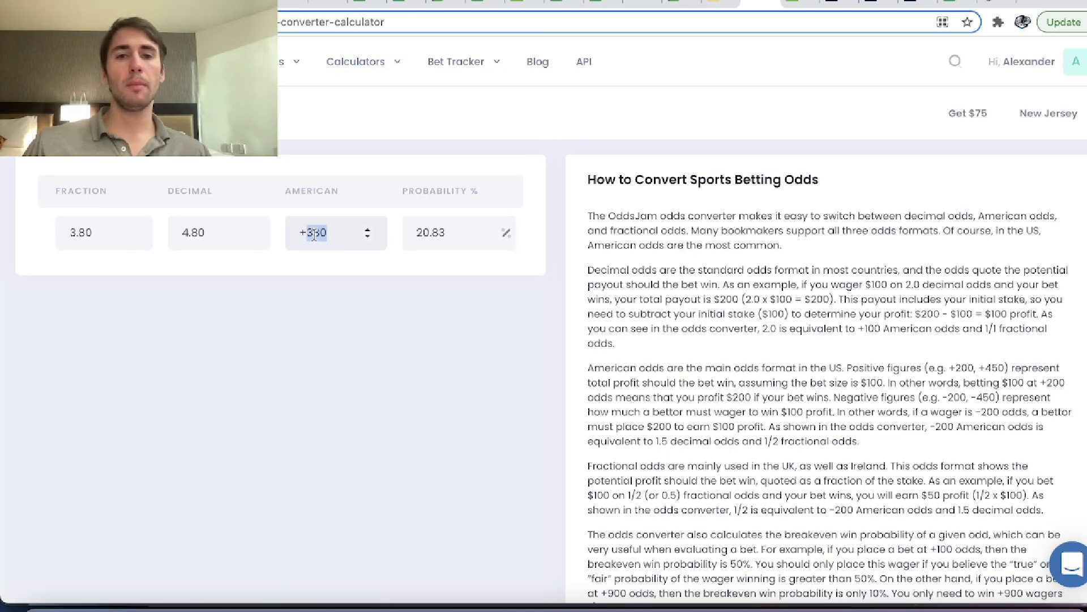
{"action": "double_click", "coordinate": [429, 230]}
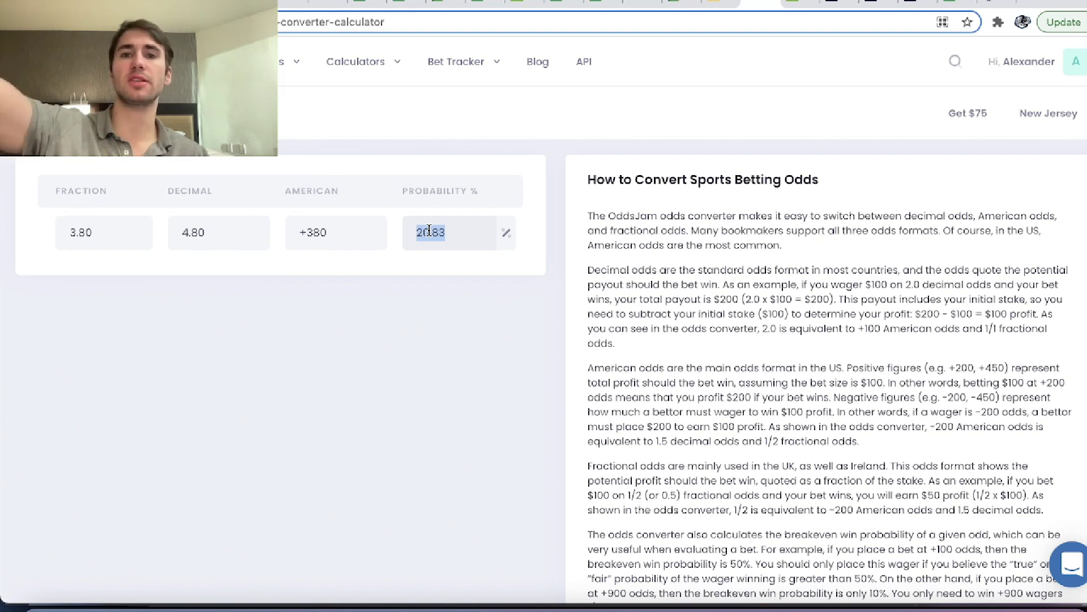
{"action": "left_click_drag", "start_coordinate": [359, 224], "coordinate": [321, 226]}
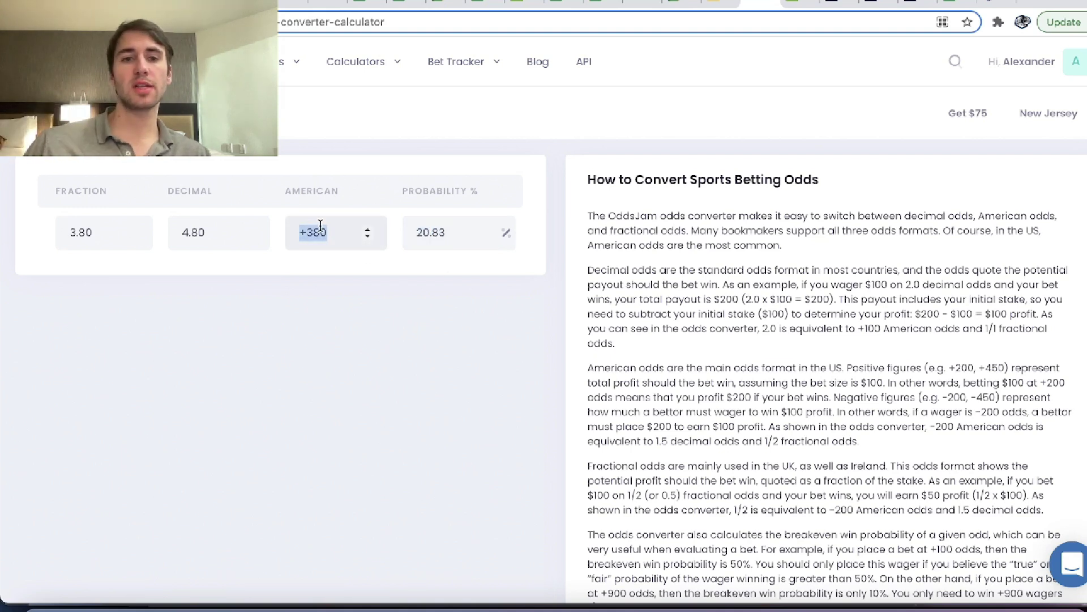
{"action": "double_click", "coordinate": [439, 226]}
{"action": "left_click", "coordinate": [955, 5]}
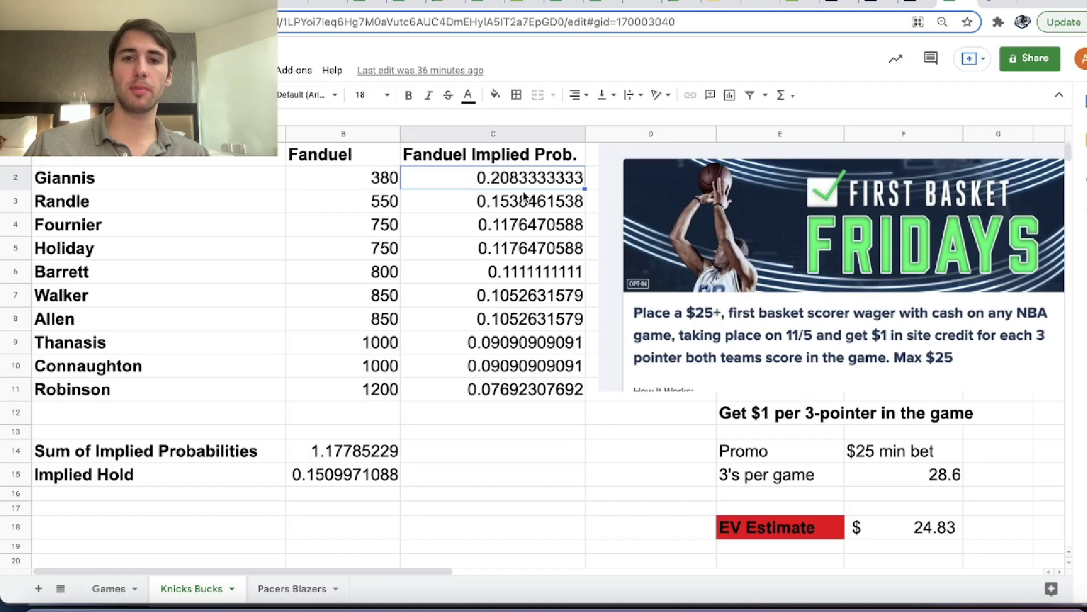
{"action": "left_click_drag", "start_coordinate": [522, 182], "coordinate": [250, 402]}
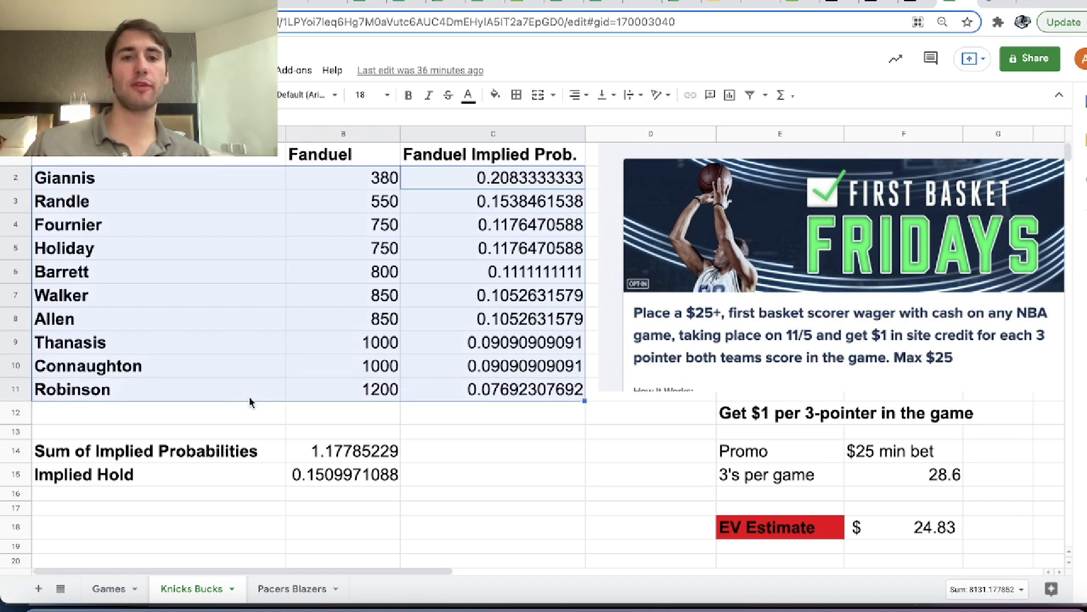
{"action": "left_click", "coordinate": [215, 187]}
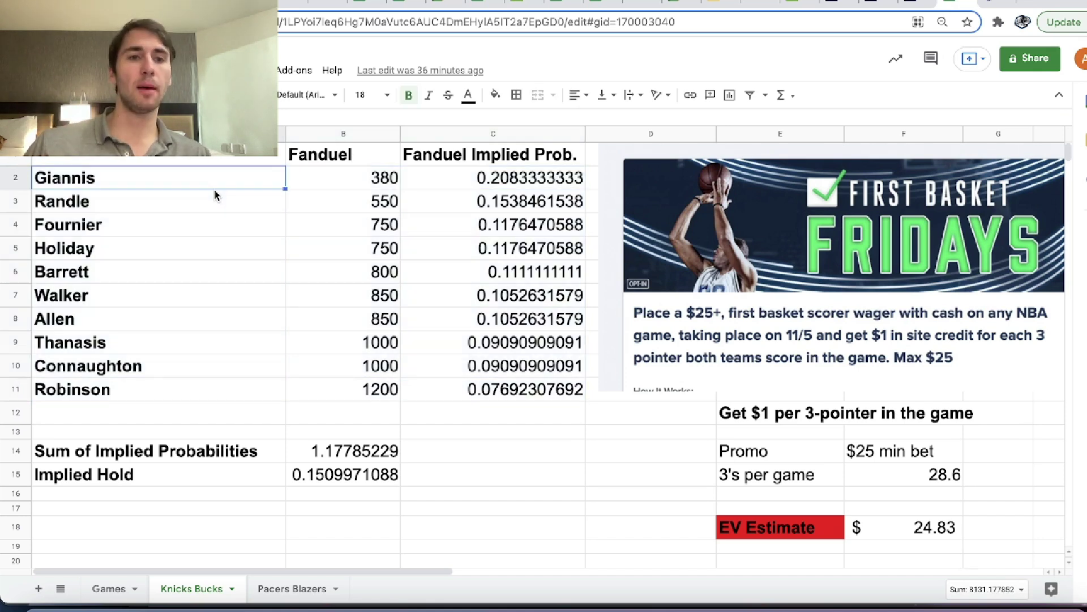
{"action": "left_click_drag", "start_coordinate": [227, 394], "coordinate": [351, 187]}
{"action": "left_click", "coordinate": [225, 281]}
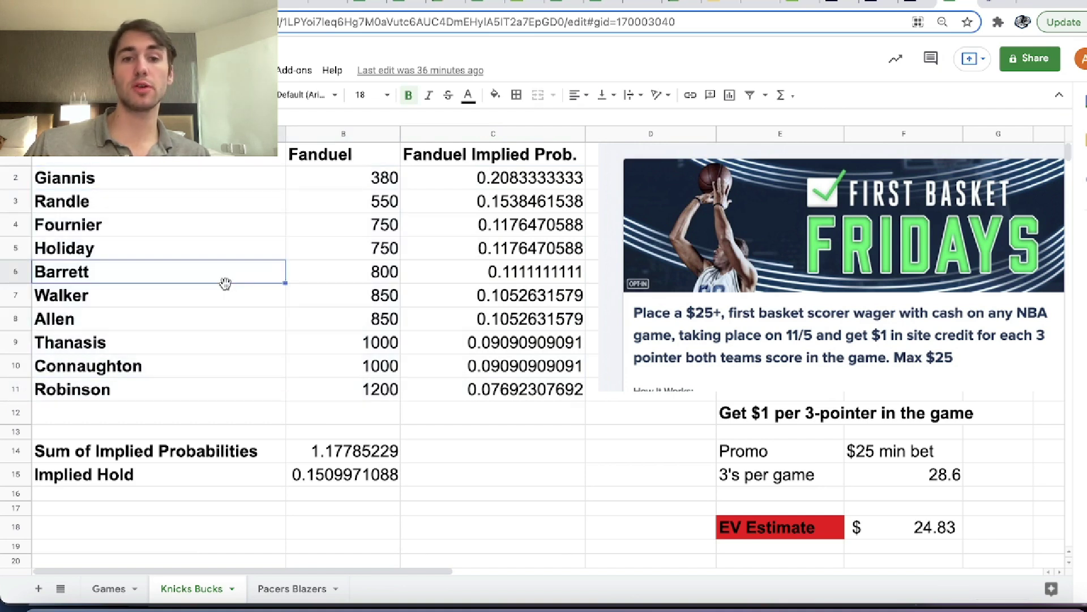
{"action": "left_click", "coordinate": [507, 190]}
{"action": "left_click_drag", "start_coordinate": [507, 190], "coordinate": [541, 389]}
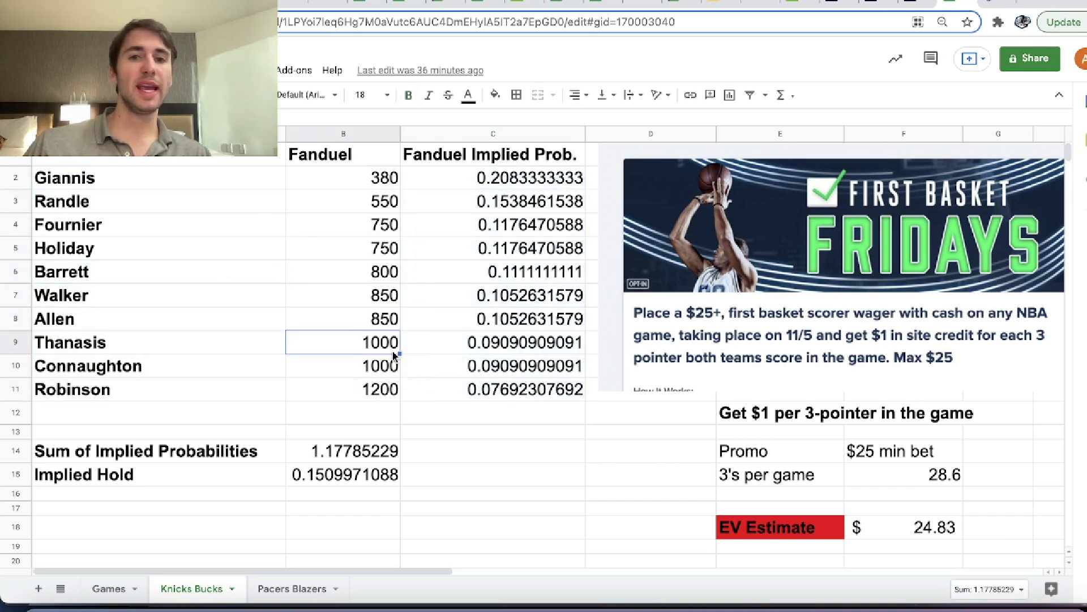
{"action": "left_click_drag", "start_coordinate": [528, 156], "coordinate": [538, 399]}
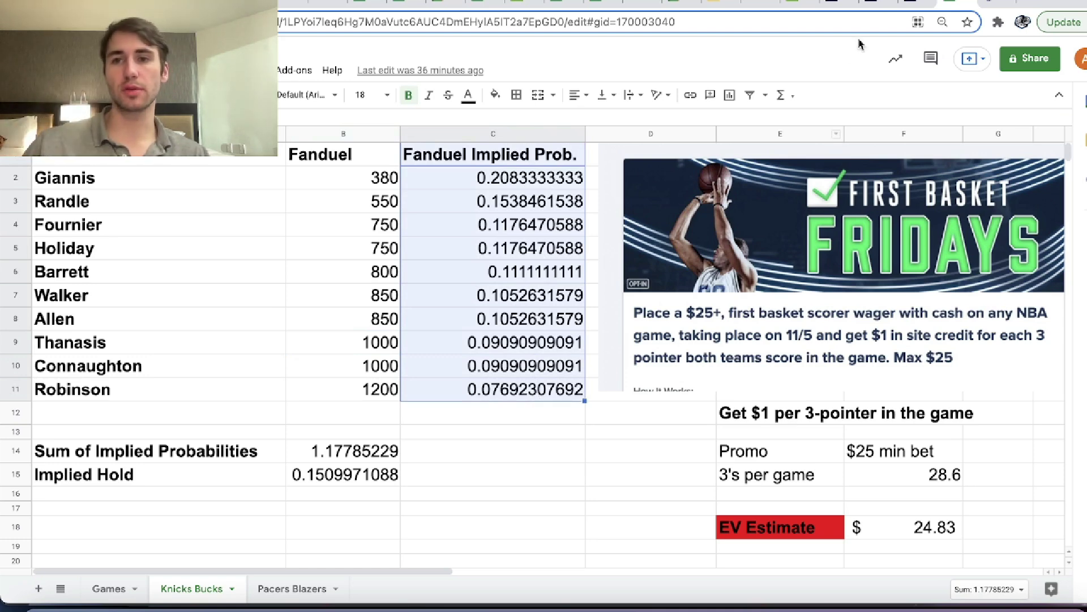
{"action": "left_click", "coordinate": [875, 7]}
{"action": "left_click", "coordinate": [833, 3]}
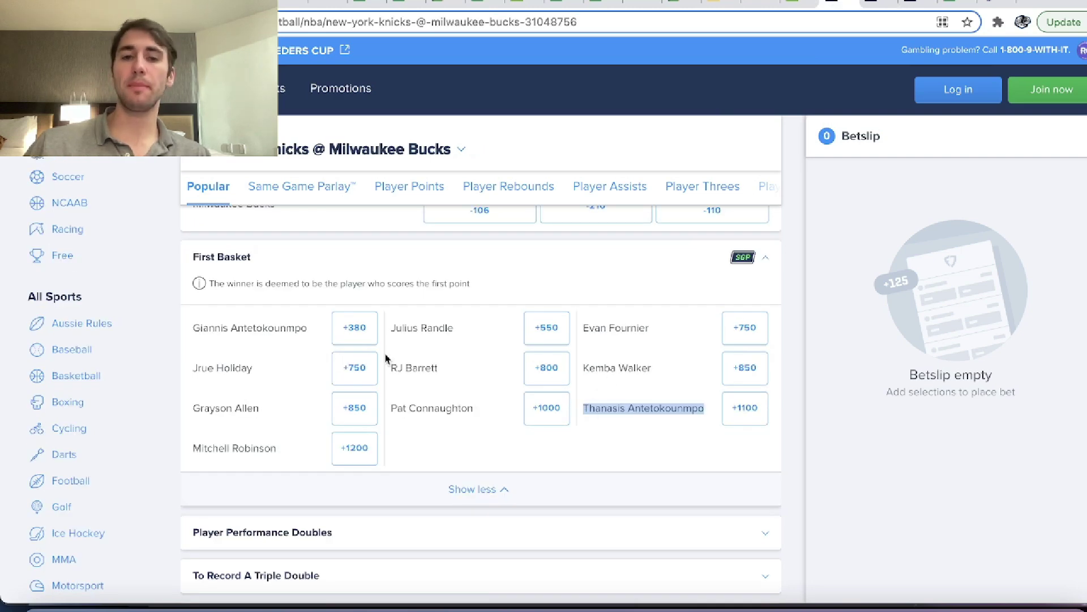
{"action": "left_click", "coordinate": [962, 4]}
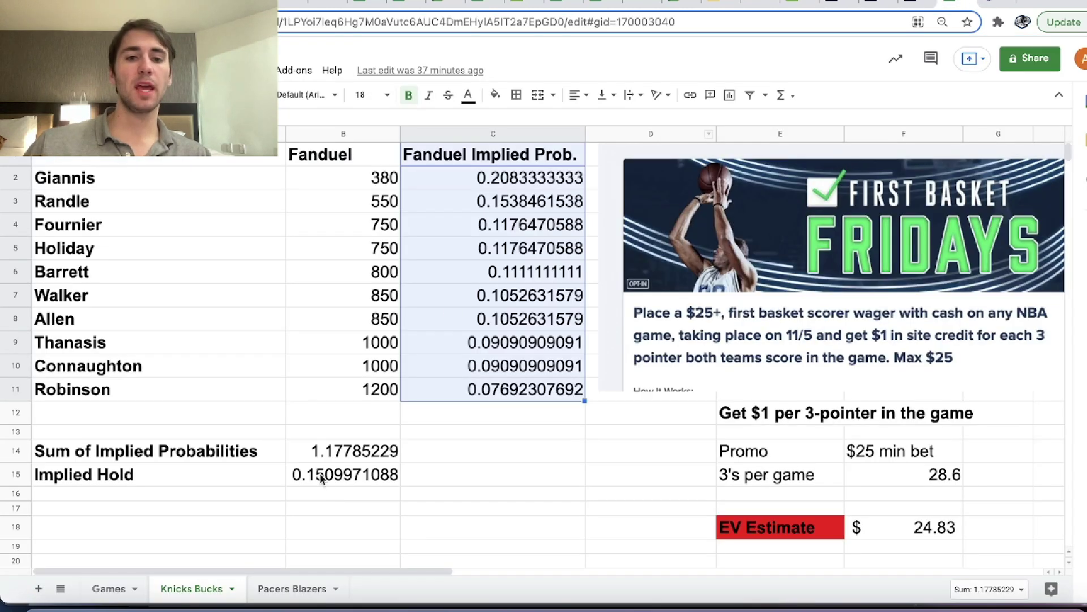
{"action": "left_click", "coordinate": [369, 434]}
{"action": "left_click", "coordinate": [354, 453]}
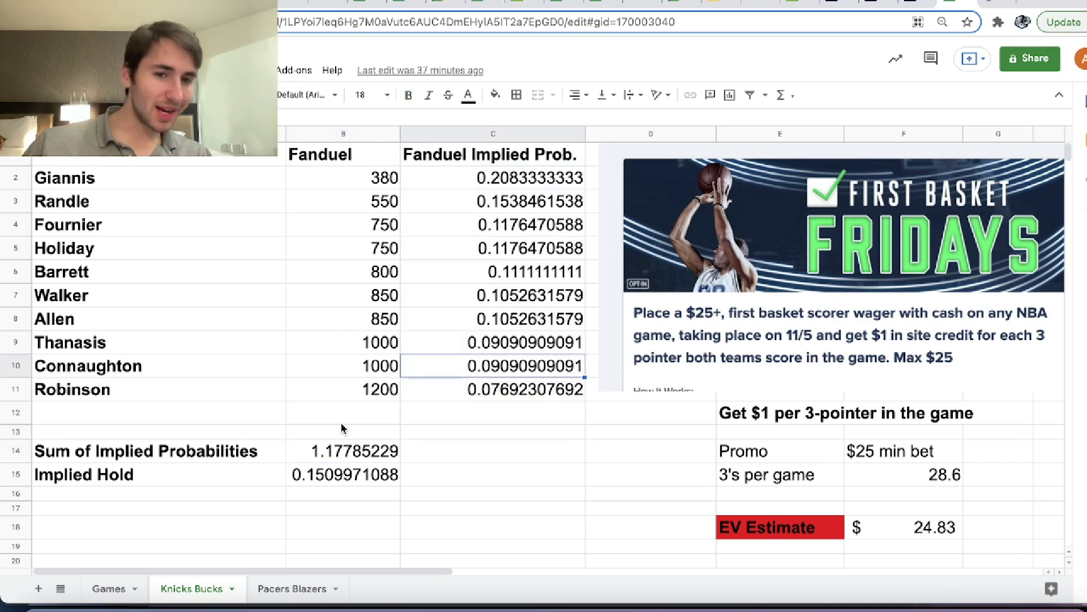
{"action": "left_click_drag", "start_coordinate": [232, 457], "coordinate": [366, 466]}
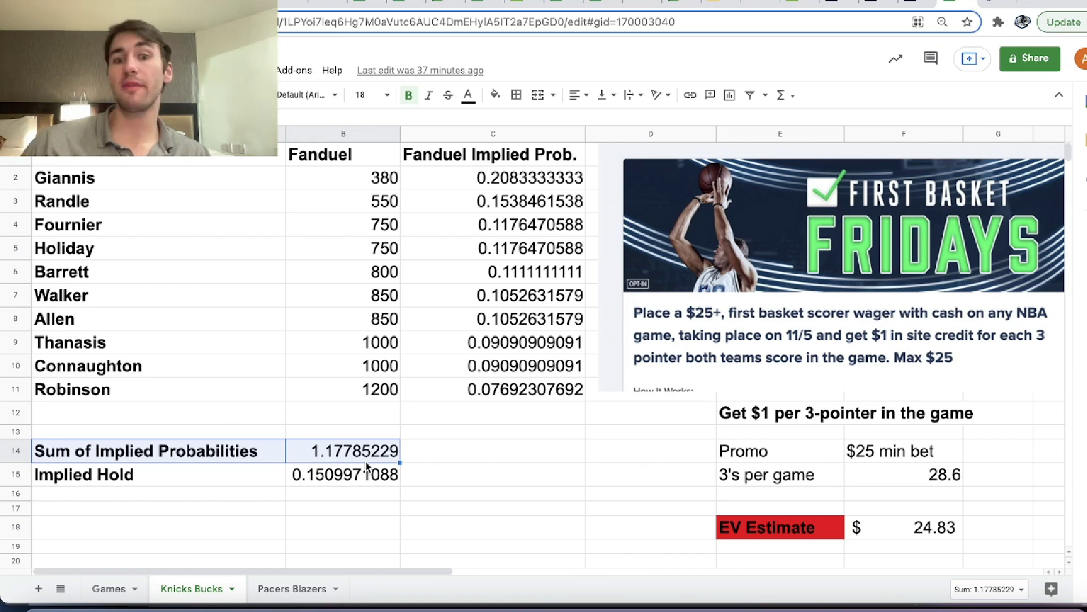
{"action": "left_click", "coordinate": [274, 460]}
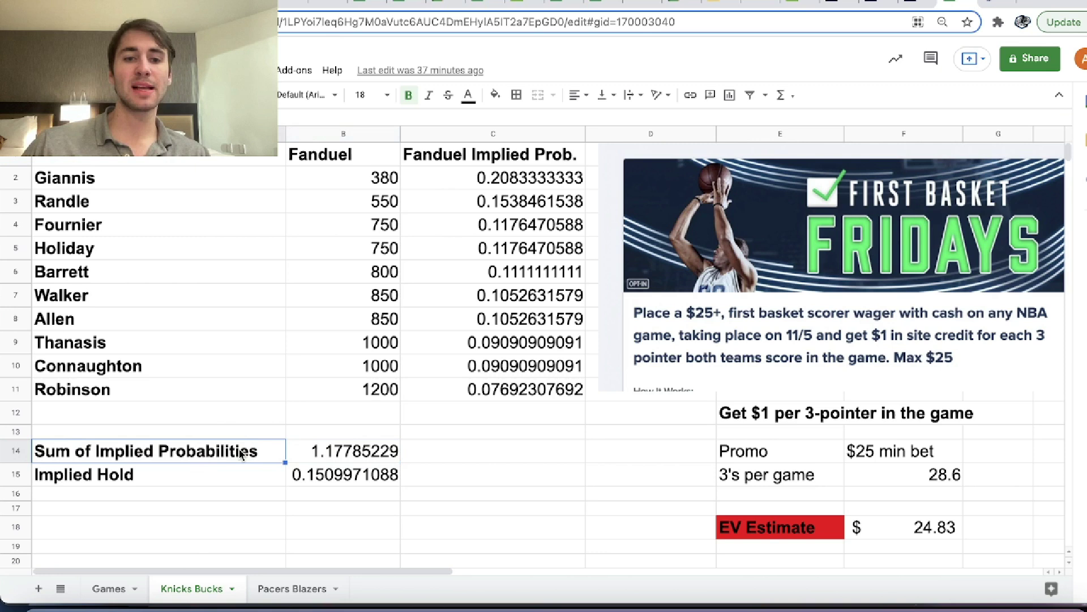
{"action": "left_click_drag", "start_coordinate": [274, 460], "coordinate": [365, 451]}
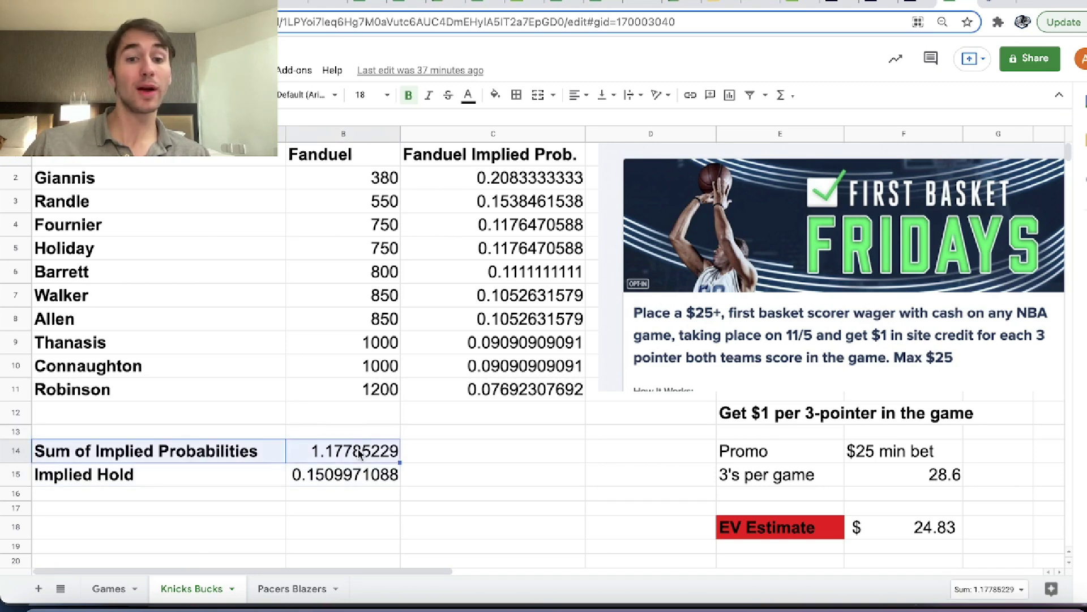
{"action": "left_click", "coordinate": [367, 450]}
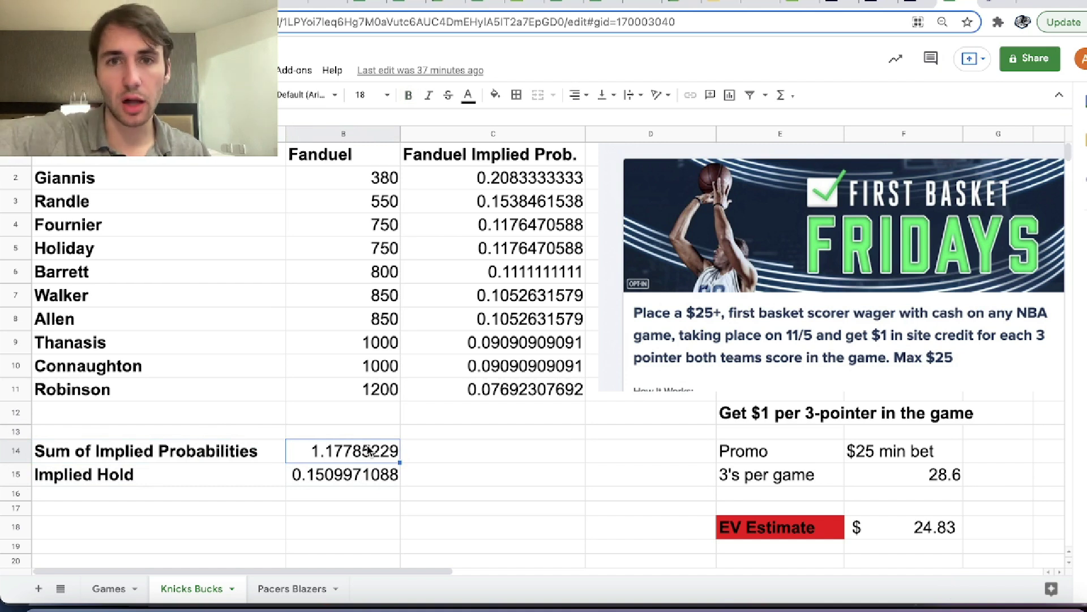
{"action": "left_click", "coordinate": [210, 451], "text": "shift"}
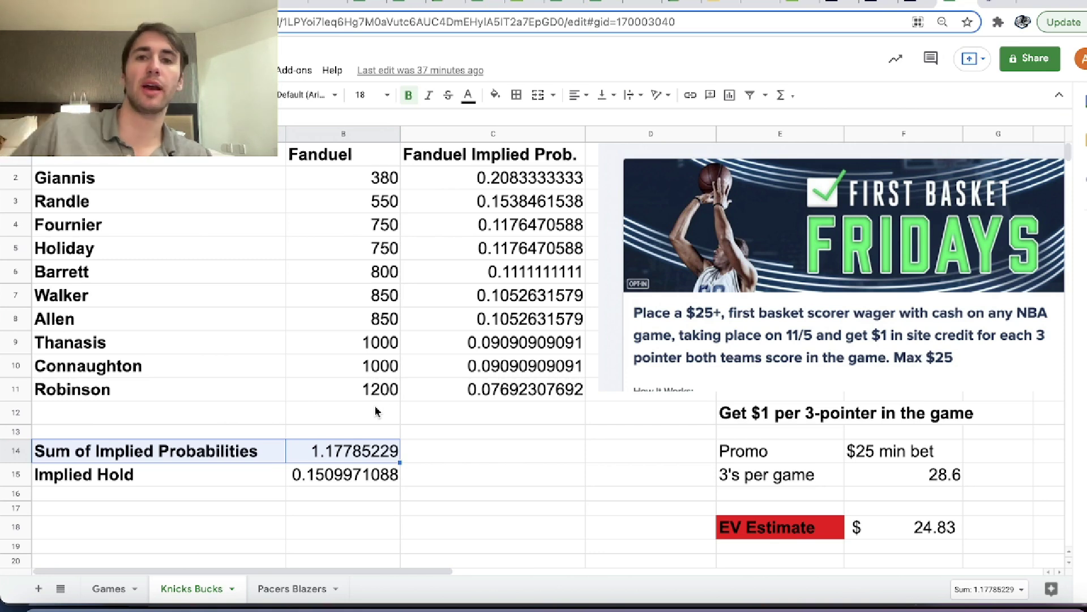
Step: Inspect the Implied Hold formula =1-(1/B14) in B15 and leave it unchanged
{"action": "left_click", "coordinate": [320, 371]}
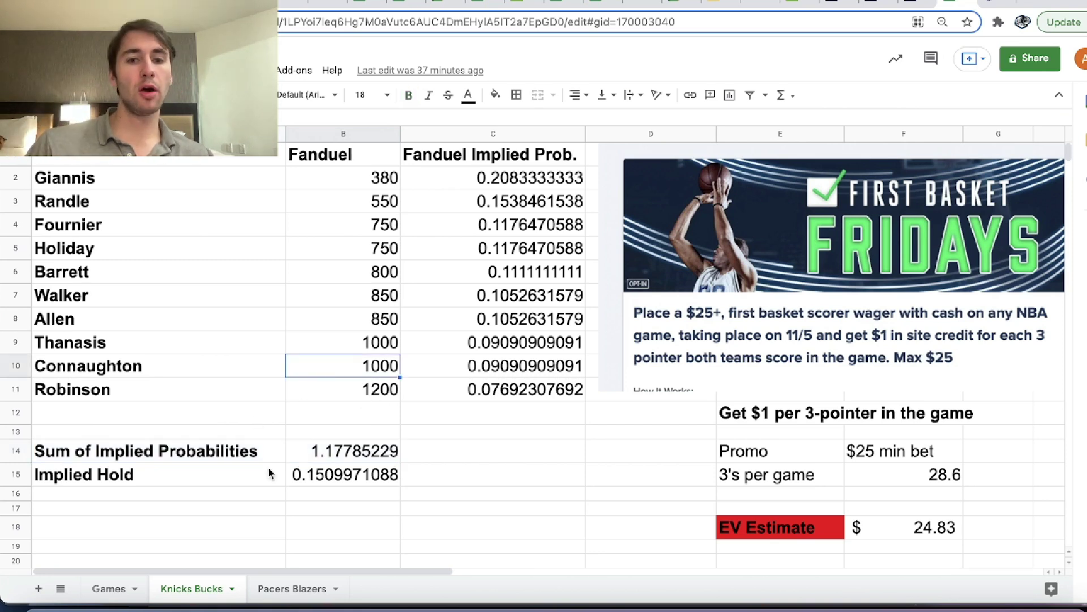
{"action": "left_click", "coordinate": [317, 475]}
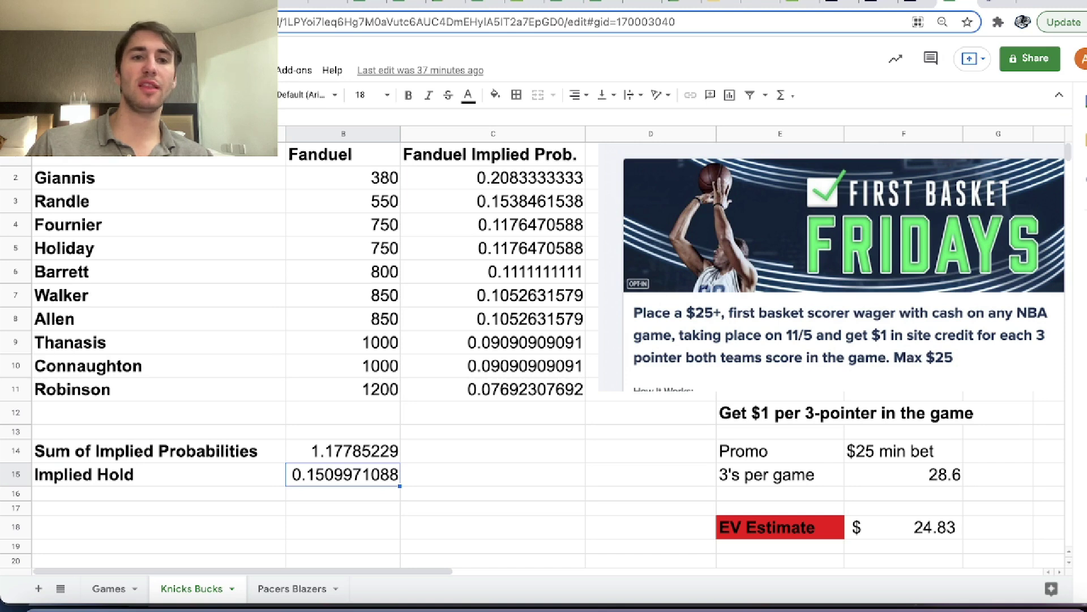
{"action": "key", "text": "Return"}
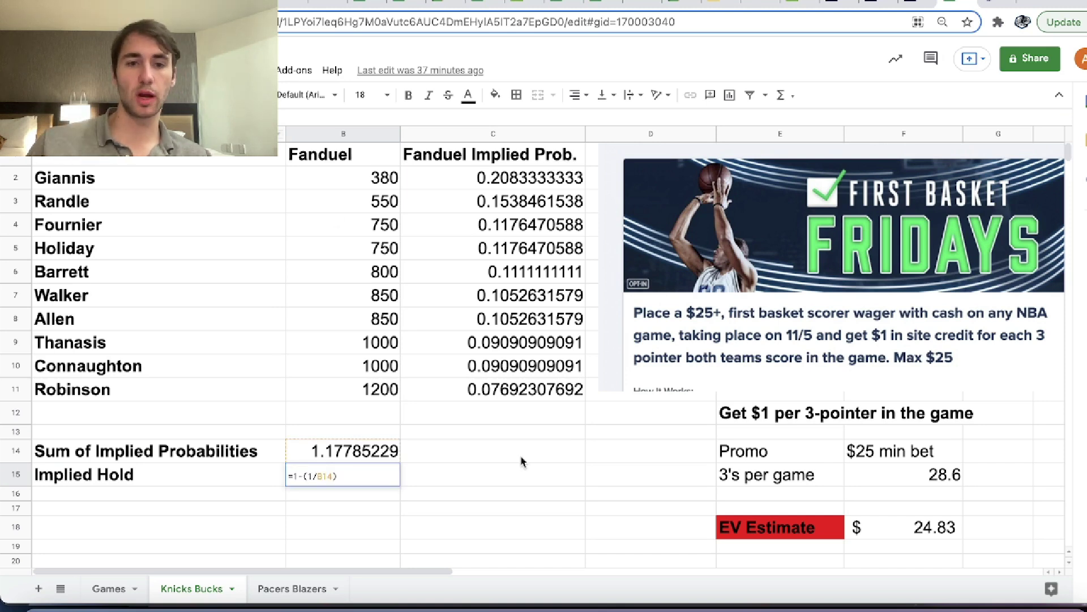
{"action": "key", "text": "Return"}
{"action": "left_click_drag", "start_coordinate": [182, 479], "coordinate": [473, 504]}
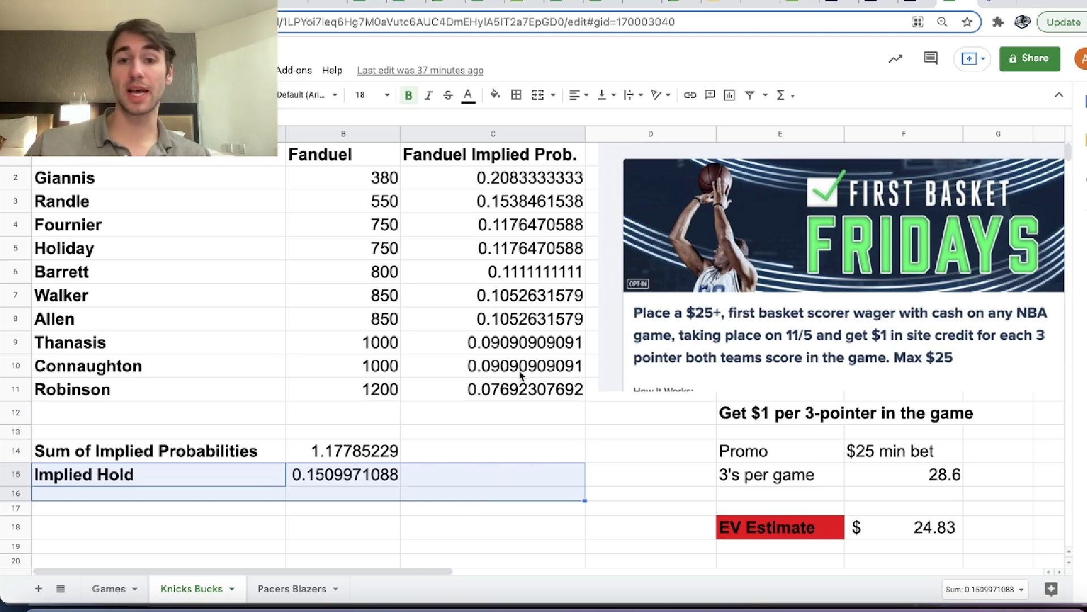
{"action": "left_click", "coordinate": [460, 365]}
{"action": "left_click", "coordinate": [901, 6]}
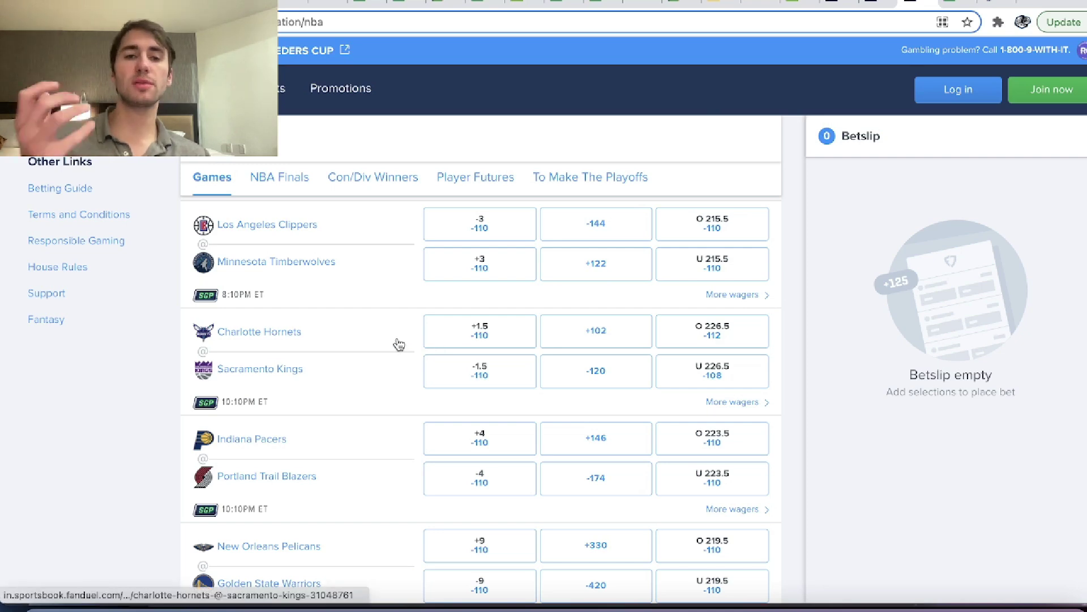
Step: Return from FanDuel to the Knicks Bucks sheet with its 0.151 hold and $24.83 EV
{"action": "left_click", "coordinate": [951, 3]}
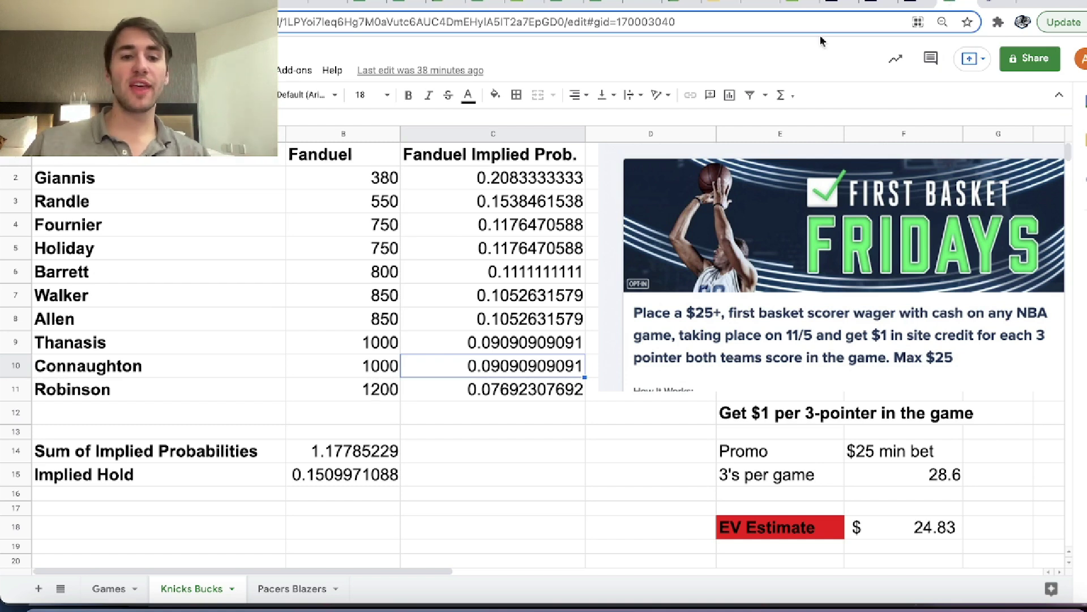
{"action": "left_click_drag", "start_coordinate": [177, 481], "coordinate": [299, 483]}
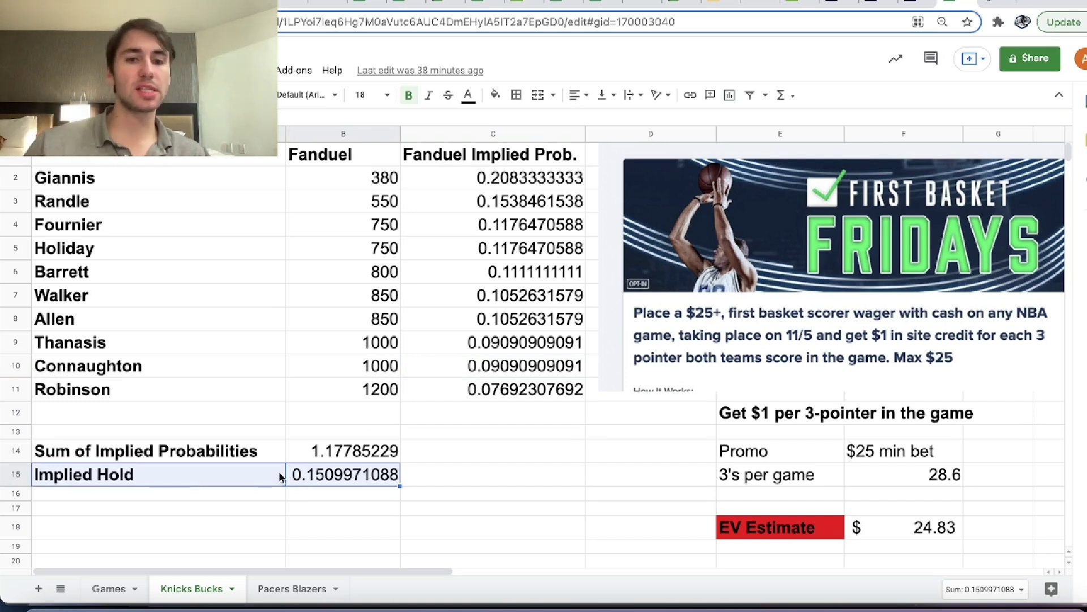
{"action": "left_click", "coordinate": [229, 484]}
{"action": "left_click_drag", "start_coordinate": [342, 481], "coordinate": [193, 483]}
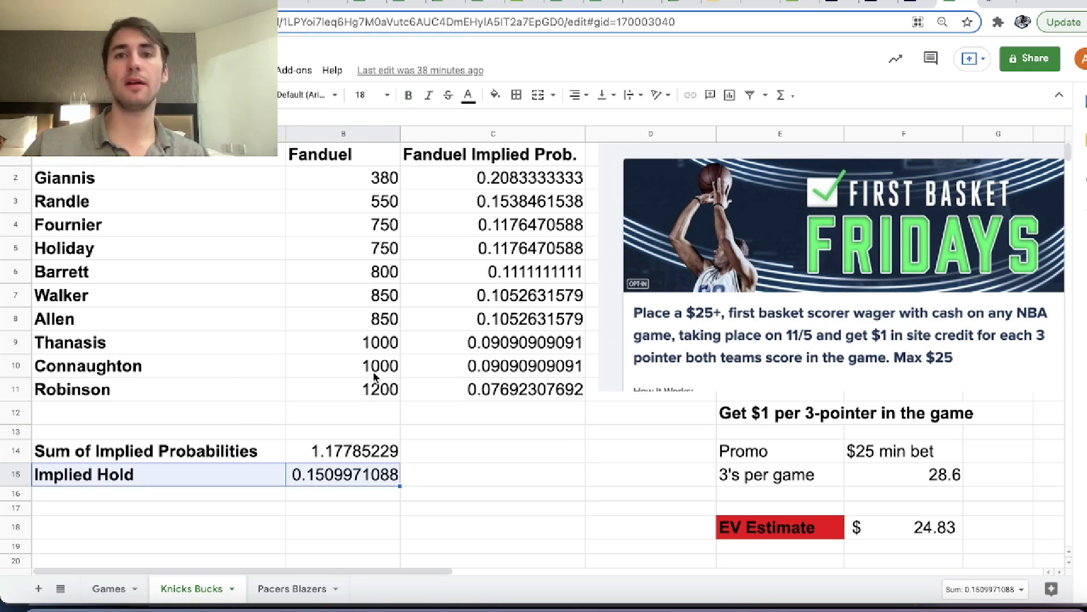
{"action": "left_click", "coordinate": [920, 6]}
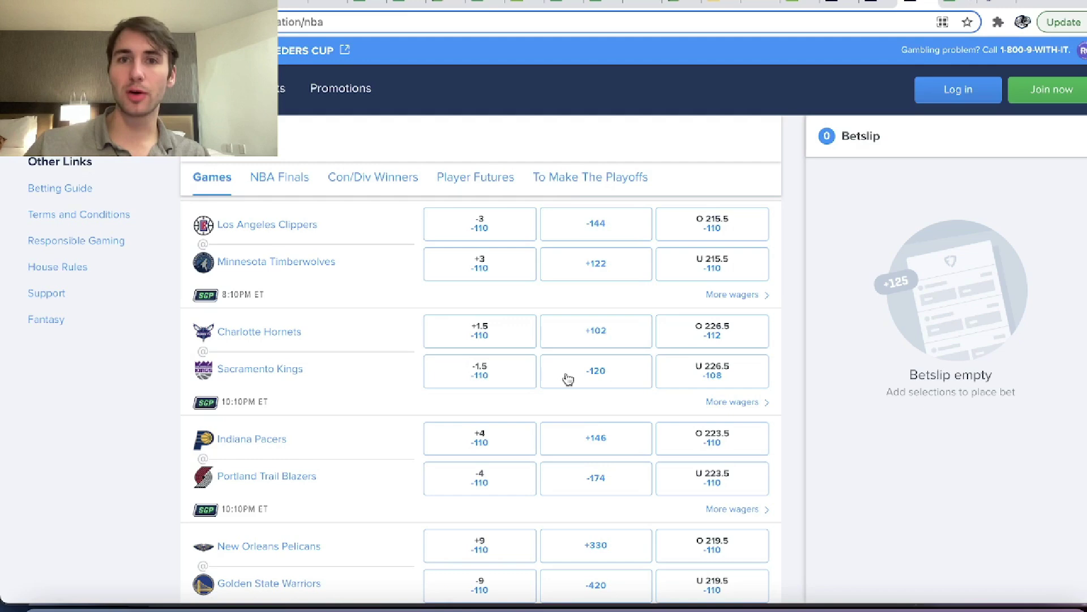
{"action": "left_click", "coordinate": [957, 4]}
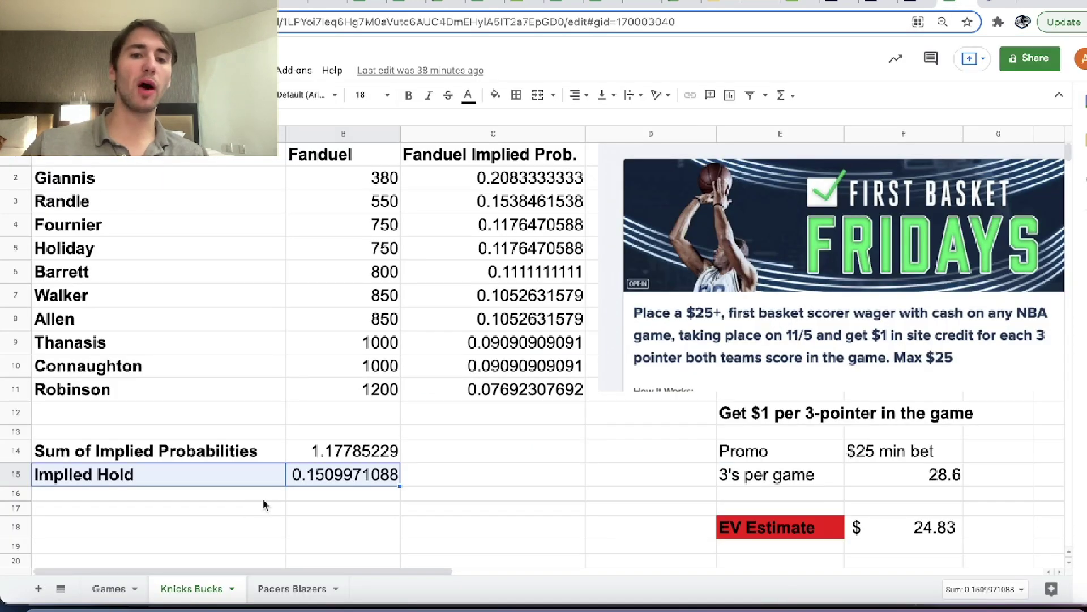
{"action": "left_click", "coordinate": [337, 499]}
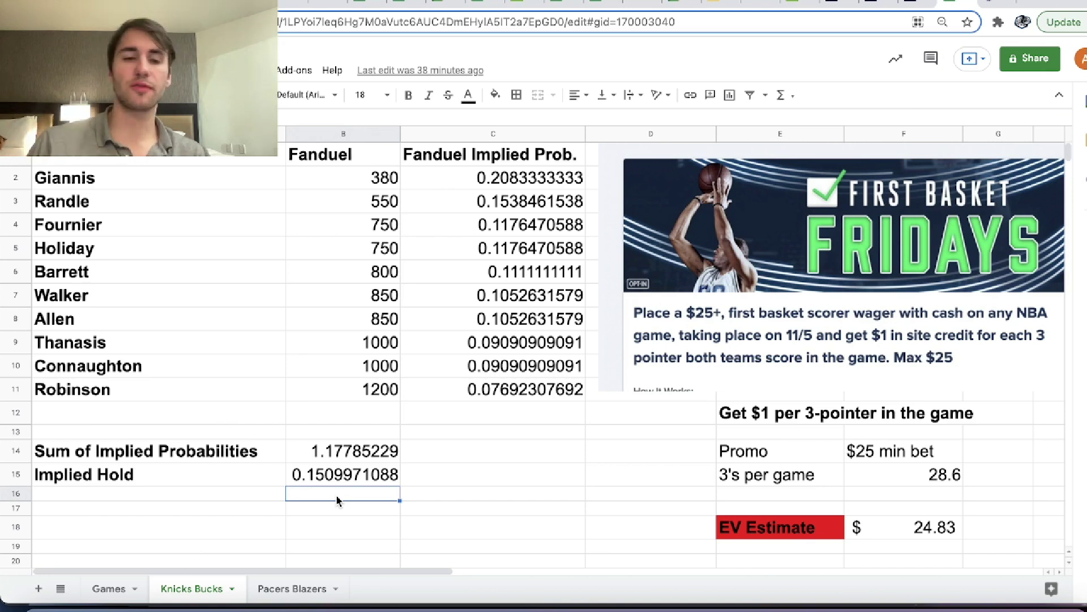
{"action": "left_click", "coordinate": [167, 459]}
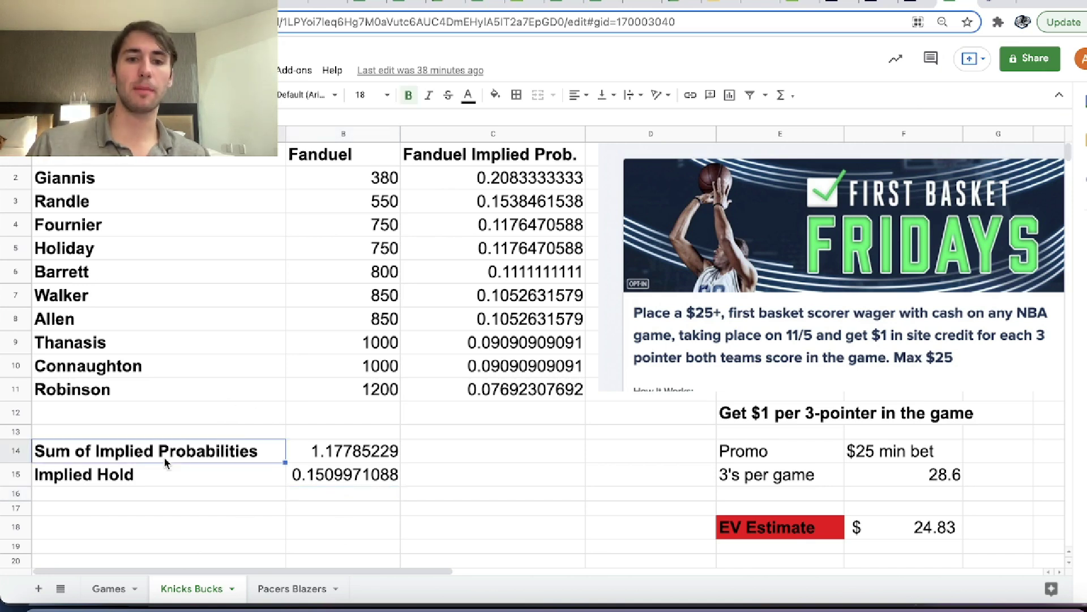
{"action": "left_click", "coordinate": [334, 482]}
{"action": "left_click", "coordinate": [413, 367]}
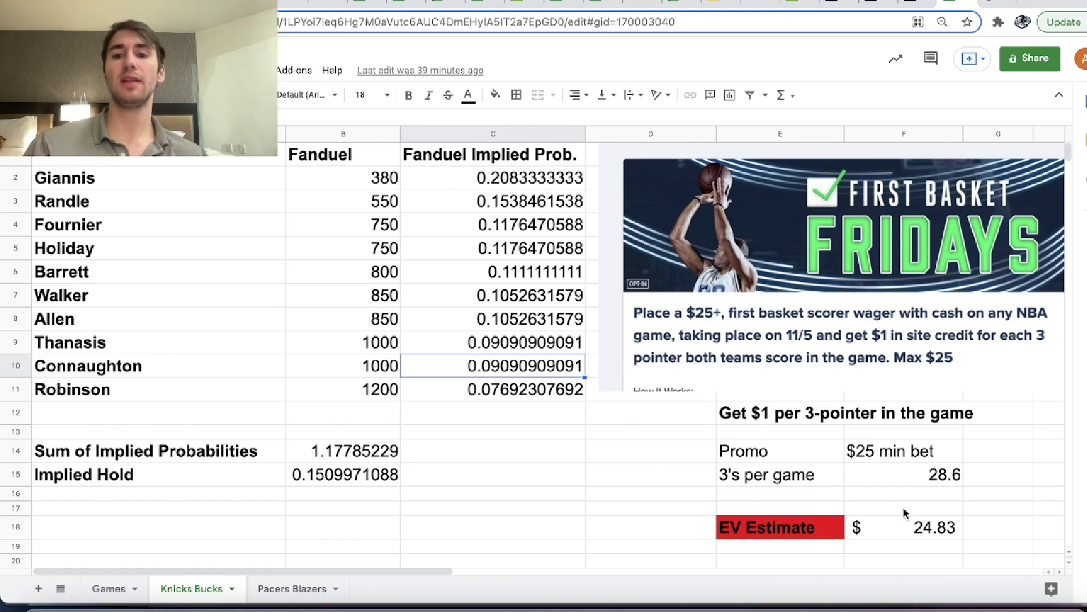
{"action": "left_click", "coordinate": [781, 418]}
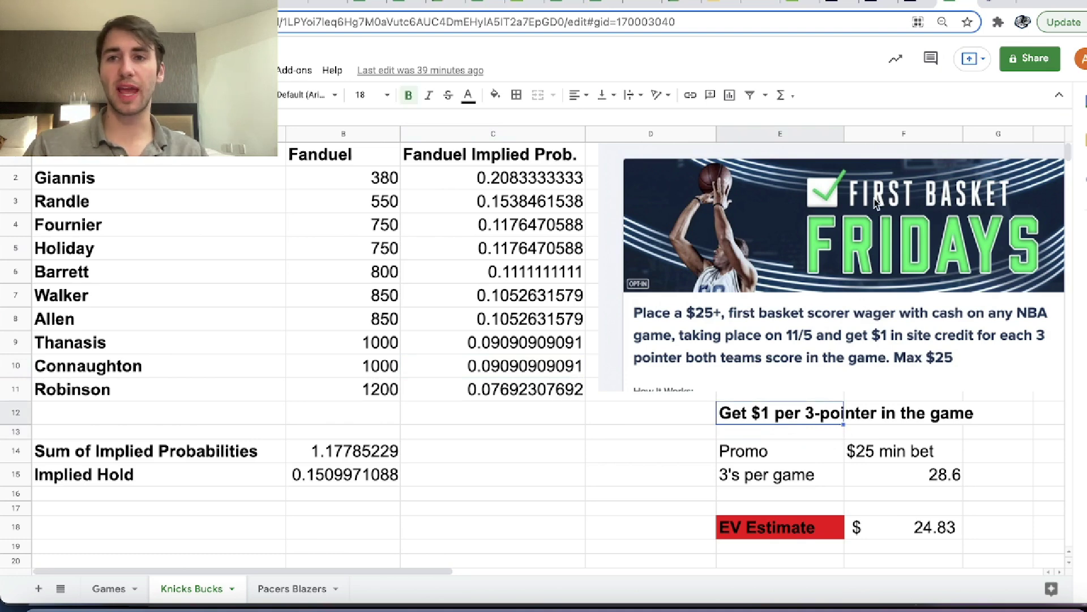
{"action": "key", "text": "ctrl+Tab"}
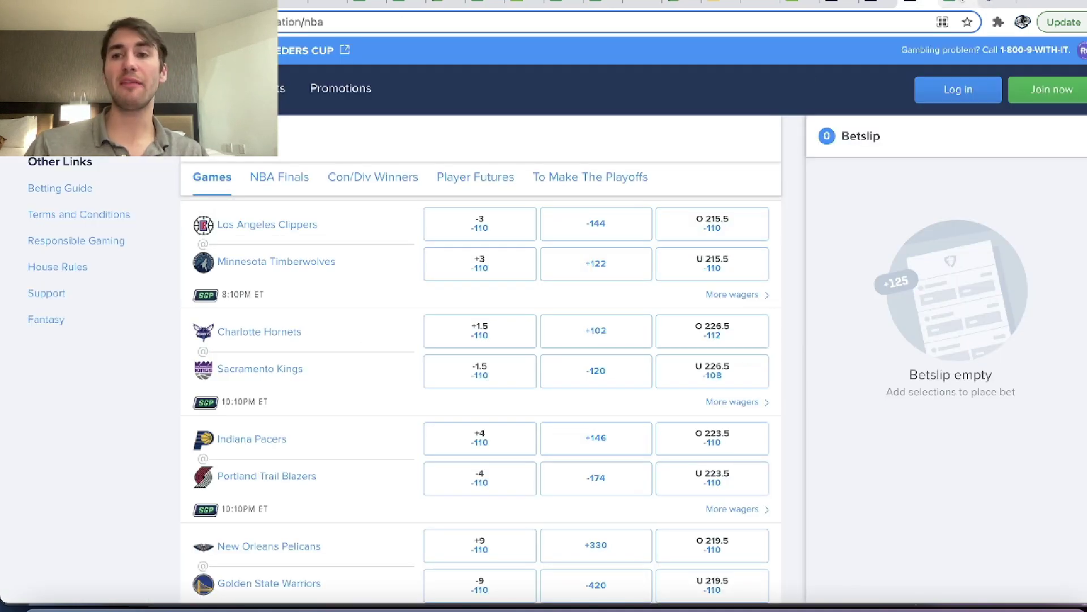
Step: Back on the Knicks Bucks sheet, select the promo's $25 min bet and the 3's per game cell F15
{"action": "key", "text": "ctrl+shift+Tab"}
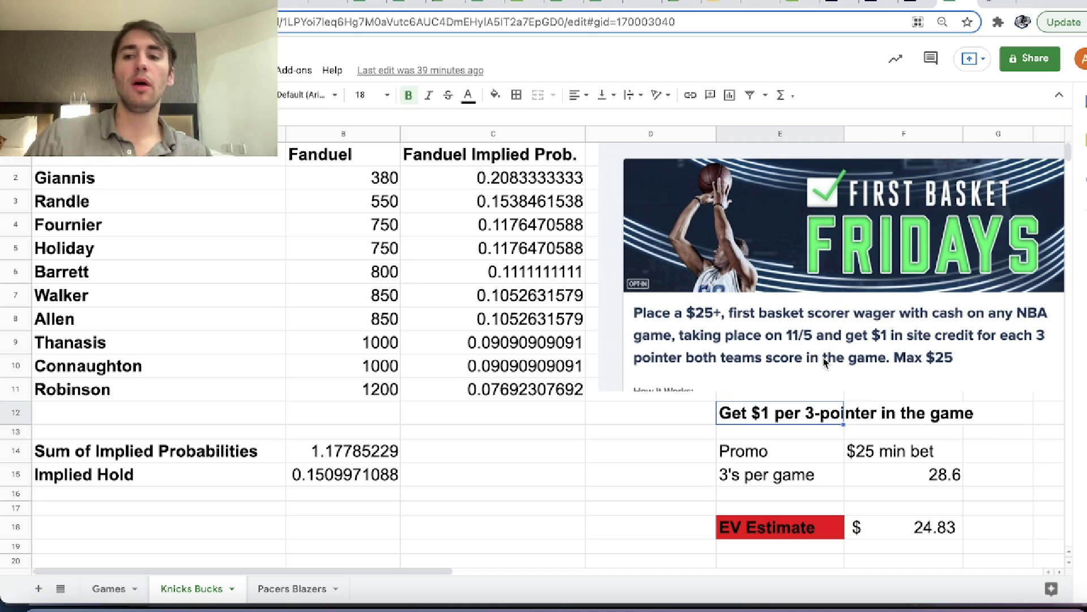
{"action": "left_click", "coordinate": [904, 452]}
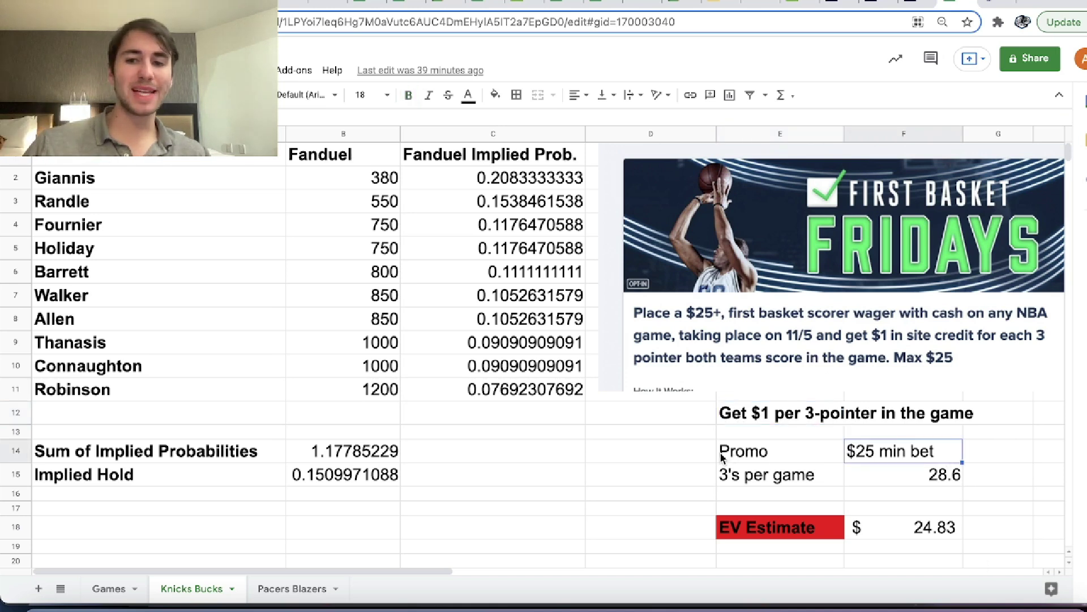
{"action": "left_click_drag", "start_coordinate": [722, 455], "coordinate": [864, 453]}
{"action": "left_click_drag", "start_coordinate": [782, 481], "coordinate": [900, 471]}
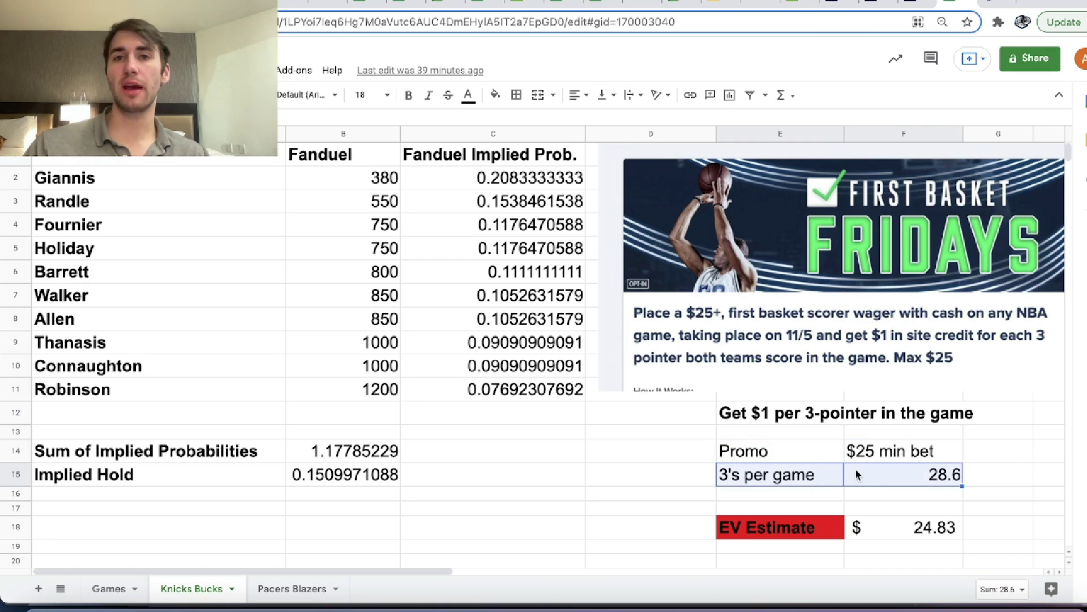
{"action": "left_click", "coordinate": [919, 479]}
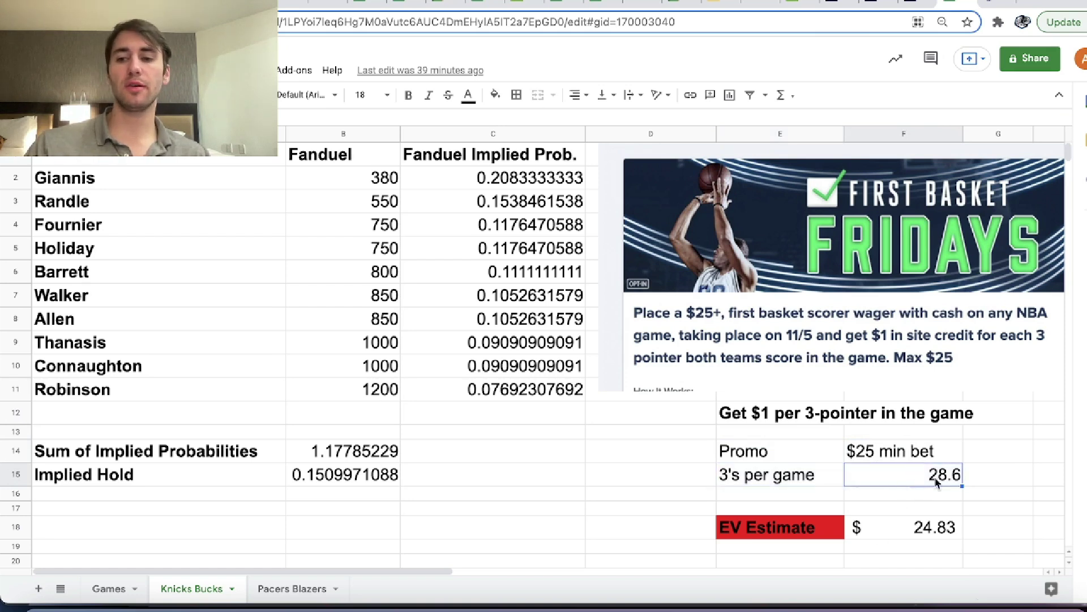
Step: Enter 25 threes per game and change the EV Estimate formula's +28.6 to +25, giving $21.23
{"action": "type", "text": "25"}
{"action": "key", "text": "Return"}
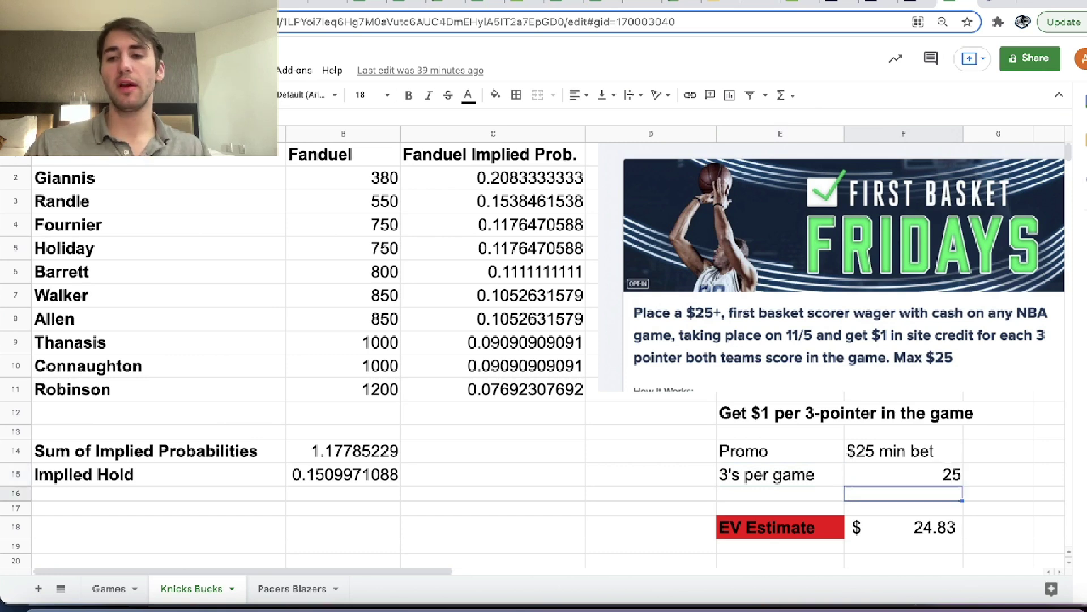
{"action": "left_click", "coordinate": [926, 520]}
{"action": "key", "text": "Return"}
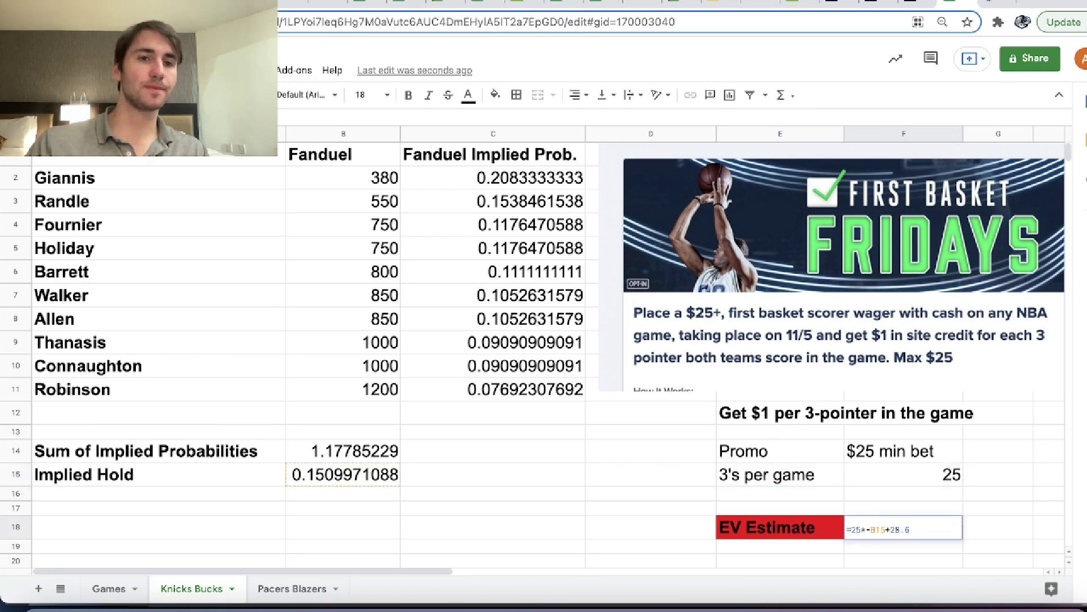
{"action": "key", "text": "BackSpace"}
{"action": "key", "text": "BackSpace"}
{"action": "type", "text": "5"}
{"action": "key", "text": "Return"}
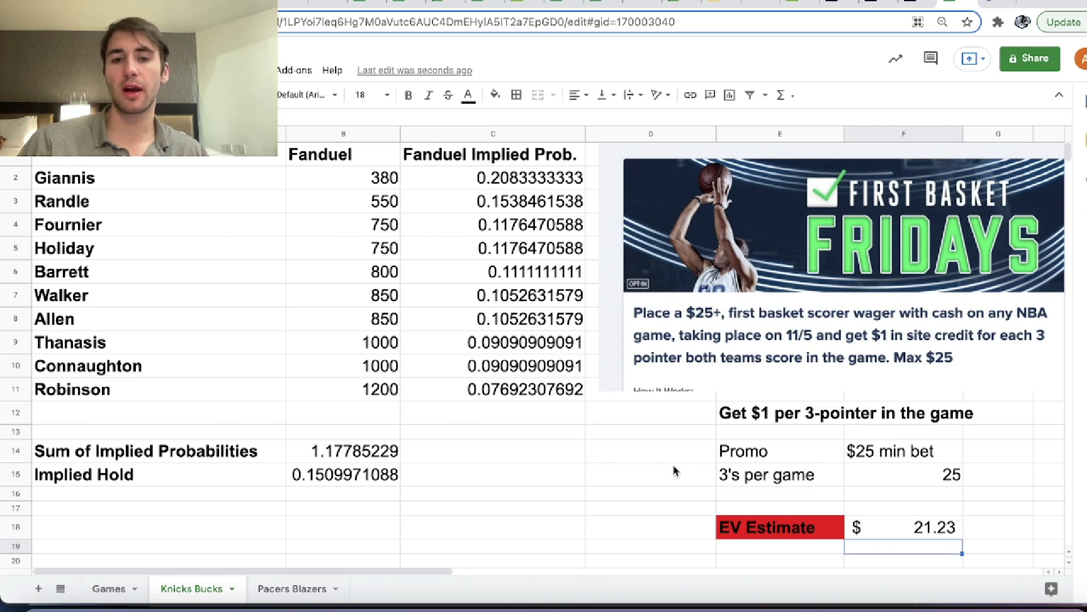
{"action": "left_click", "coordinate": [510, 174]}
{"action": "left_click_drag", "start_coordinate": [509, 174], "coordinate": [473, 416]}
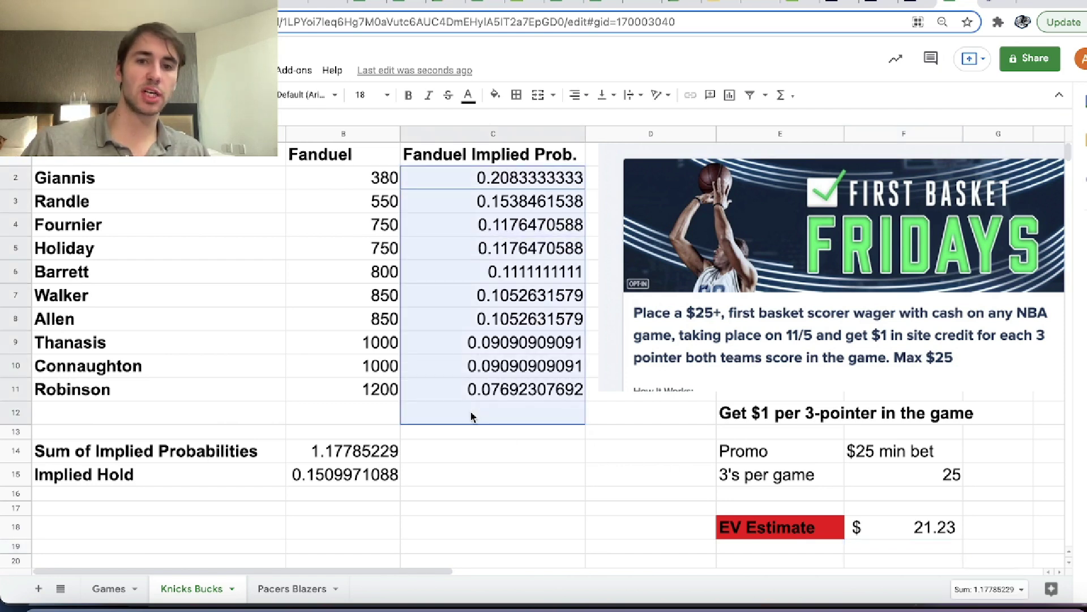
{"action": "left_click", "coordinate": [330, 481]}
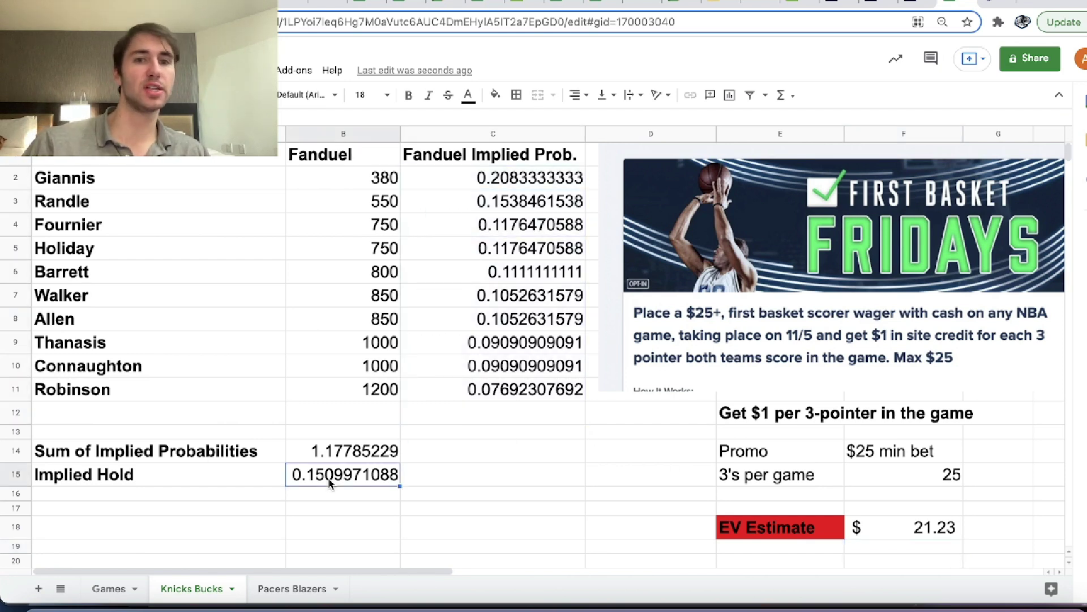
{"action": "mouse_move", "coordinate": [230, 187]}
{"action": "left_mouse_down"}
{"action": "mouse_move", "coordinate": [290, 292]}
{"action": "mouse_move", "coordinate": [374, 388]}
{"action": "left_mouse_up"}
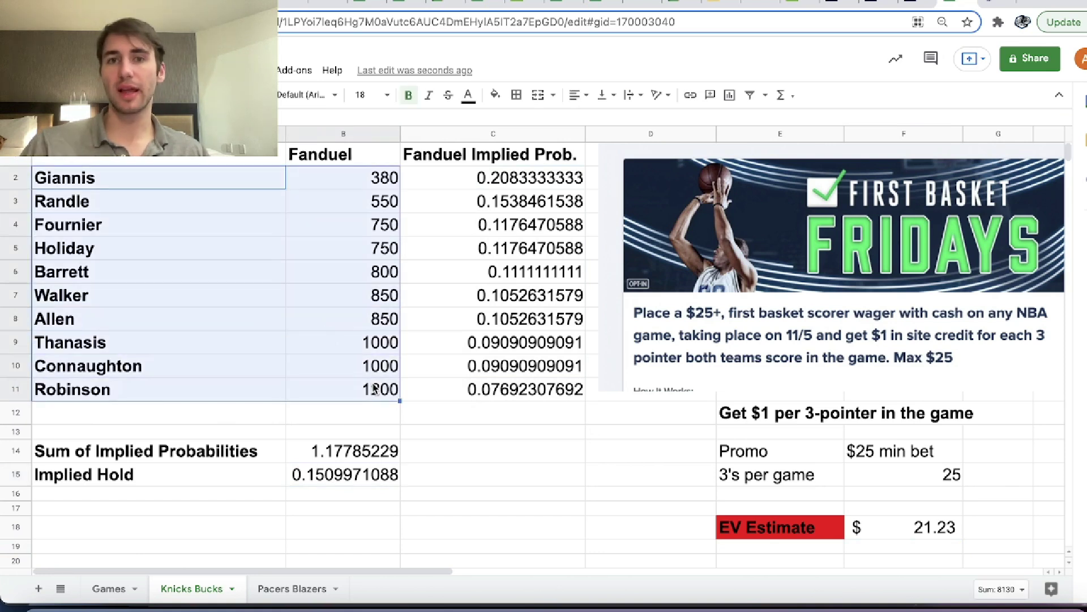
{"action": "left_click", "coordinate": [539, 455]}
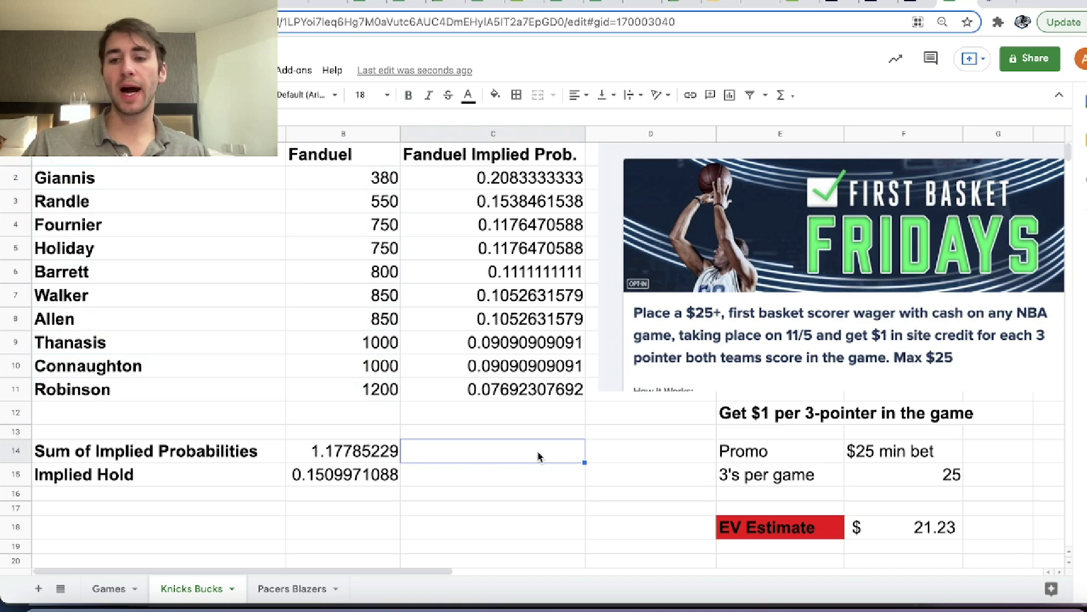
{"action": "left_click", "coordinate": [787, 461]}
{"action": "left_click", "coordinate": [851, 463]}
{"action": "left_click", "coordinate": [894, 480]}
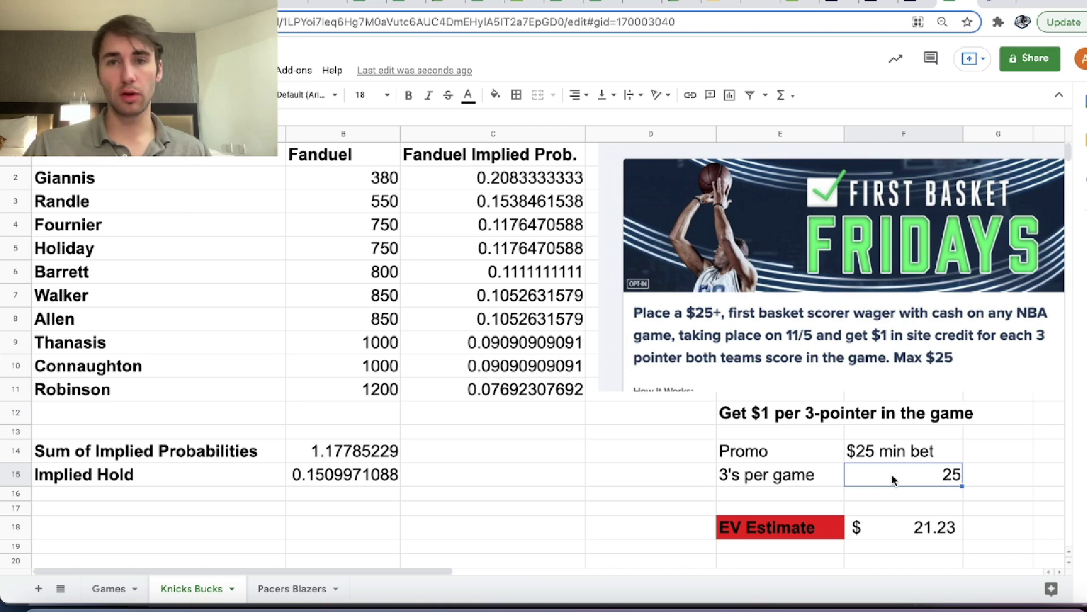
{"action": "key", "text": "Down"}
{"action": "key", "text": "Down"}
{"action": "key", "text": "Down"}
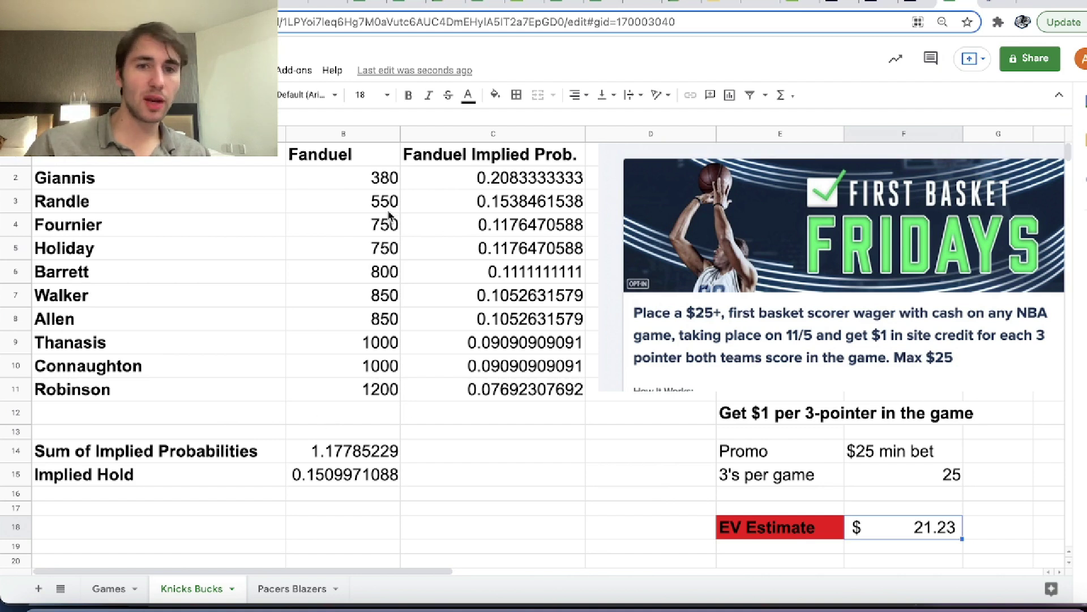
{"action": "left_click_drag", "start_coordinate": [371, 186], "coordinate": [371, 408]}
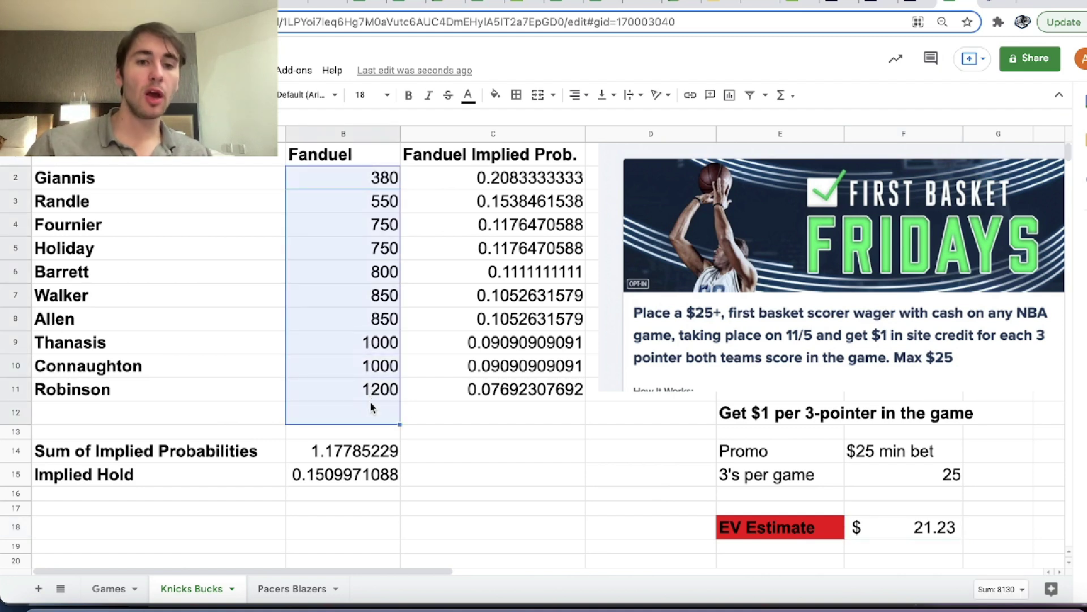
{"action": "left_click", "coordinate": [313, 482]}
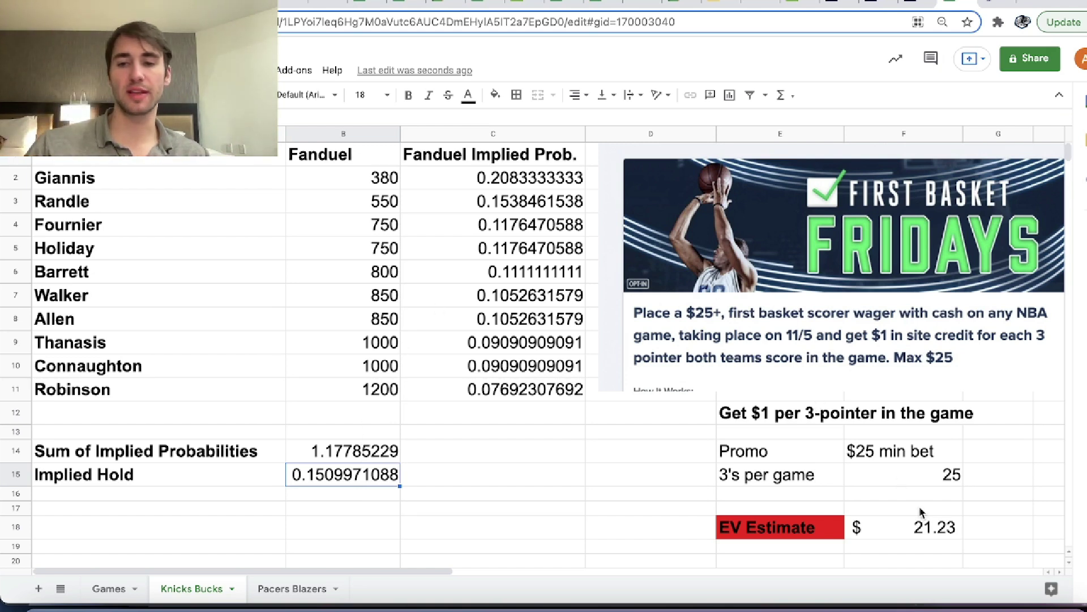
{"action": "left_click", "coordinate": [920, 529]}
{"action": "key", "text": "Left"}
{"action": "key", "text": "Left"}
{"action": "key", "text": "Left"}
{"action": "key", "text": "Left"}
{"action": "key", "text": "Left"}
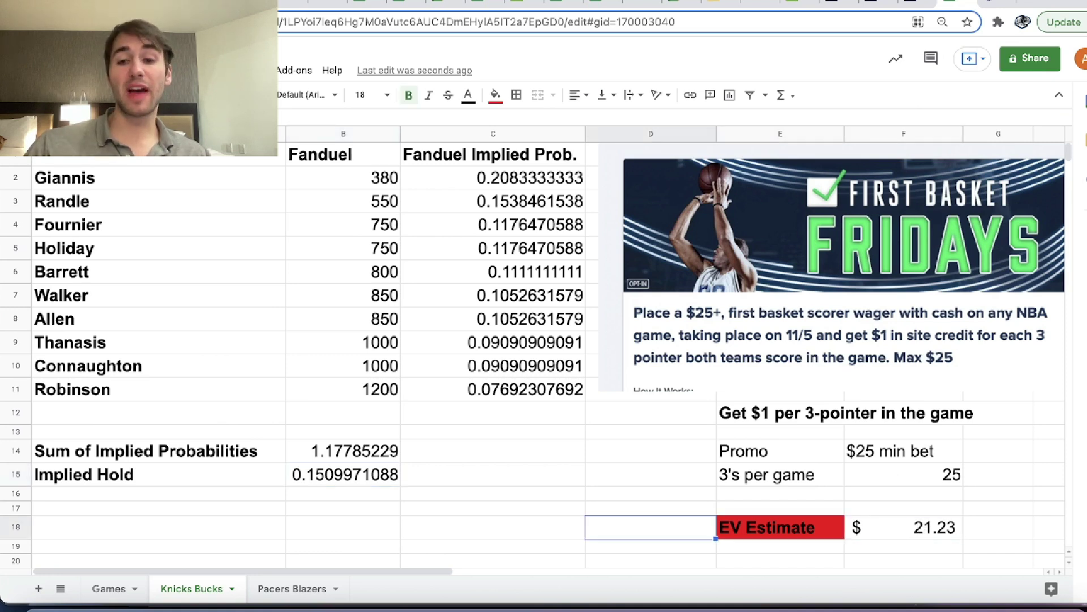
{"action": "key", "text": "Up"}
{"action": "key", "text": "Up"}
{"action": "key", "text": "Up"}
{"action": "key", "text": "Up"}
{"action": "key", "text": "Up"}
{"action": "key", "text": "Up"}
{"action": "key", "text": "Up"}
{"action": "key", "text": "Up"}
{"action": "key", "text": "Up"}
{"action": "key", "text": "Up"}
{"action": "key", "text": "Up"}
{"action": "key", "text": "Up"}
{"action": "key", "text": "Up"}
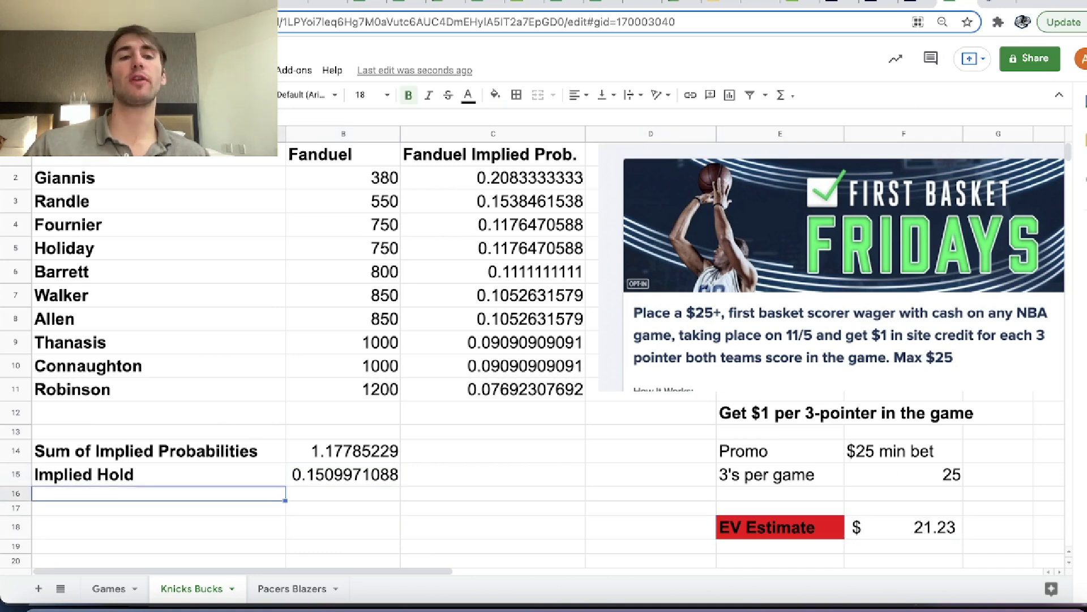
{"action": "key", "text": "Right"}
{"action": "key", "text": "Right"}
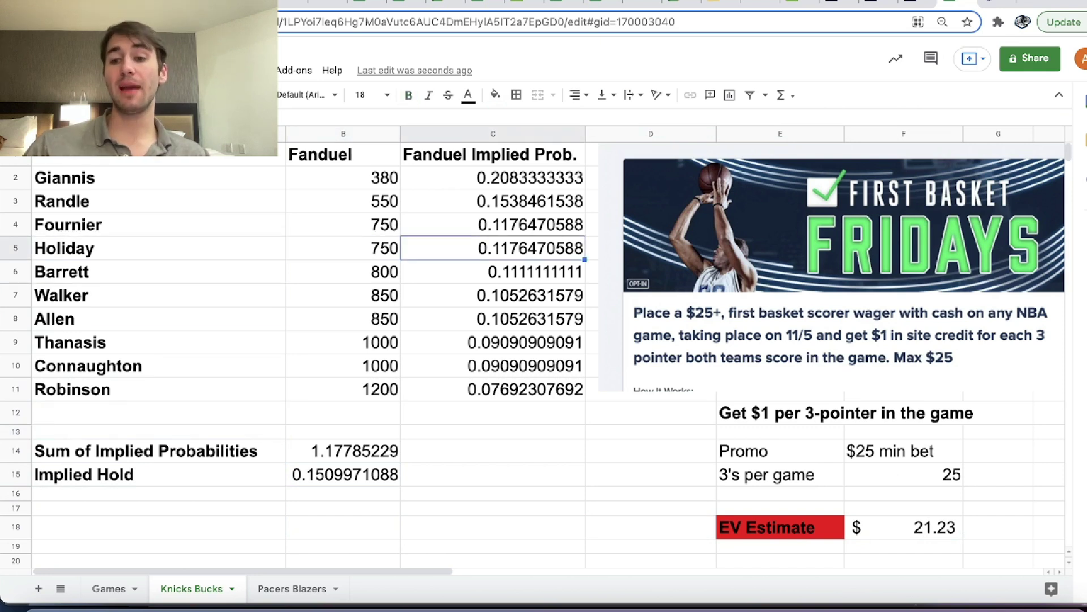
{"action": "key", "text": "Down"}
{"action": "key", "text": "Down"}
{"action": "key", "text": "Down"}
{"action": "key", "text": "Down"}
{"action": "key", "text": "Down"}
{"action": "key", "text": "Down"}
{"action": "key", "text": "Down"}
{"action": "key", "text": "Down"}
{"action": "key", "text": "Down"}
{"action": "key", "text": "Down"}
{"action": "key", "text": "Down"}
{"action": "key", "text": "Down"}
{"action": "key", "text": "Right"}
{"action": "key", "text": "Right"}
{"action": "key", "text": "Right"}
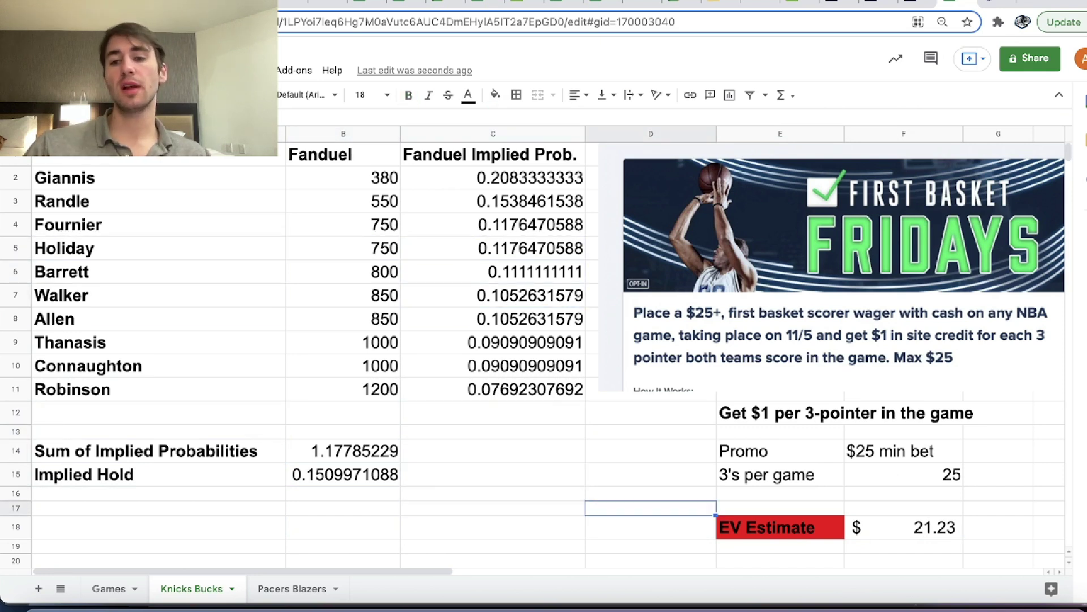
{"action": "key", "text": "Down"}
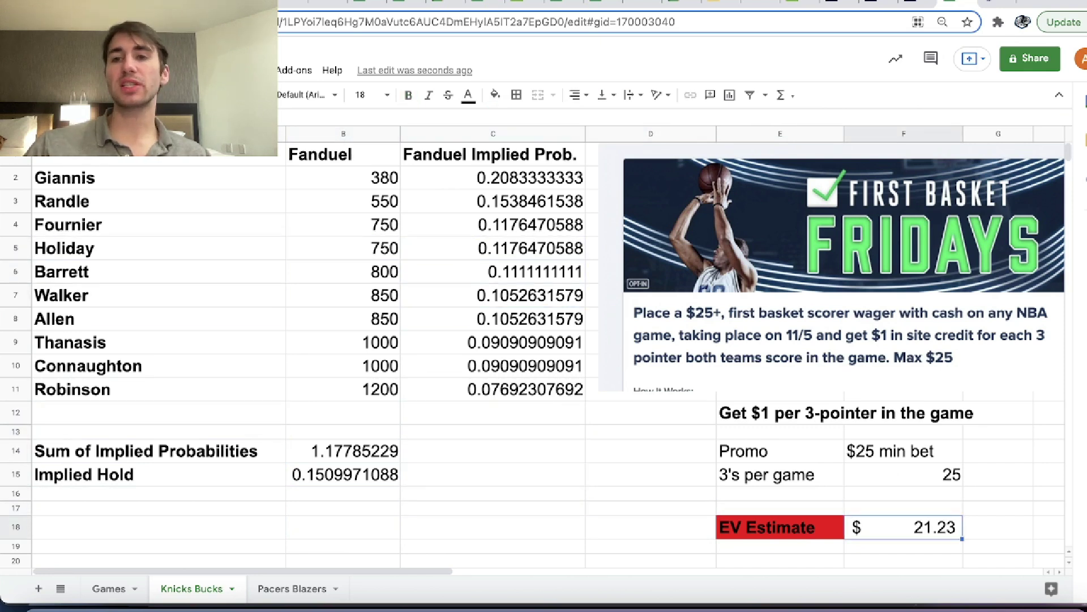
{"action": "left_click", "coordinate": [915, 5]}
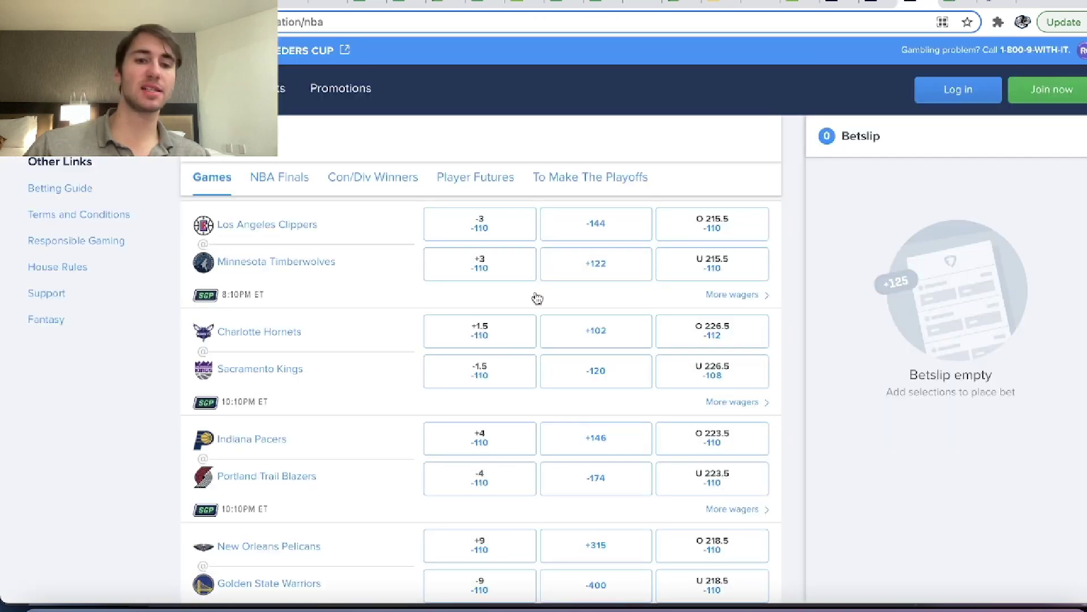
{"action": "left_click", "coordinate": [359, 89]}
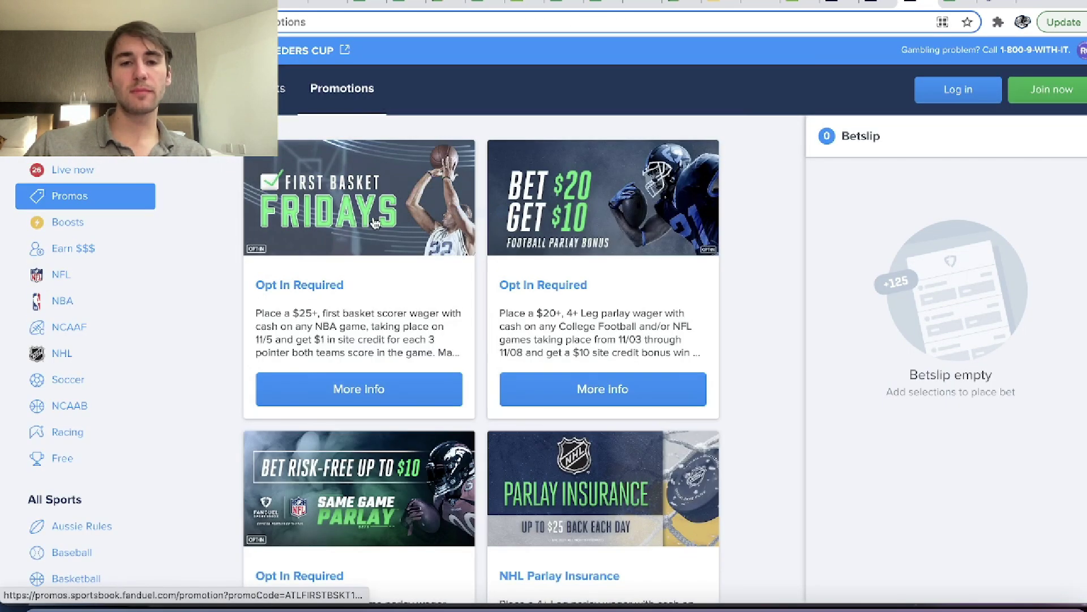
{"action": "left_click", "coordinate": [369, 228]}
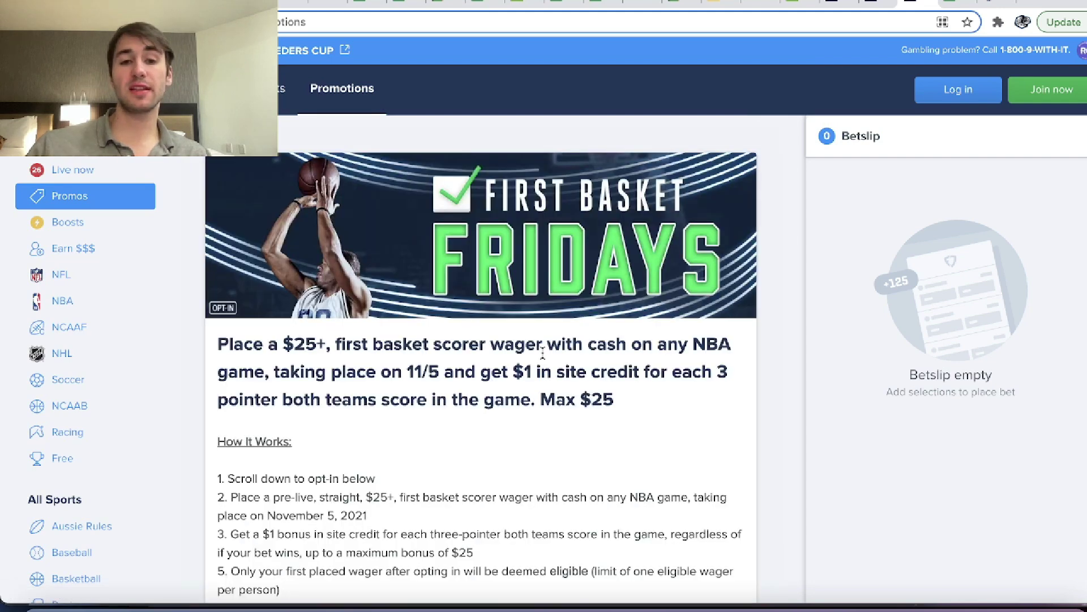
{"action": "scroll", "coordinate": [499, 395], "scroll_direction": "down", "scroll_amount": 2}
{"action": "triple_click", "coordinate": [430, 459]}
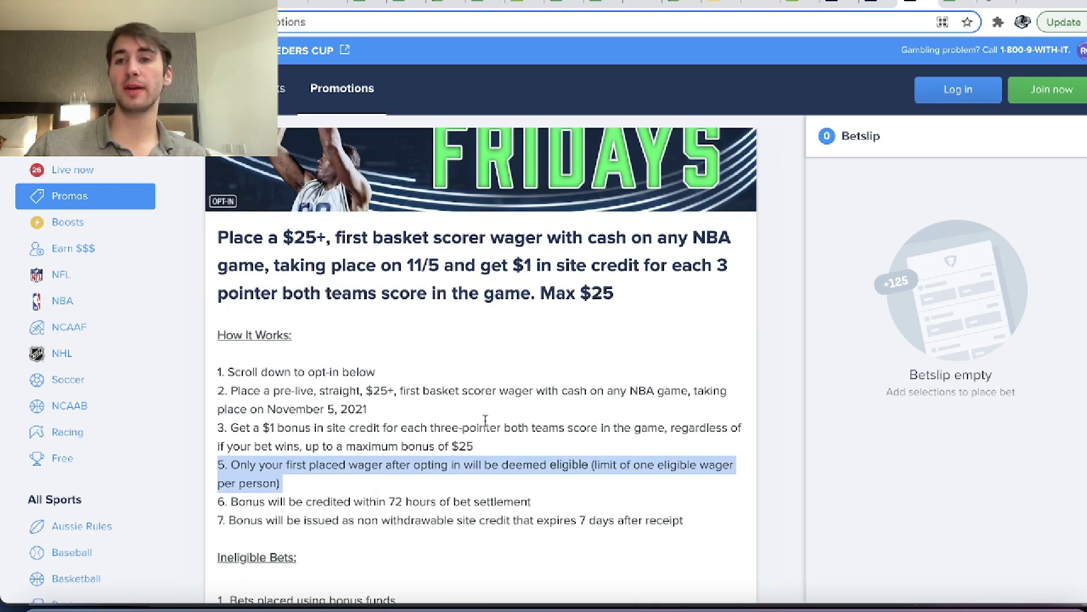
{"action": "left_click", "coordinate": [954, 11]}
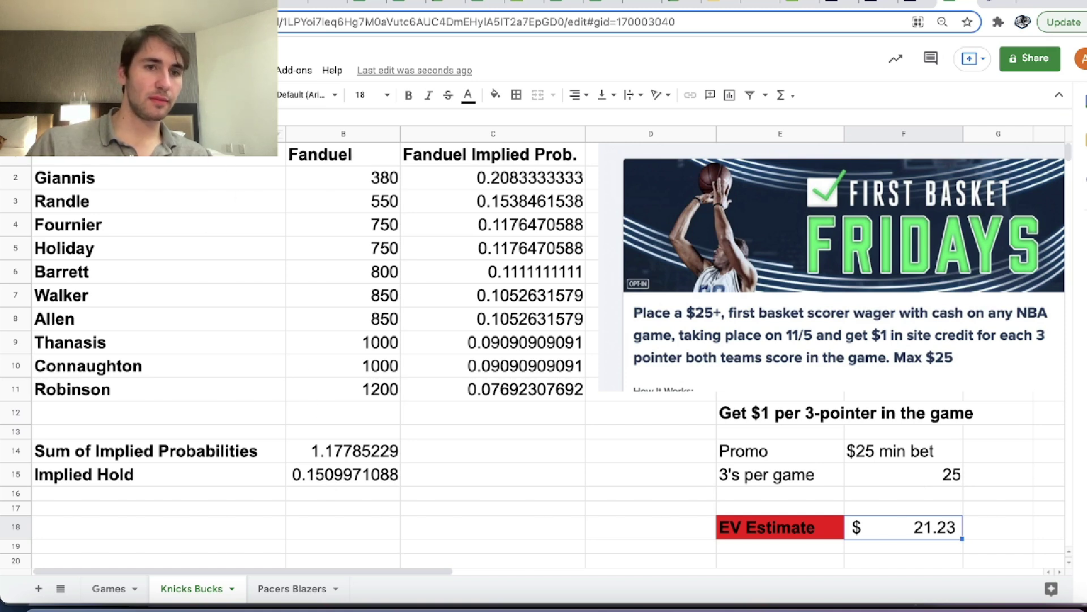
Step: Edit the EV Estimate formula so it subtracts the 25 stake
{"action": "key", "text": "F2"}
{"action": "type", "text": "-25"}
{"action": "key", "text": "Return"}
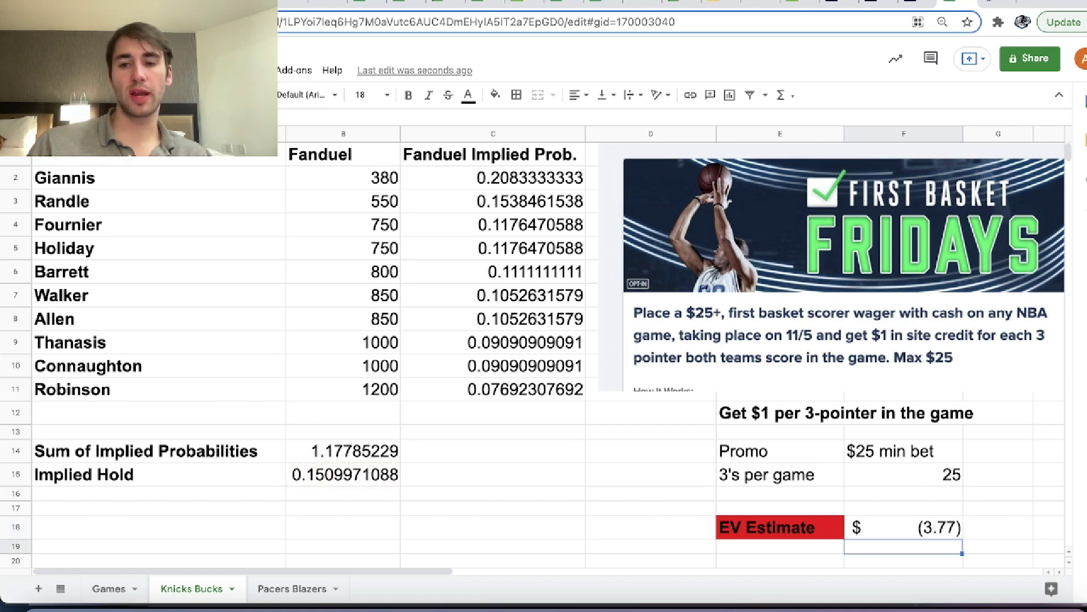
Step: Review the Implied Hold row and the recalculated $21.23 EV Estimate in F18
{"action": "key", "text": "Up"}
{"action": "key", "text": "Left"}
{"action": "key", "text": "Left"}
{"action": "key", "text": "Left"}
{"action": "key", "text": "Left"}
{"action": "key", "text": "Left"}
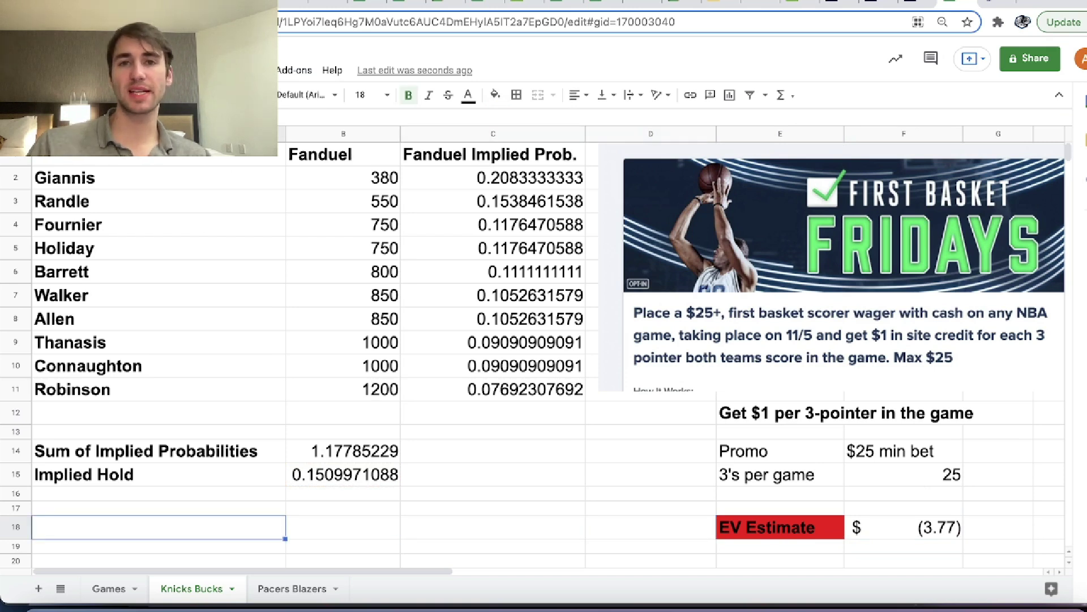
{"action": "key", "text": "Up"}
{"action": "key", "text": "Up"}
{"action": "key", "text": "Up"}
{"action": "key", "text": "Up"}
{"action": "key", "text": "Up"}
{"action": "key", "text": "Down"}
{"action": "key", "text": "Down"}
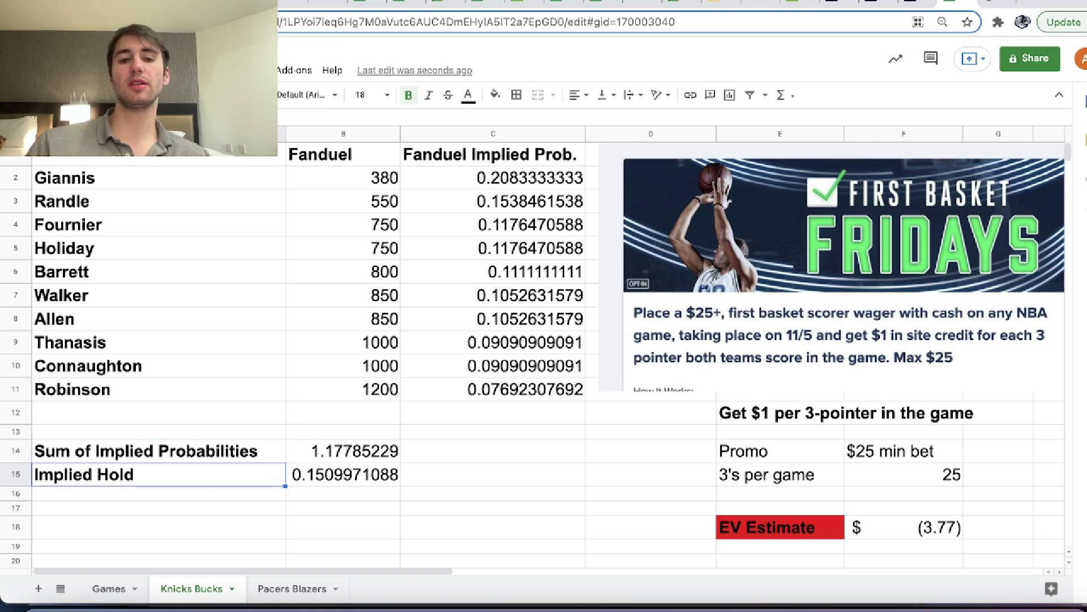
{"action": "key", "text": "Down"}
{"action": "key", "text": "Up"}
{"action": "left_click", "coordinate": [492, 474]}
{"action": "left_click", "coordinate": [343, 493]}
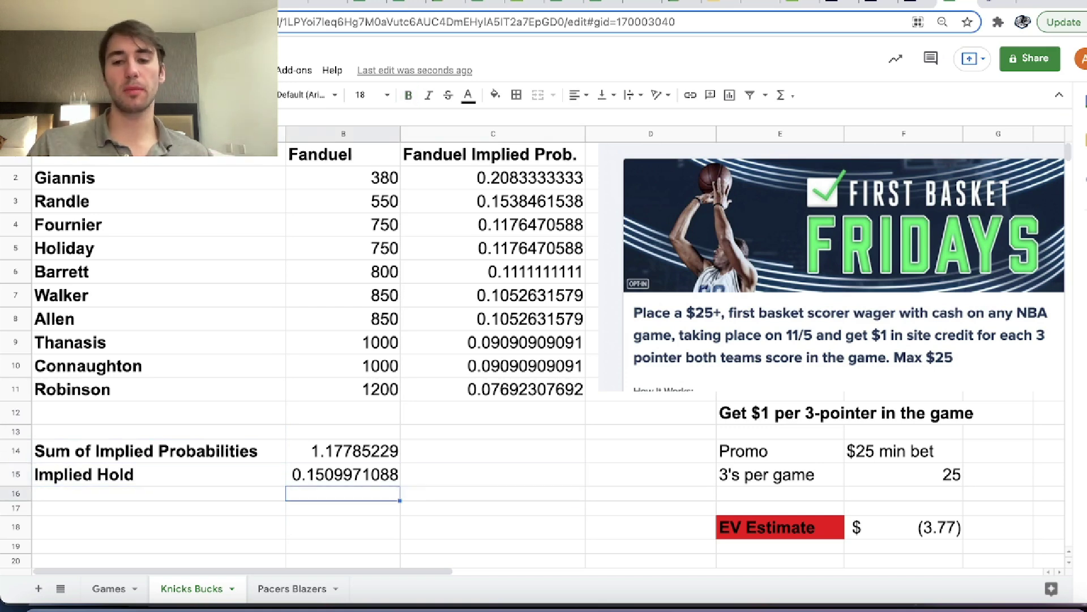
{"action": "left_click", "coordinate": [904, 527]}
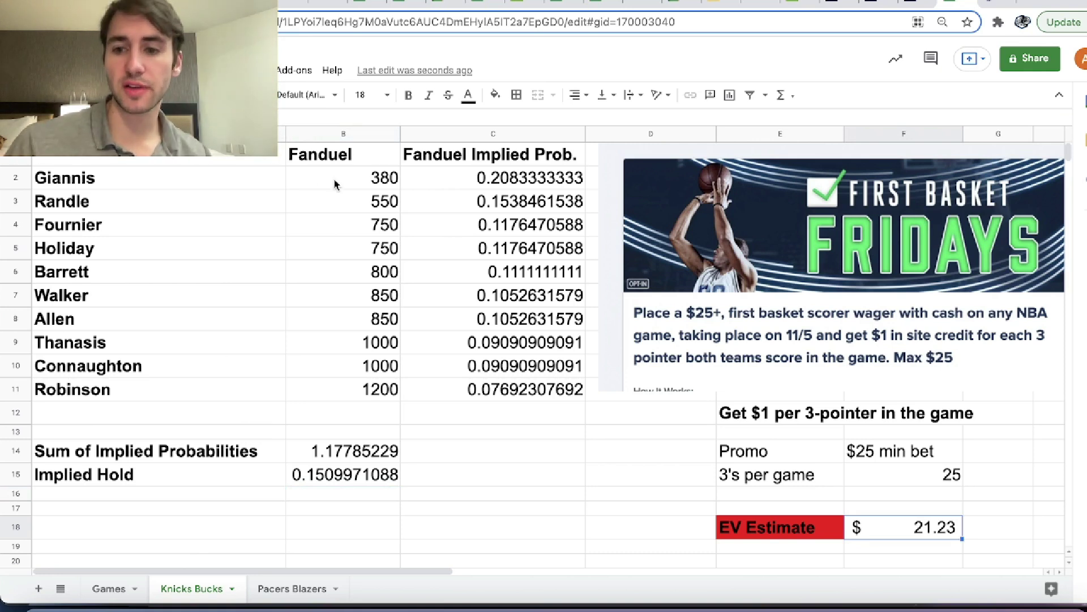
{"action": "left_click", "coordinate": [390, 251]}
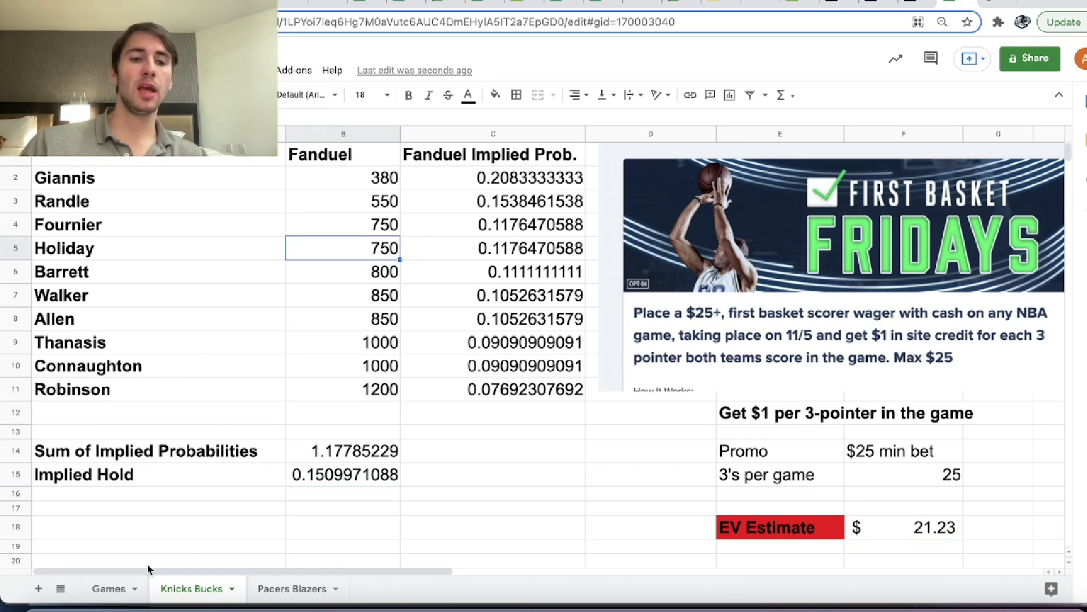
Step: Review 3-pointer averages on the Games sheet, including Knicks @ Bucks, then go to Pacers Blazers
{"action": "left_click", "coordinate": [107, 588]}
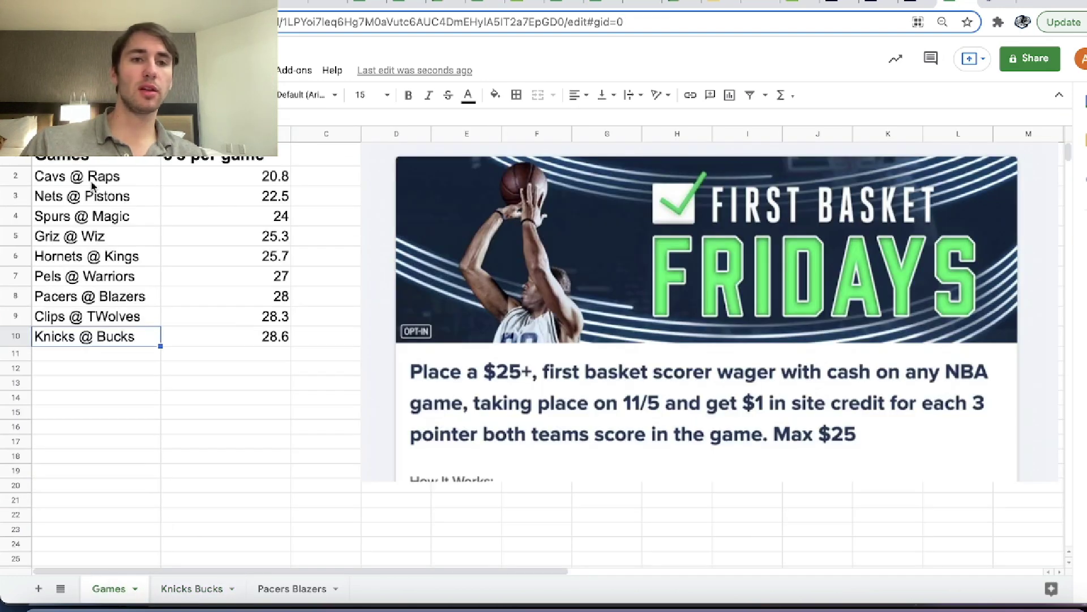
{"action": "left_click_drag", "start_coordinate": [104, 176], "coordinate": [266, 470]}
{"action": "left_click", "coordinate": [219, 413]}
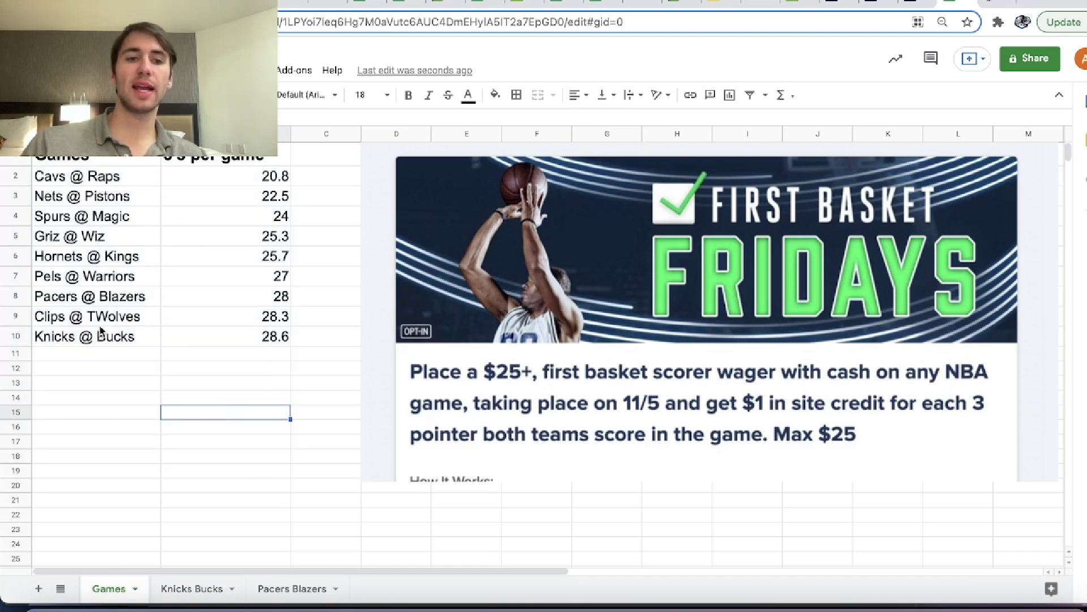
{"action": "left_click_drag", "start_coordinate": [100, 324], "coordinate": [236, 324]}
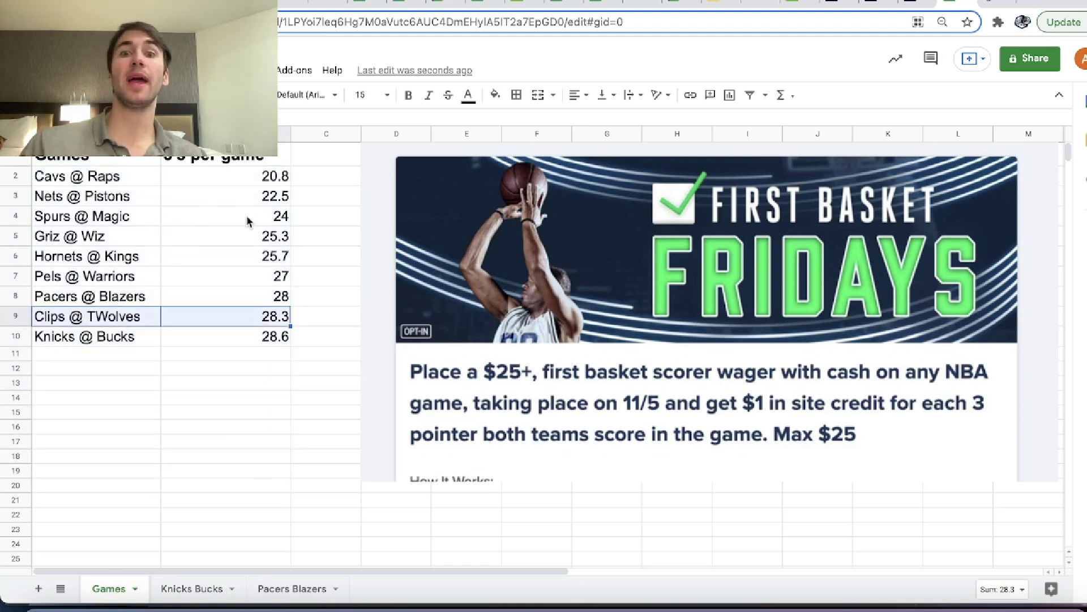
{"action": "left_click", "coordinate": [138, 337]}
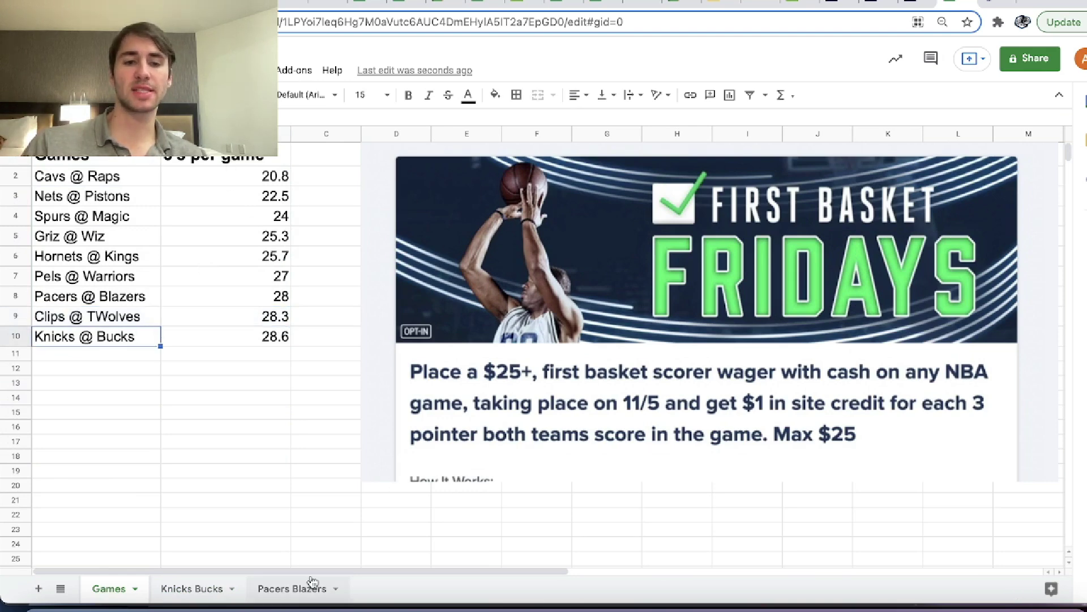
{"action": "left_click", "coordinate": [295, 589]}
{"action": "left_click", "coordinate": [830, 297]}
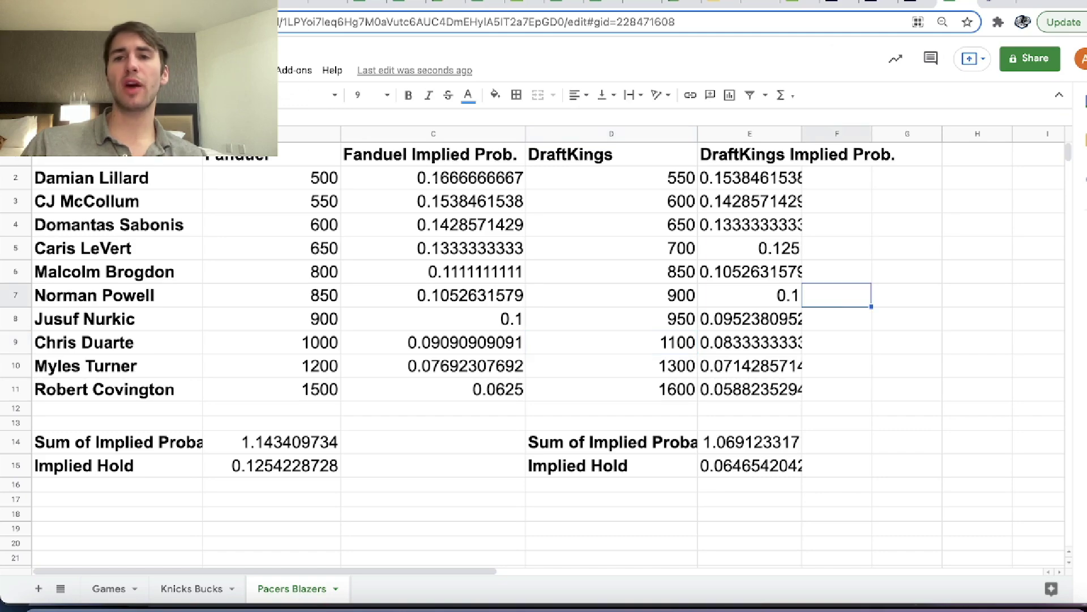
{"action": "left_click", "coordinate": [798, 5]}
{"action": "scroll", "coordinate": [656, 335], "scroll_direction": "up", "scroll_amount": 10}
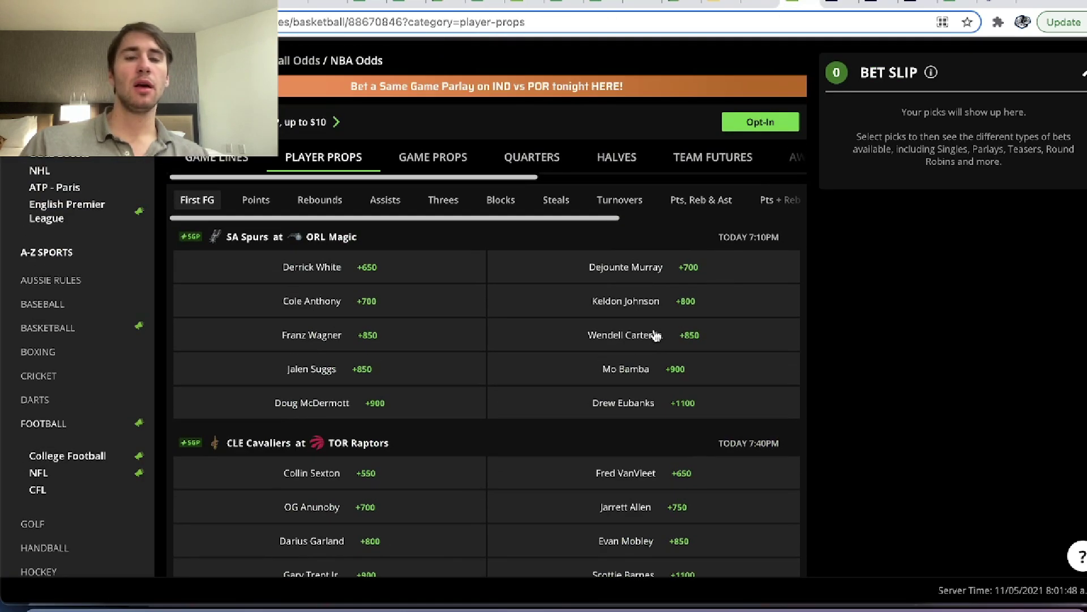
{"action": "scroll", "coordinate": [656, 335], "scroll_direction": "down", "scroll_amount": 8}
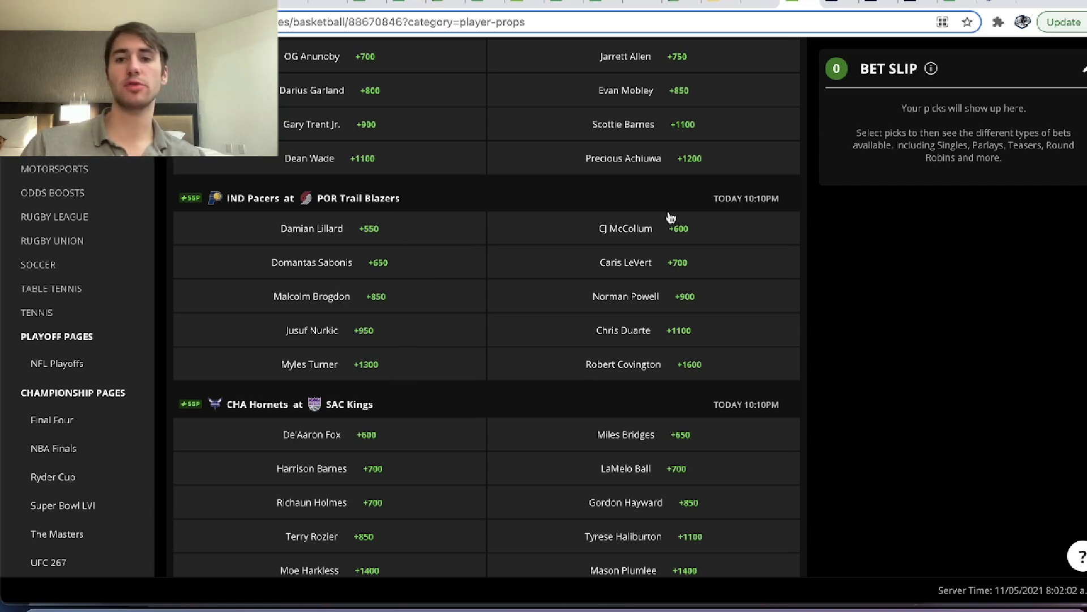
{"action": "left_click", "coordinate": [912, 6]}
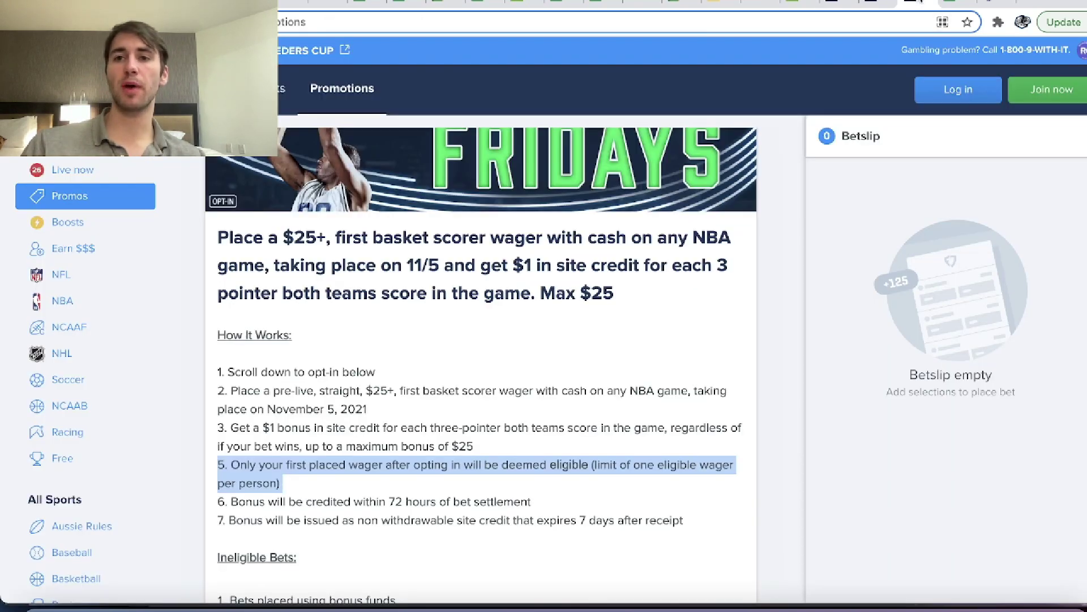
{"action": "left_click", "coordinate": [880, 7]}
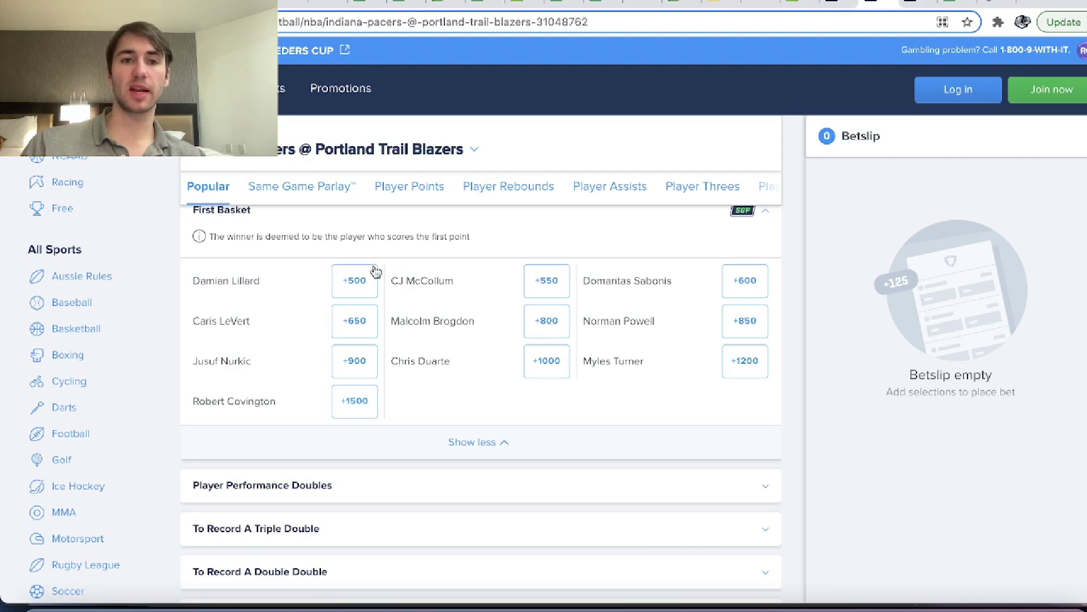
{"action": "left_click", "coordinate": [795, 3]}
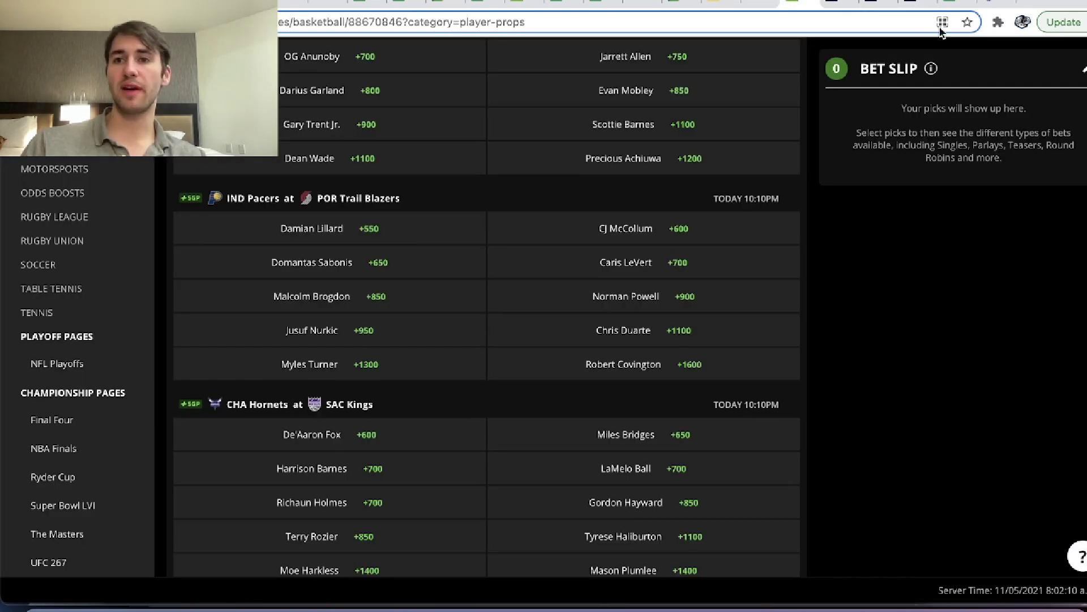
{"action": "left_click", "coordinate": [913, 5]}
{"action": "left_click", "coordinate": [868, 5]}
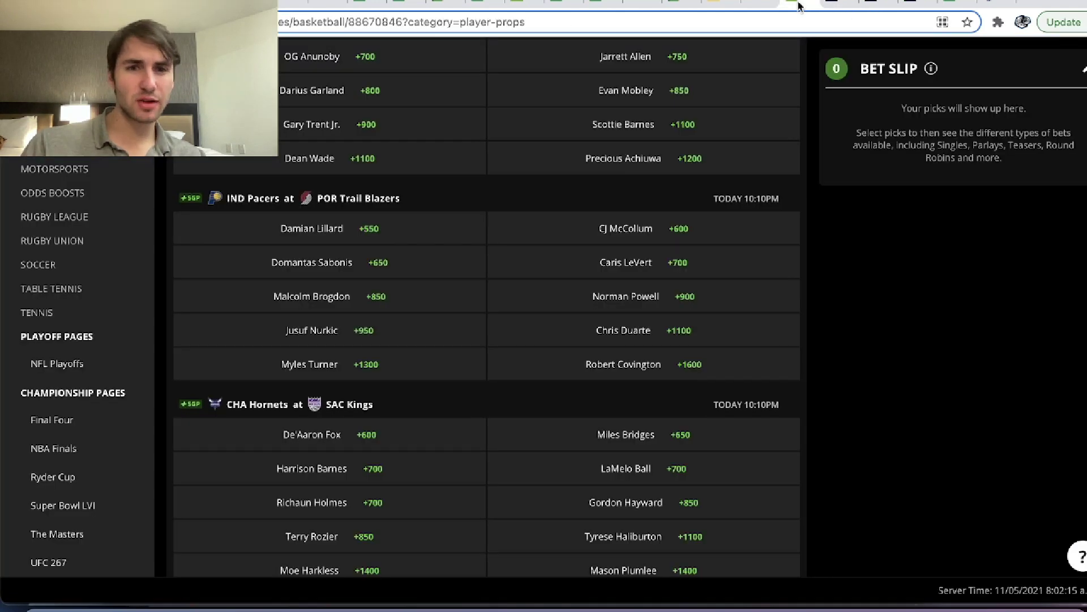
{"action": "left_click", "coordinate": [796, 5]}
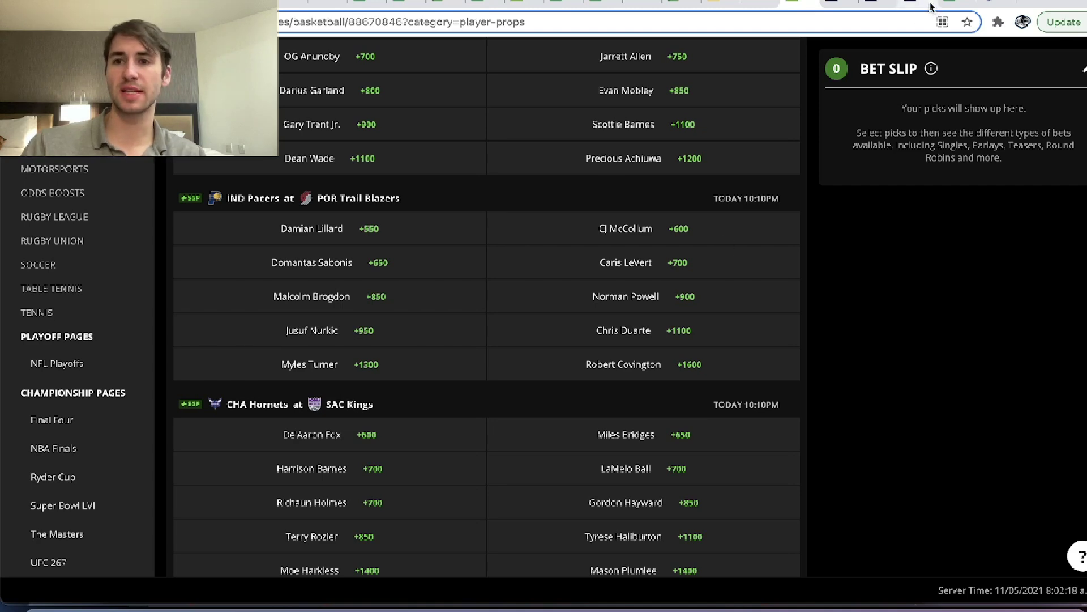
{"action": "left_click", "coordinate": [878, 6]}
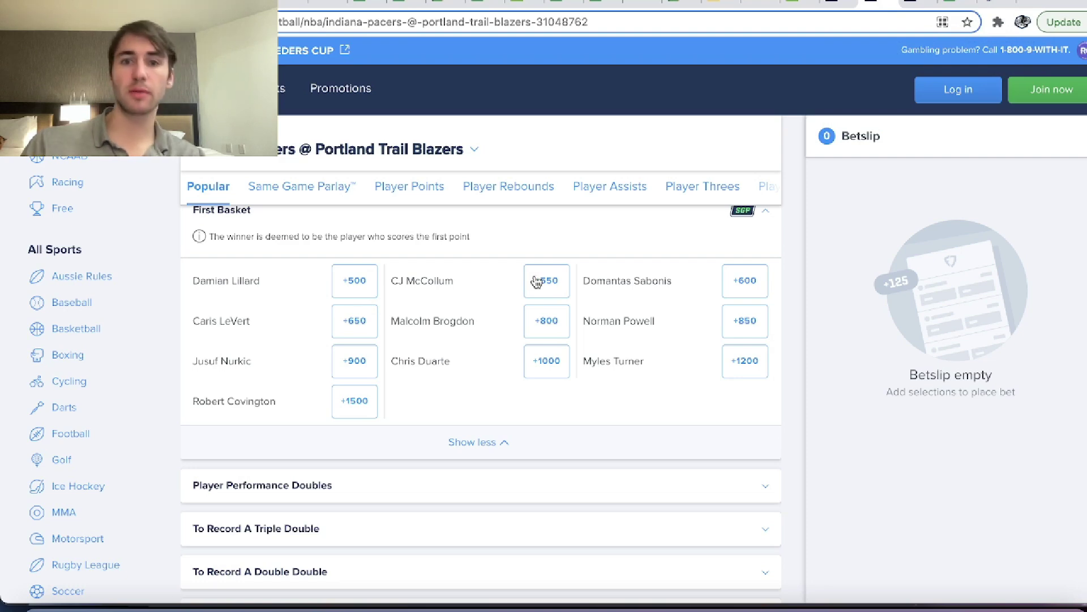
{"action": "left_click", "coordinate": [950, 6]}
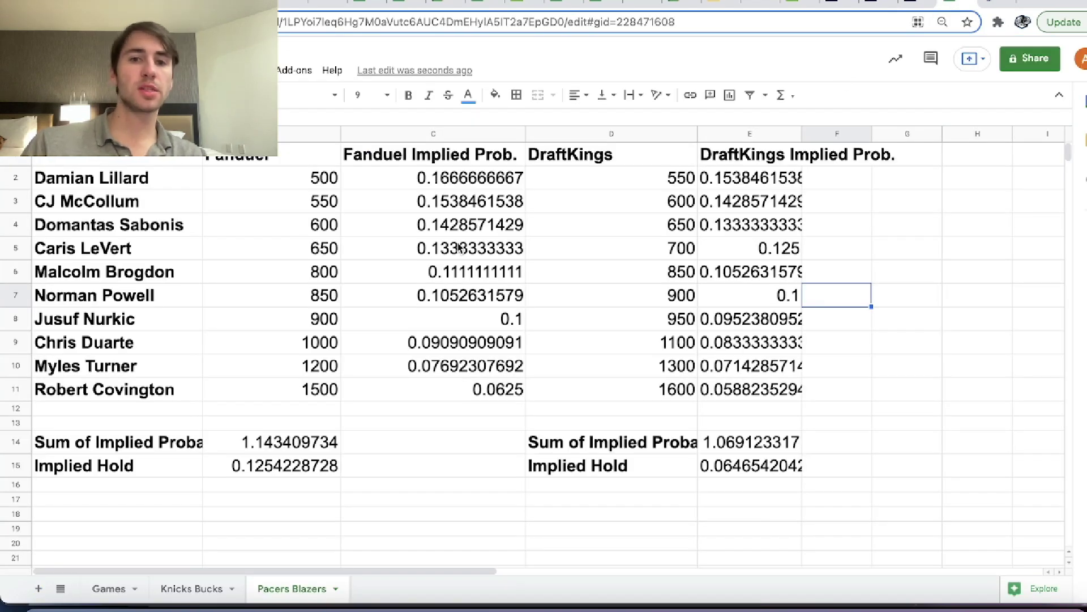
{"action": "left_click_drag", "start_coordinate": [294, 189], "coordinate": [332, 445]}
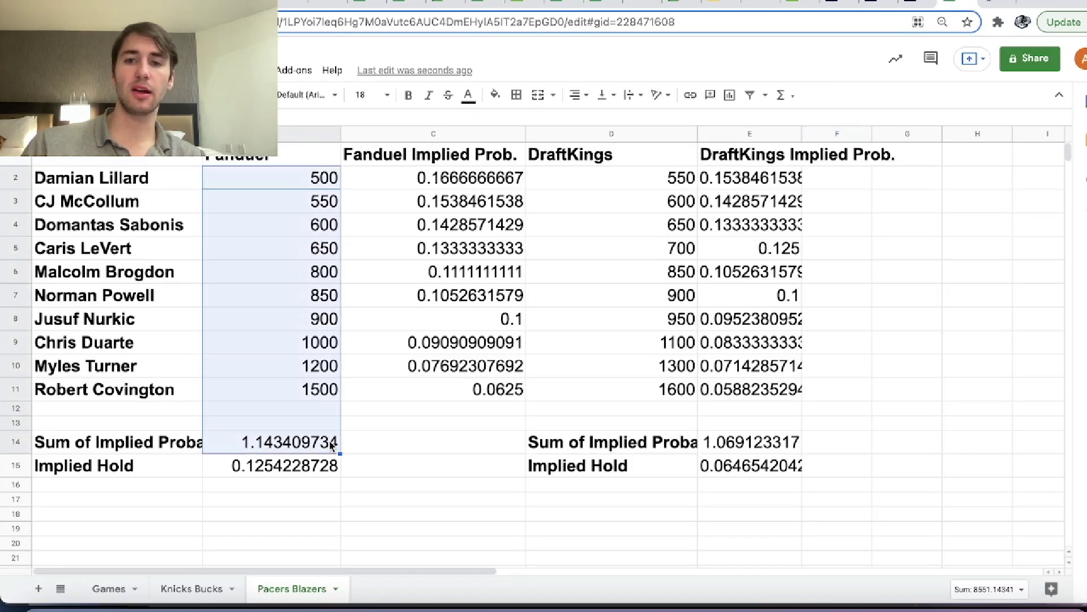
{"action": "left_click", "coordinate": [476, 371]}
{"action": "key", "text": "Up"}
{"action": "key", "text": "Up"}
{"action": "key", "text": "Up"}
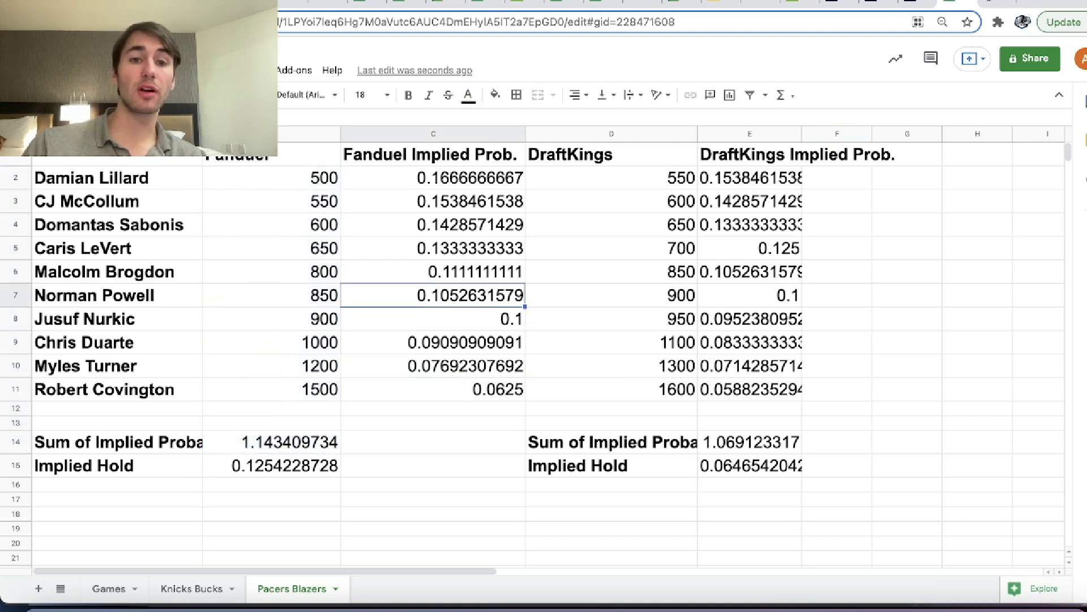
{"action": "key", "text": "Left"}
{"action": "key", "text": "Up"}
{"action": "key", "text": "Right"}
{"action": "key", "text": "Right"}
{"action": "key", "text": "Right"}
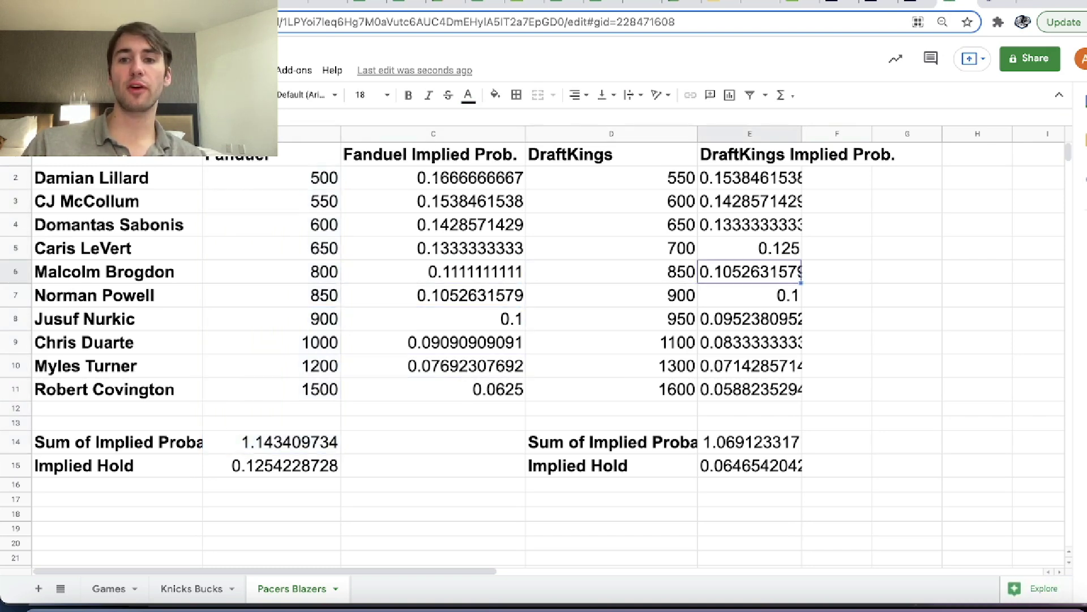
{"action": "key", "text": "Home"}
{"action": "key", "text": "Up"}
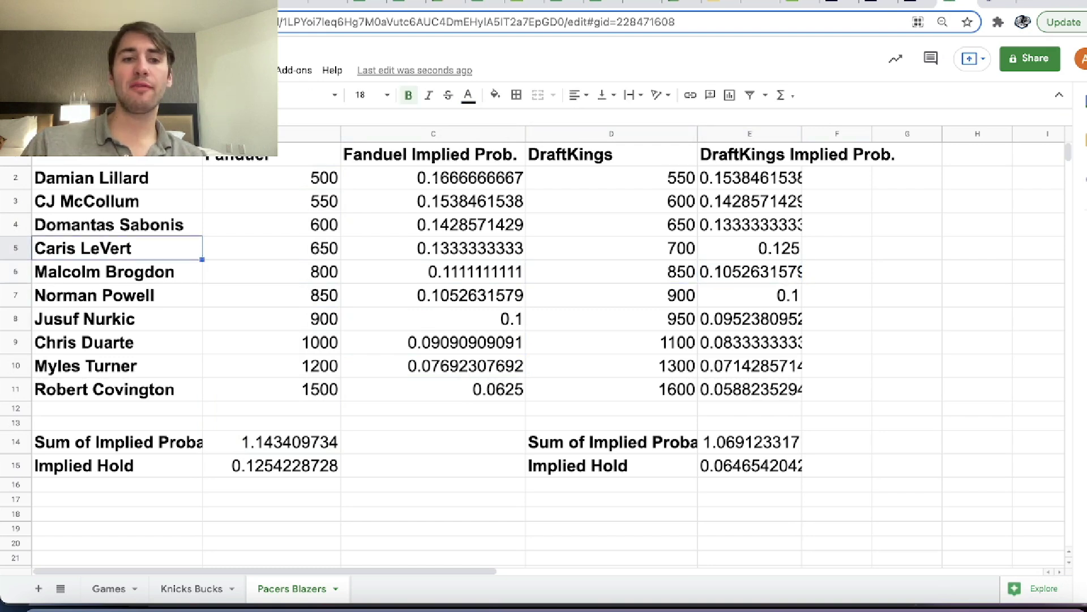
{"action": "key", "text": "Up"}
{"action": "key", "text": "Up"}
{"action": "key", "text": "Up"}
{"action": "key", "text": "Right"}
{"action": "key", "text": "Right"}
{"action": "key", "text": "Right"}
{"action": "key", "text": "Right"}
{"action": "key", "text": "Down"}
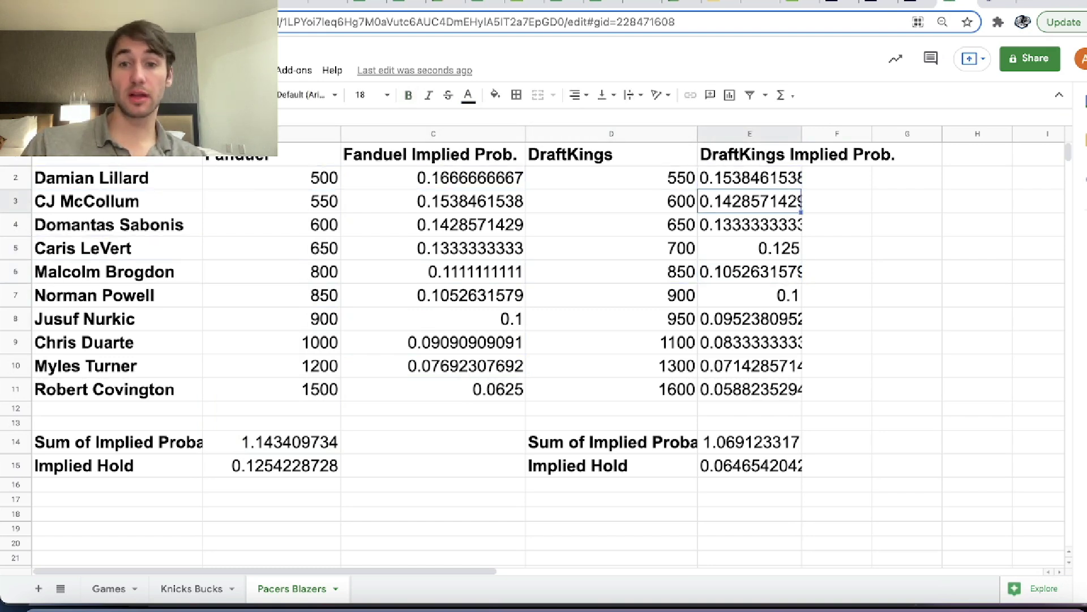
{"action": "key", "text": "Left"}
{"action": "key", "text": "Left"}
{"action": "key", "text": "Left"}
{"action": "key", "text": "Left"}
{"action": "key", "text": "Down"}
{"action": "key", "text": "Down"}
{"action": "key", "text": "Down"}
{"action": "key", "text": "Down"}
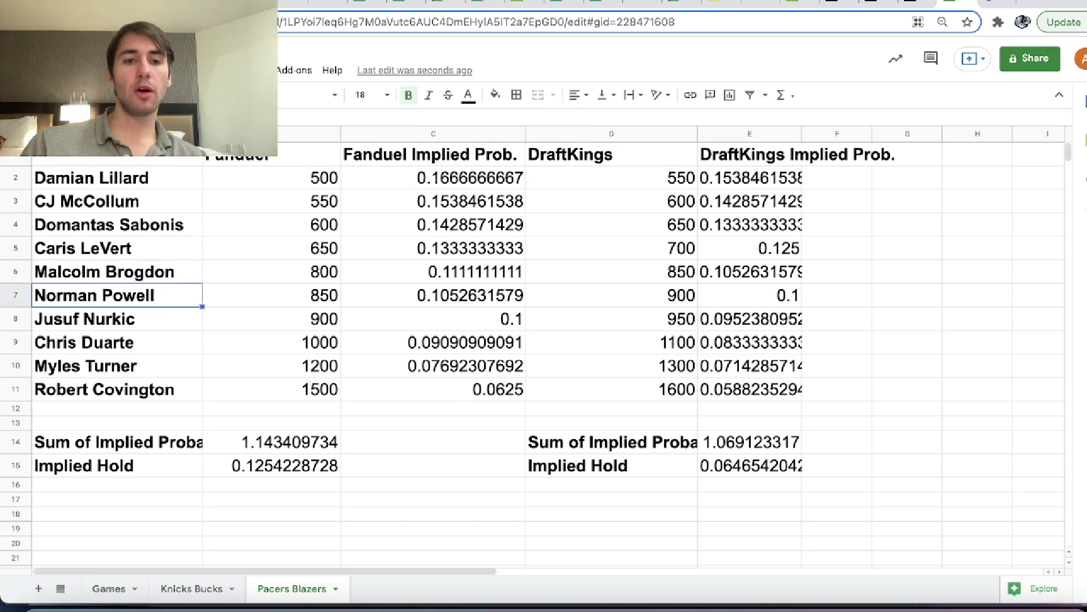
{"action": "key", "text": "Down"}
{"action": "key", "text": "Down"}
{"action": "key", "text": "Down"}
{"action": "key", "text": "Down"}
{"action": "key", "text": "Down"}
{"action": "key", "text": "Down"}
{"action": "key", "text": "Down"}
{"action": "key", "text": "Down"}
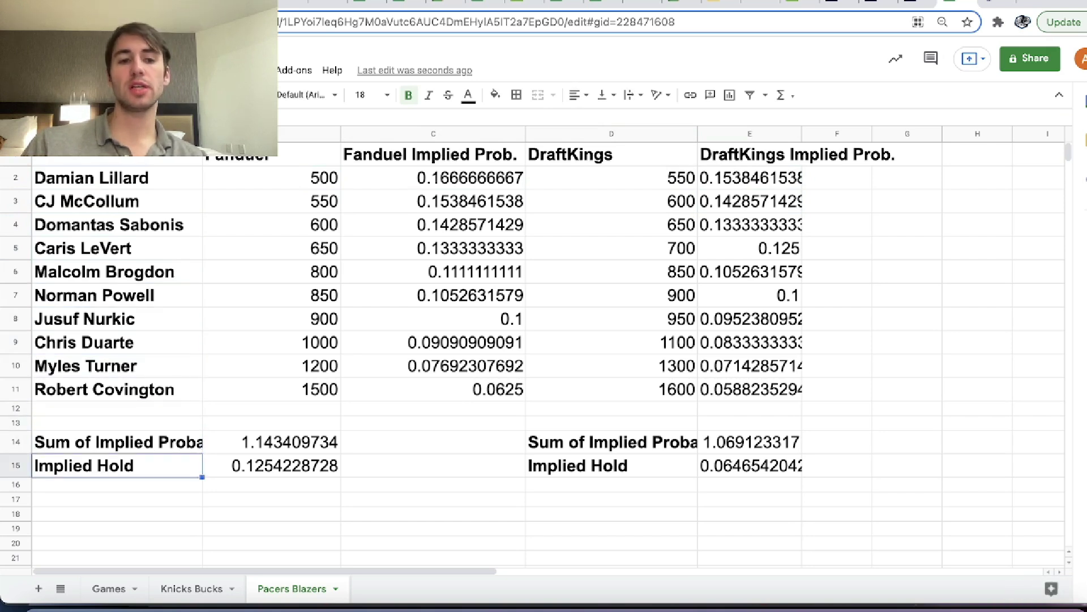
{"action": "key", "text": "Right"}
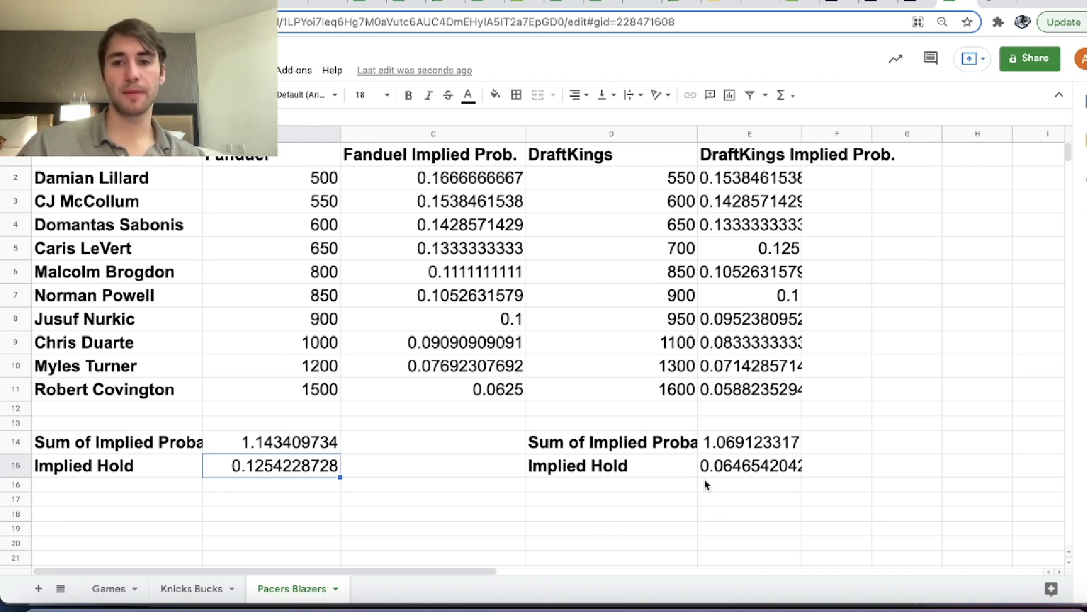
{"action": "key", "text": "Right"}
{"action": "key", "text": "Right"}
{"action": "key", "text": "Right"}
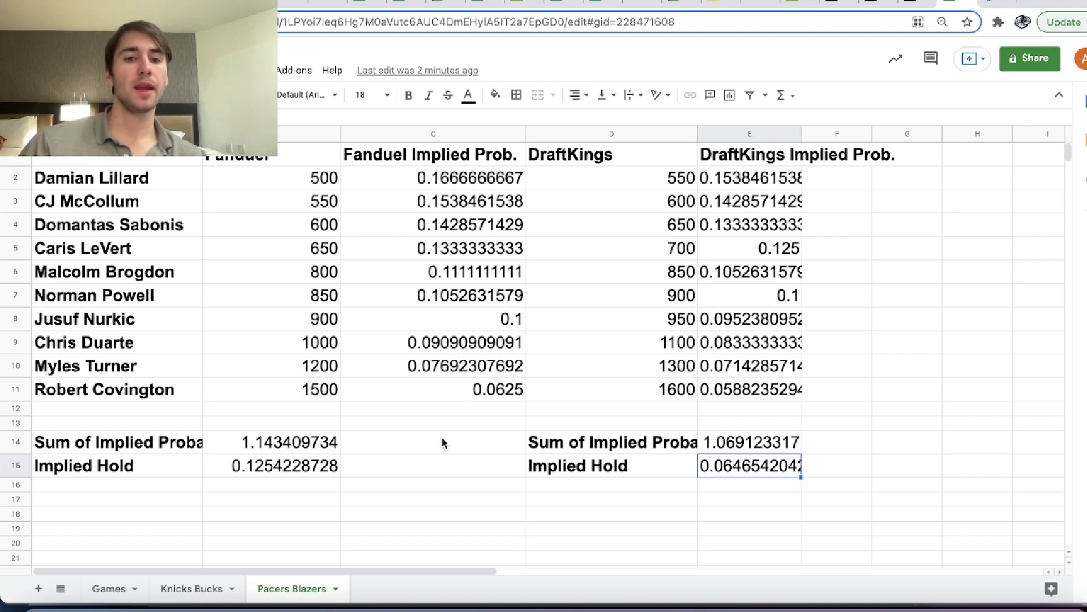
{"action": "left_click", "coordinate": [297, 465]}
{"action": "key", "text": "Right"}
{"action": "key", "text": "Right"}
{"action": "key", "text": "Right"}
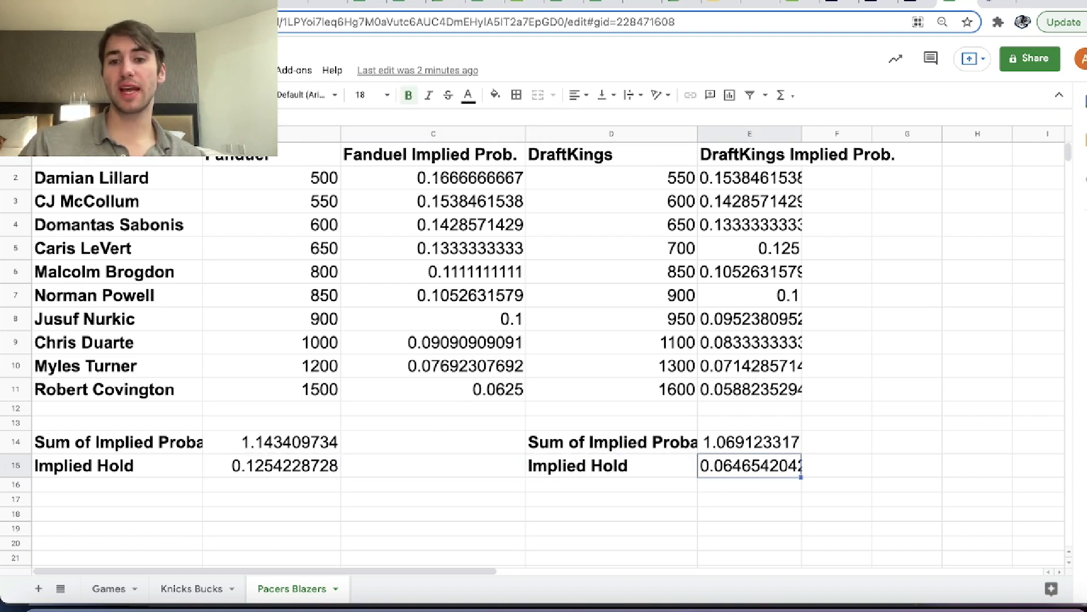
{"action": "key", "text": "Left"}
{"action": "key", "text": "Left"}
{"action": "key", "text": "Left"}
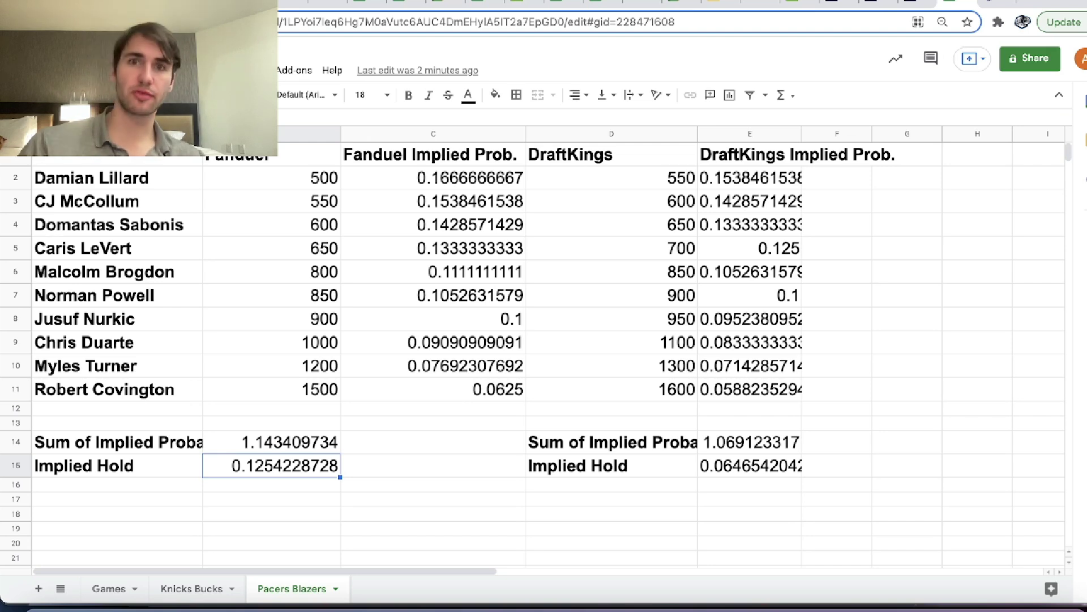
{"action": "key", "text": "Right"}
{"action": "key", "text": "Right"}
{"action": "key", "text": "Right"}
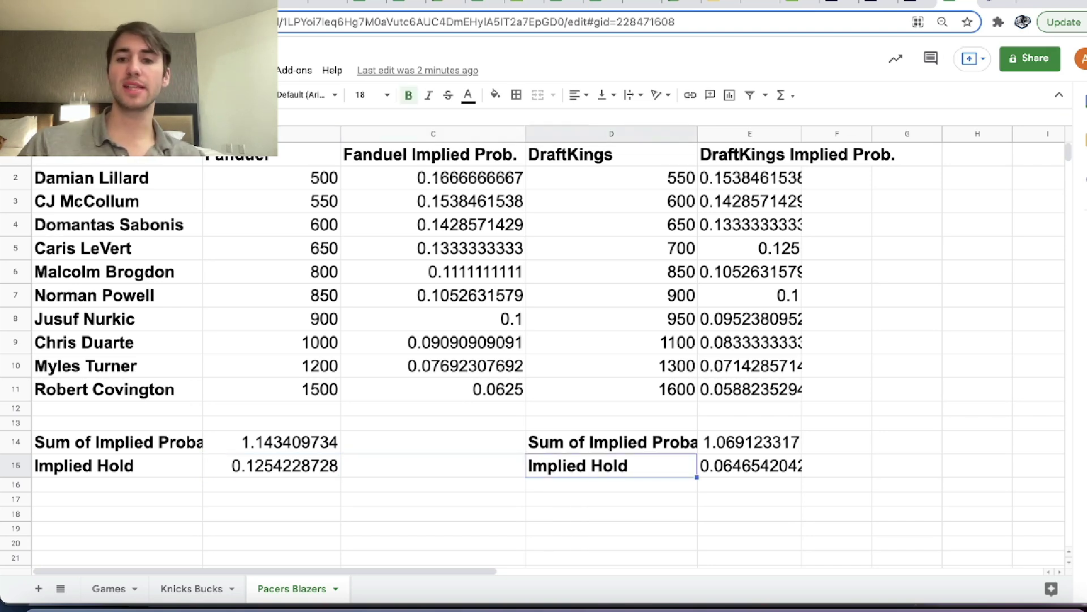
{"action": "key", "text": "Up"}
{"action": "key", "text": "Up"}
{"action": "key", "text": "Up"}
{"action": "key", "text": "Up"}
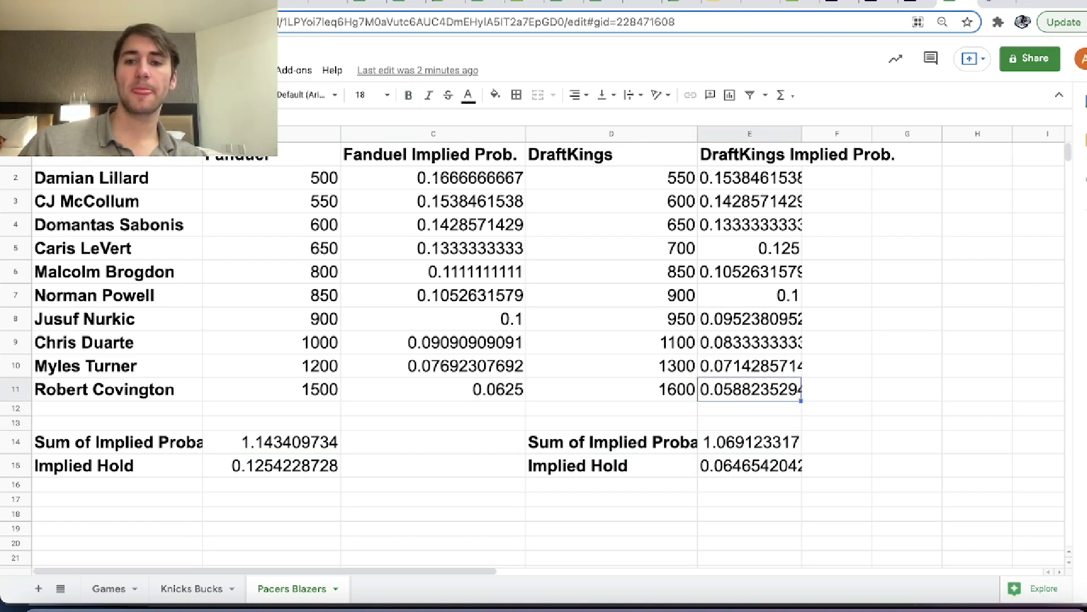
{"action": "key", "text": "Left"}
{"action": "key", "text": "Left"}
{"action": "key", "text": "Left"}
{"action": "key", "text": "Left"}
{"action": "key", "text": "Up"}
{"action": "key", "text": "Up"}
{"action": "key", "text": "Up"}
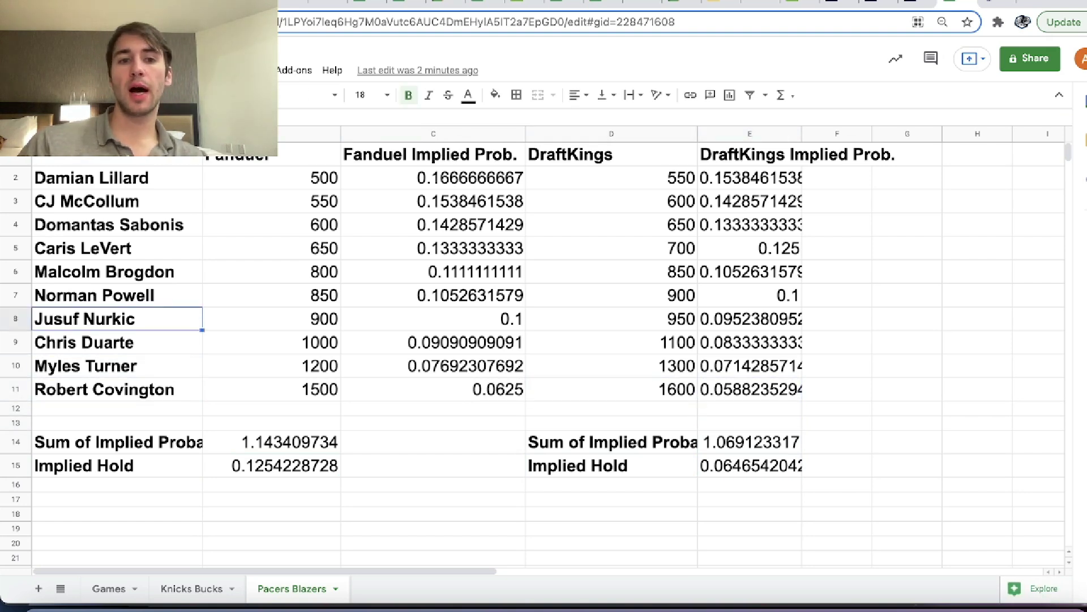
{"action": "key", "text": "Up"}
{"action": "key", "text": "Up"}
{"action": "key", "text": "Right"}
{"action": "key", "text": "Right"}
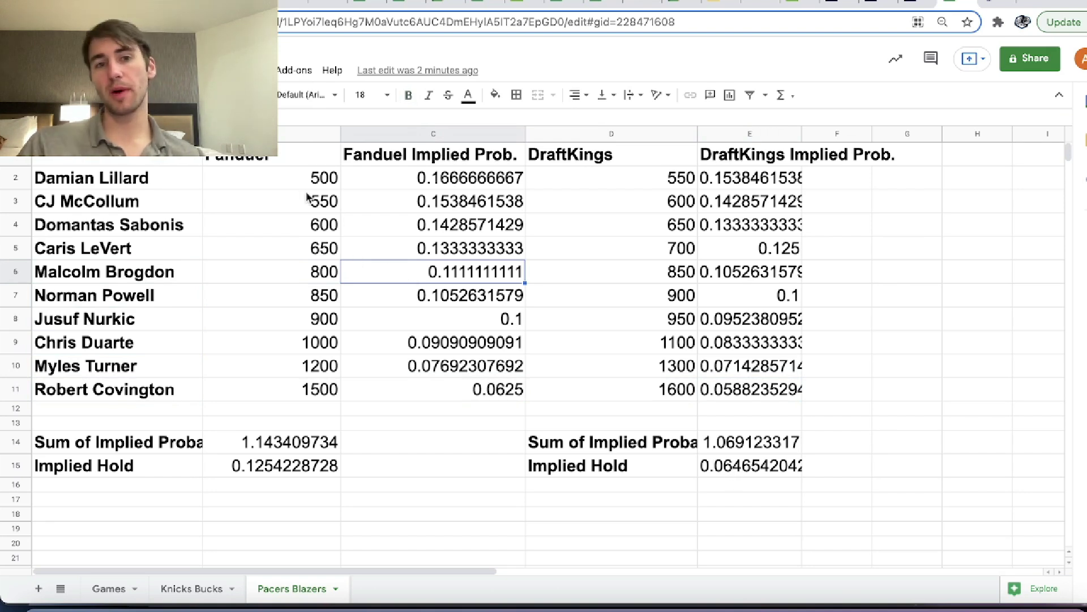
{"action": "left_click", "coordinate": [288, 182]}
{"action": "left_click_drag", "start_coordinate": [288, 181], "coordinate": [440, 398]}
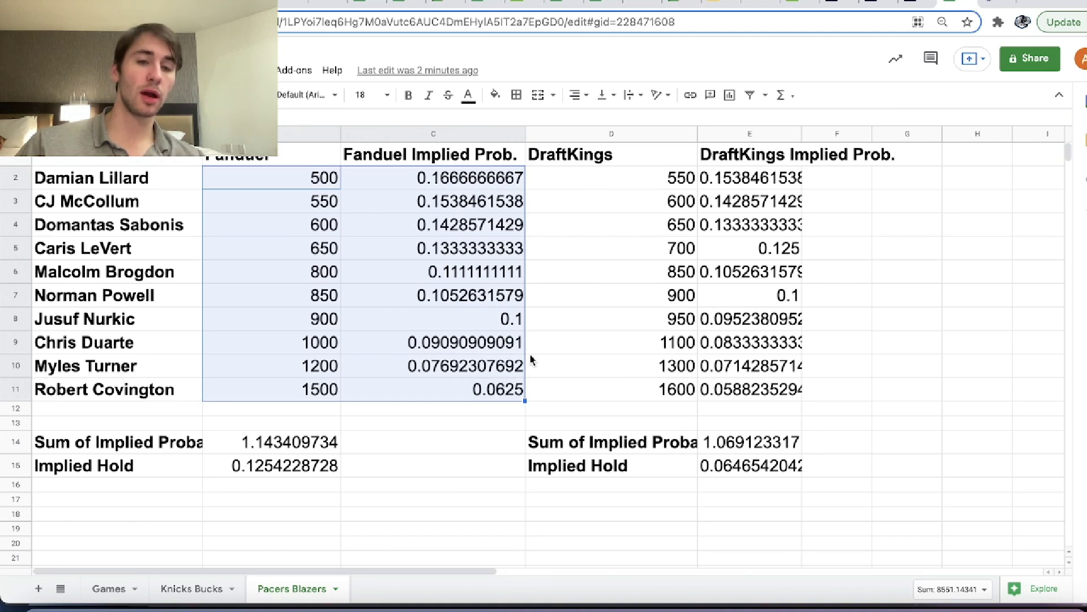
{"action": "left_click", "coordinate": [358, 322]}
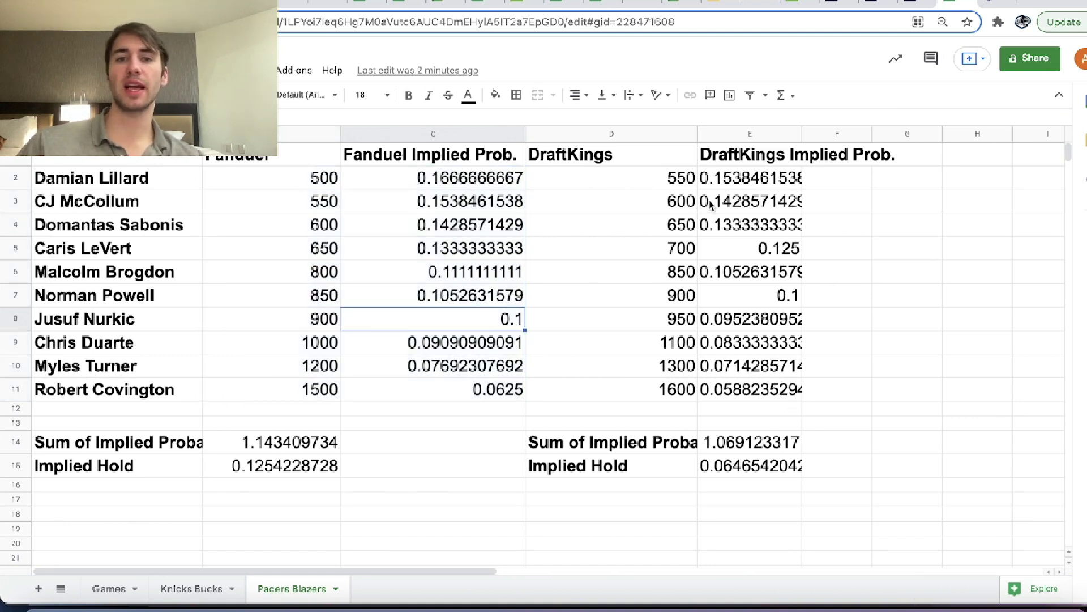
{"action": "left_click", "coordinate": [736, 466]}
{"action": "key", "text": "Left"}
{"action": "key", "text": "Left"}
{"action": "key", "text": "Left"}
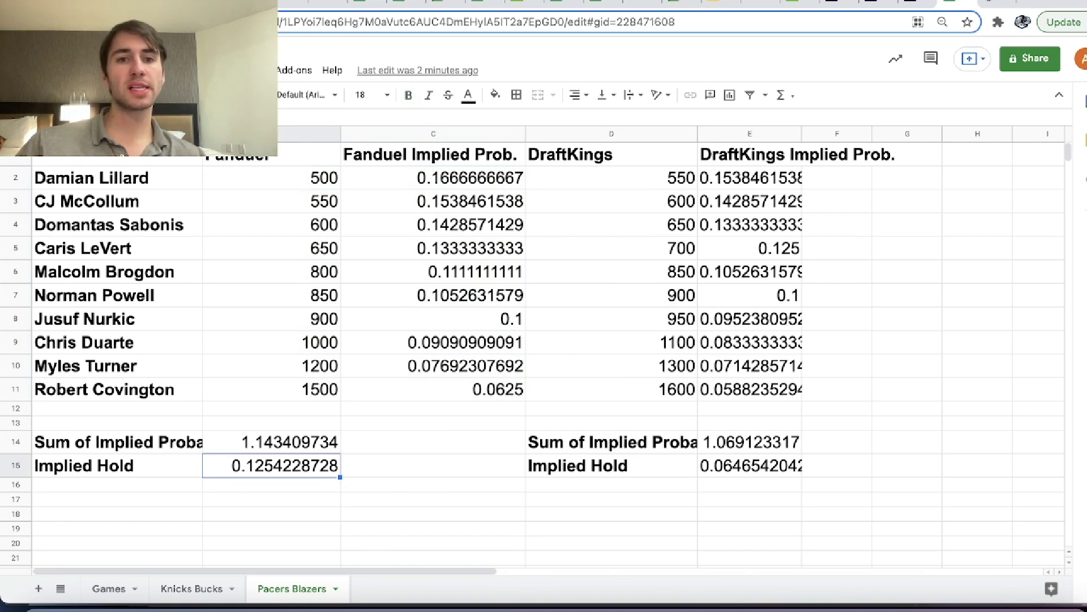
{"action": "key", "text": "Left"}
{"action": "key", "text": "Up"}
{"action": "key", "text": "Up"}
{"action": "key", "text": "Up"}
{"action": "key", "text": "Up"}
{"action": "key", "text": "Up"}
{"action": "key", "text": "Up"}
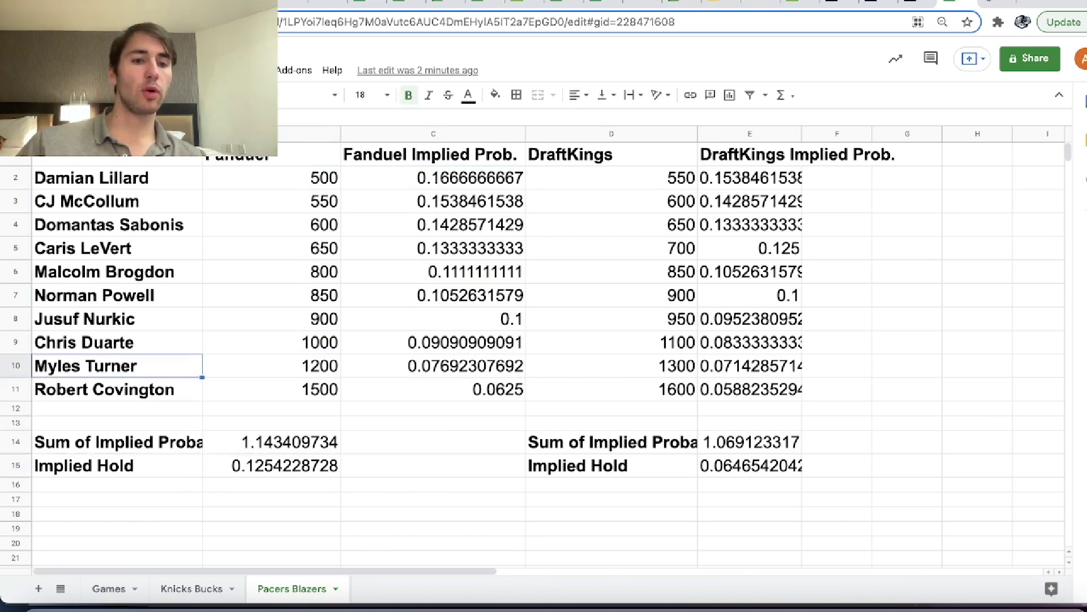
{"action": "key", "text": "Up"}
{"action": "key", "text": "Up"}
{"action": "key", "text": "Up"}
{"action": "key", "text": "Up"}
{"action": "key", "text": "Up"}
{"action": "key", "text": "Up"}
{"action": "key", "text": "Up"}
{"action": "key", "text": "Right"}
{"action": "key", "text": "Right"}
{"action": "key", "text": "Right"}
{"action": "key", "text": "Right"}
{"action": "key", "text": "Right"}
{"action": "key", "text": "Right"}
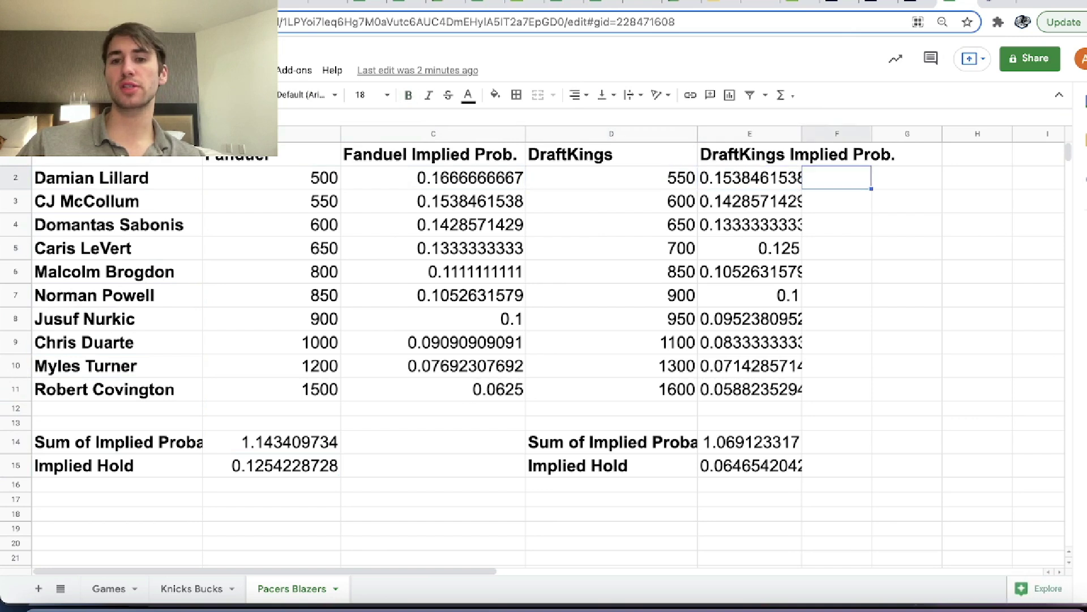
{"action": "key", "text": "Down"}
{"action": "key", "text": "Down"}
{"action": "key", "text": "Left"}
{"action": "key", "text": "Left"}
{"action": "key", "text": "Left"}
{"action": "key", "text": "Left"}
{"action": "key", "text": "Left"}
{"action": "key", "text": "Left"}
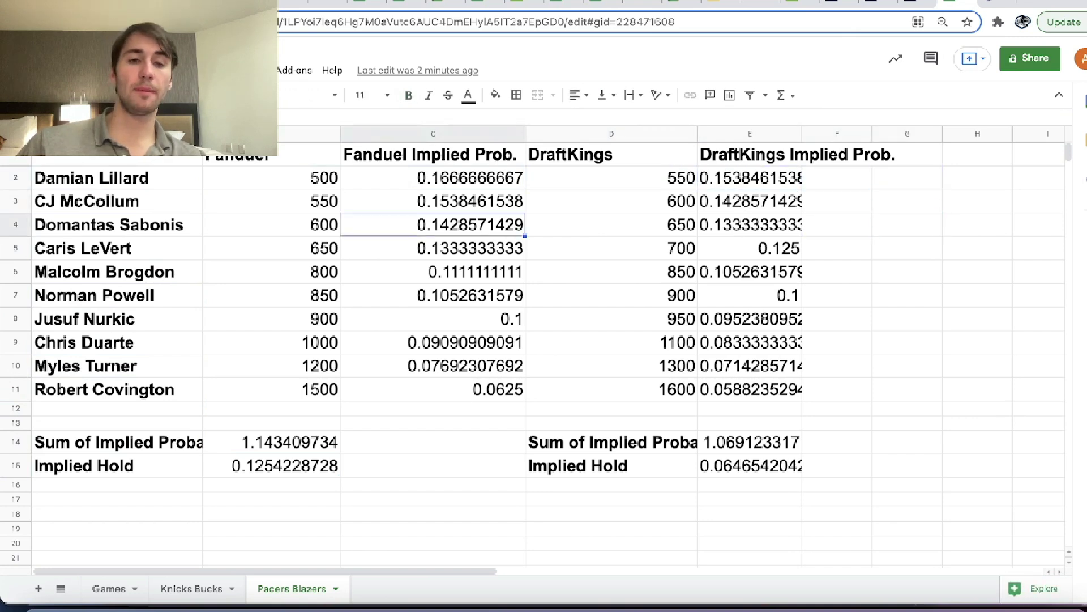
{"action": "key", "text": "Down"}
{"action": "key", "text": "Down"}
{"action": "key", "text": "Right"}
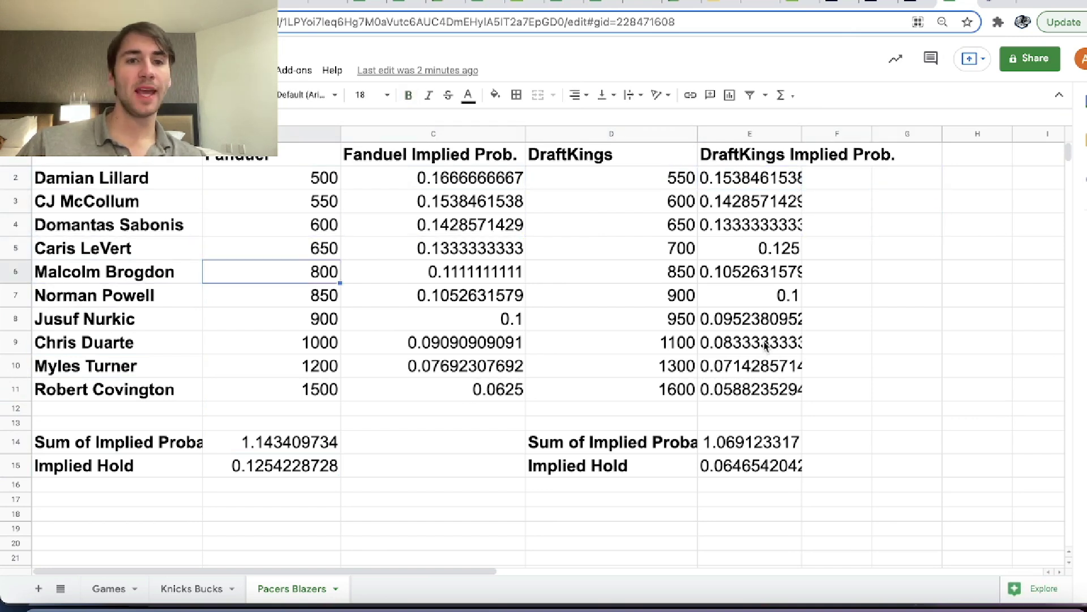
Step: Review the FanDuel table, its implied-probability sum and its implied hold
{"action": "left_click_drag", "start_coordinate": [139, 180], "coordinate": [394, 468]}
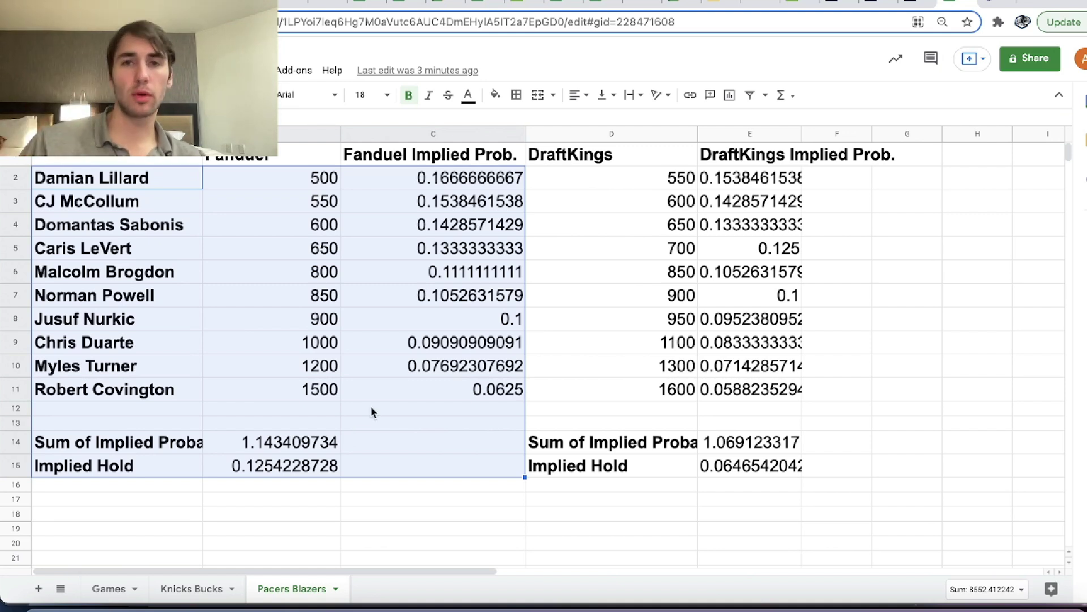
{"action": "left_click", "coordinate": [463, 304]}
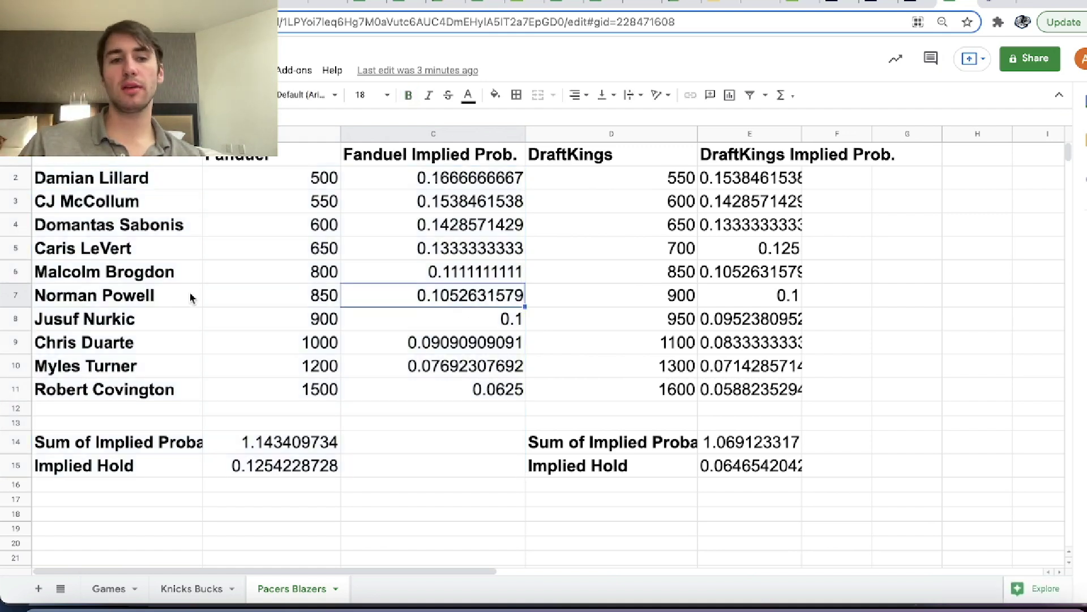
{"action": "left_click_drag", "start_coordinate": [150, 179], "coordinate": [337, 470]}
{"action": "left_click", "coordinate": [311, 466]}
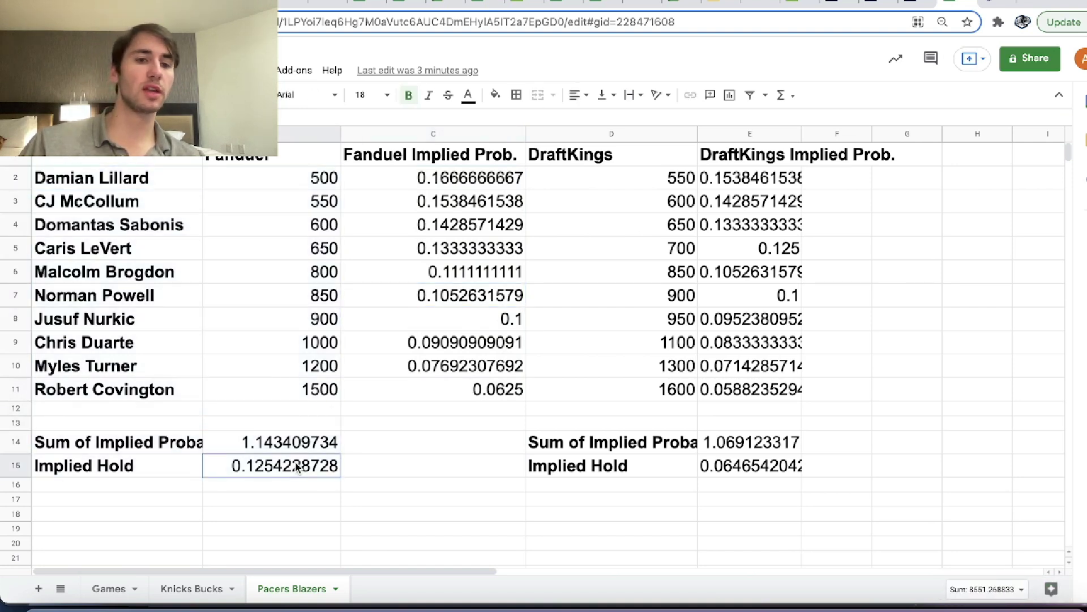
{"action": "left_click", "coordinate": [102, 467]}
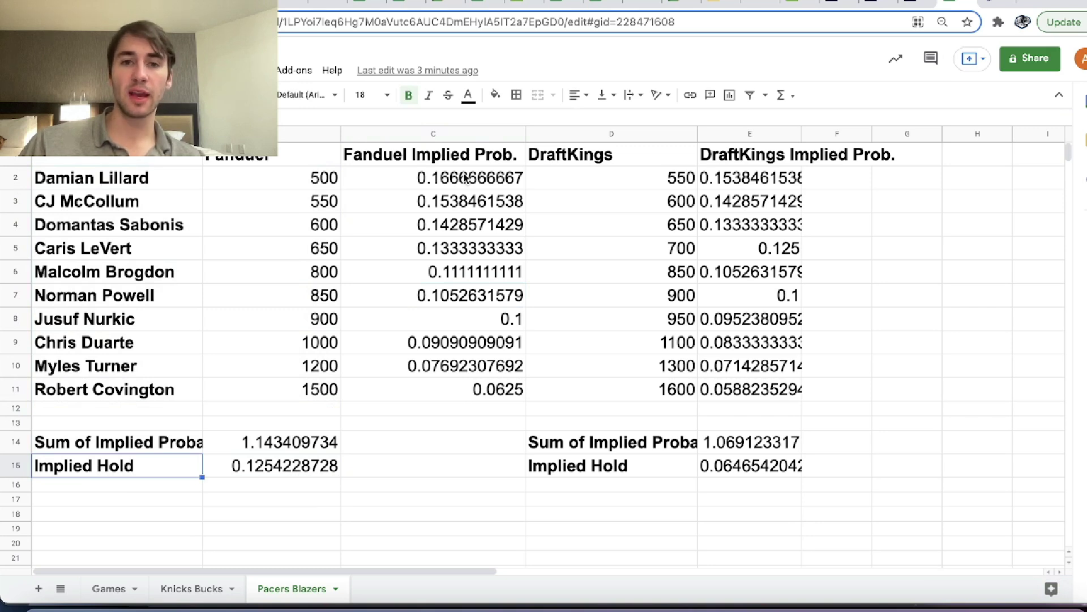
{"action": "left_click_drag", "start_coordinate": [466, 179], "coordinate": [479, 403]}
{"action": "left_click", "coordinate": [302, 466]}
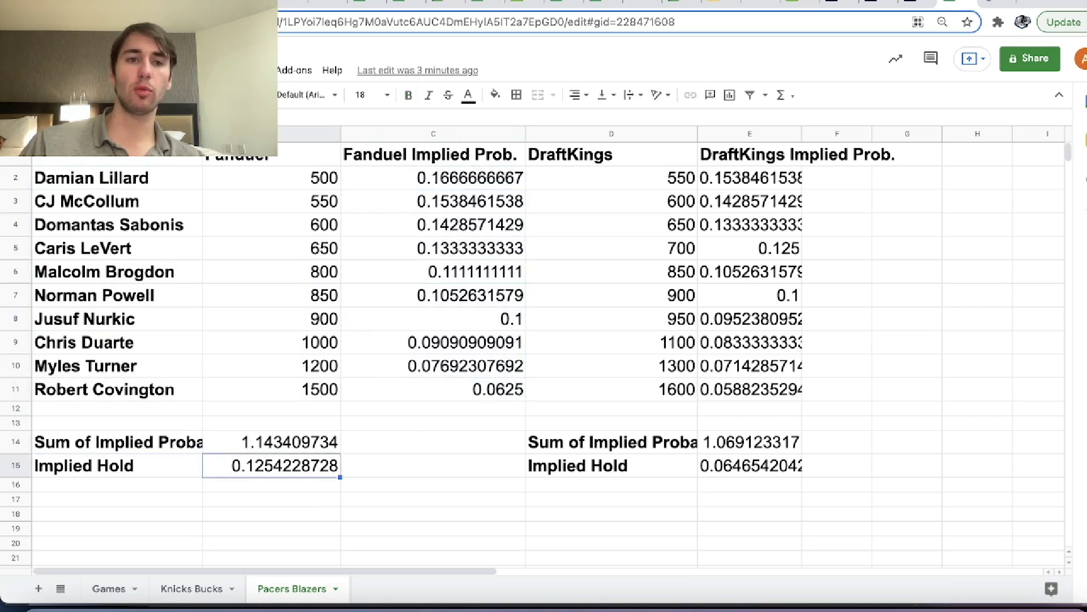
{"action": "left_click", "coordinate": [276, 439]}
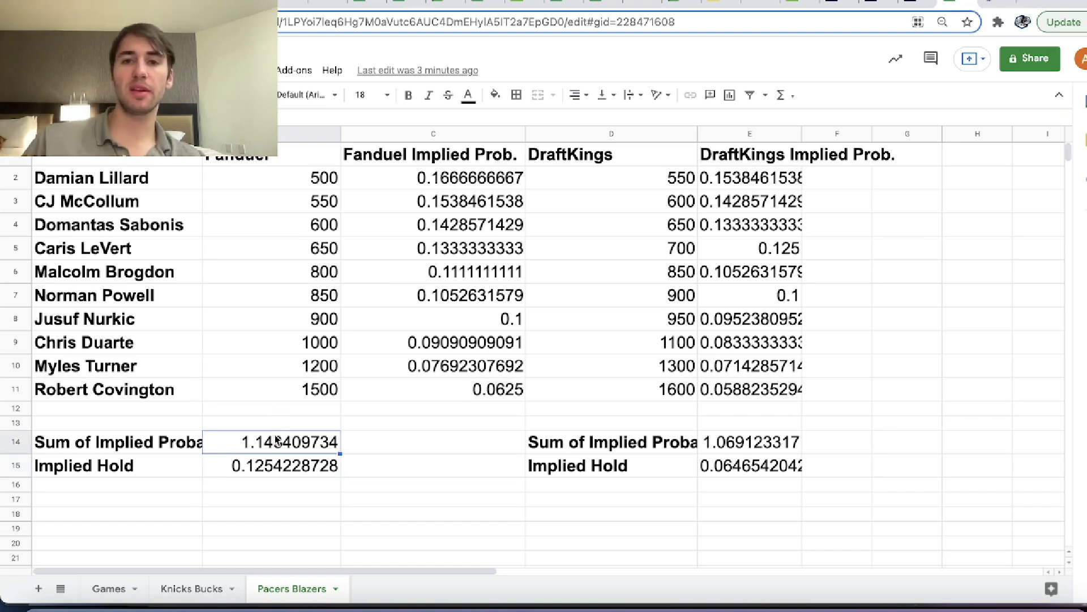
{"action": "left_click", "coordinate": [326, 465]}
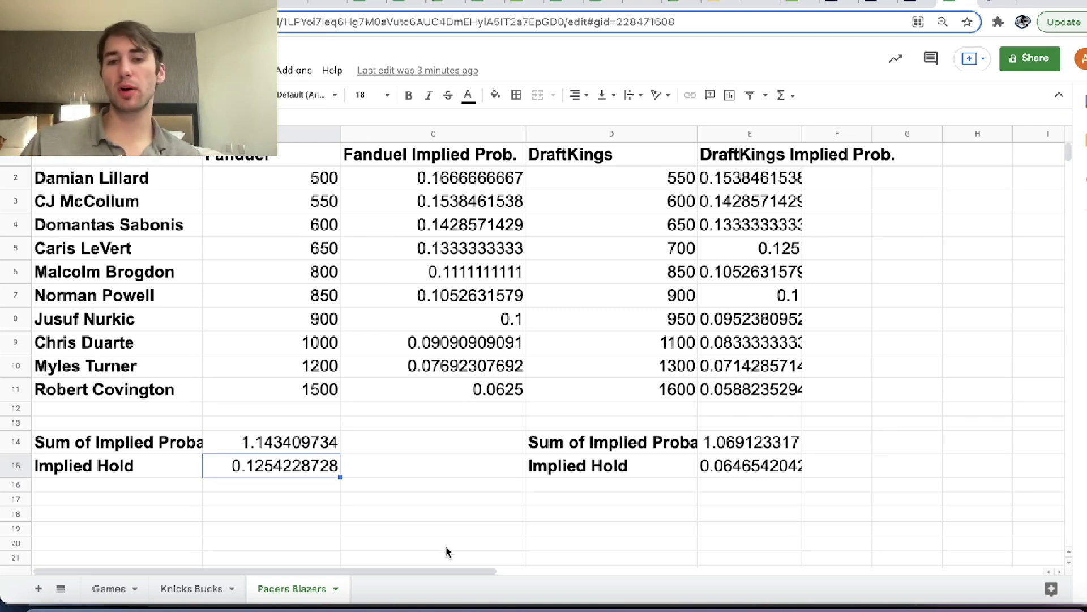
Step: Compare the FanDuel and DraftKings implied hold values
{"action": "key", "text": "Right"}
{"action": "key", "text": "Right"}
{"action": "key", "text": "Right"}
{"action": "key", "text": "Left"}
{"action": "key", "text": "Left"}
{"action": "key", "text": "Left"}
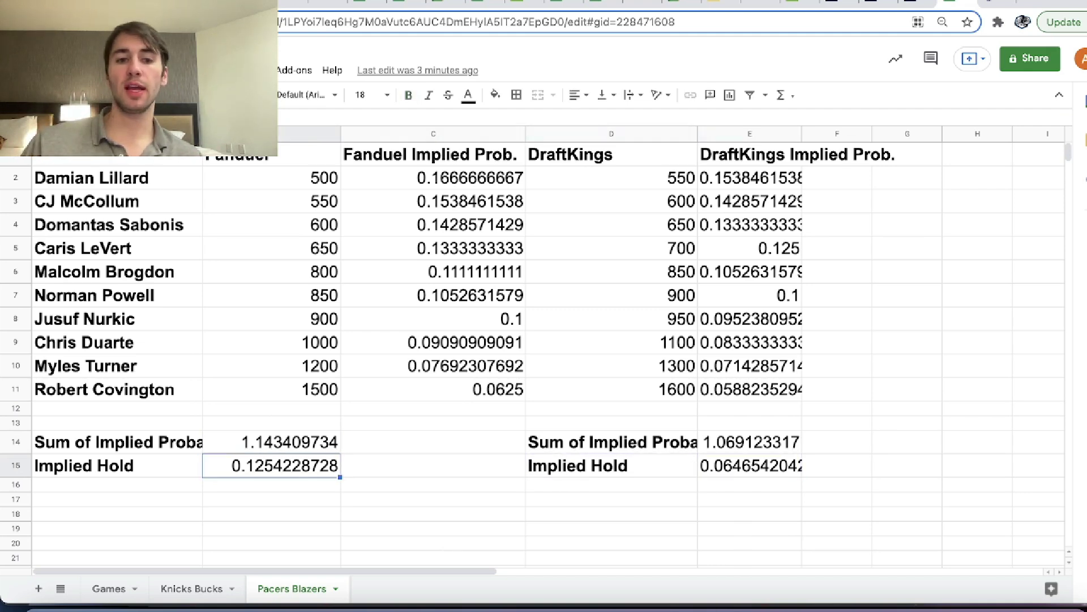
{"action": "key", "text": "Left"}
{"action": "key", "text": "Right"}
{"action": "key", "text": "Right"}
{"action": "key", "text": "Right"}
{"action": "key", "text": "Right"}
{"action": "key", "text": "Left"}
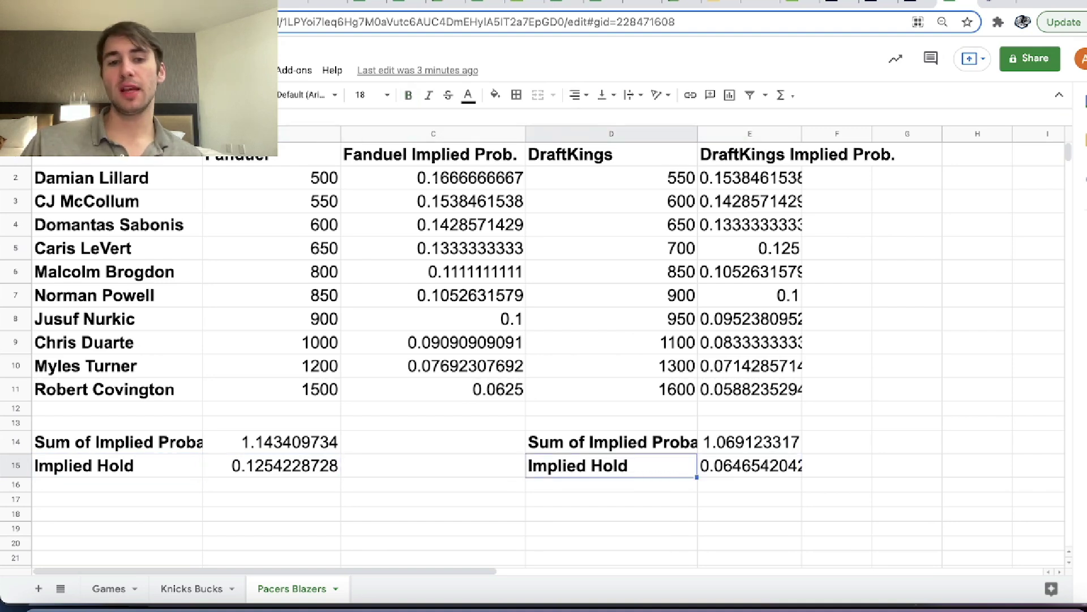
{"action": "key", "text": "Left"}
{"action": "key", "text": "Left"}
{"action": "key", "text": "Left"}
{"action": "key", "text": "Right"}
{"action": "key", "text": "Right"}
{"action": "key", "text": "Right"}
{"action": "key", "text": "Right"}
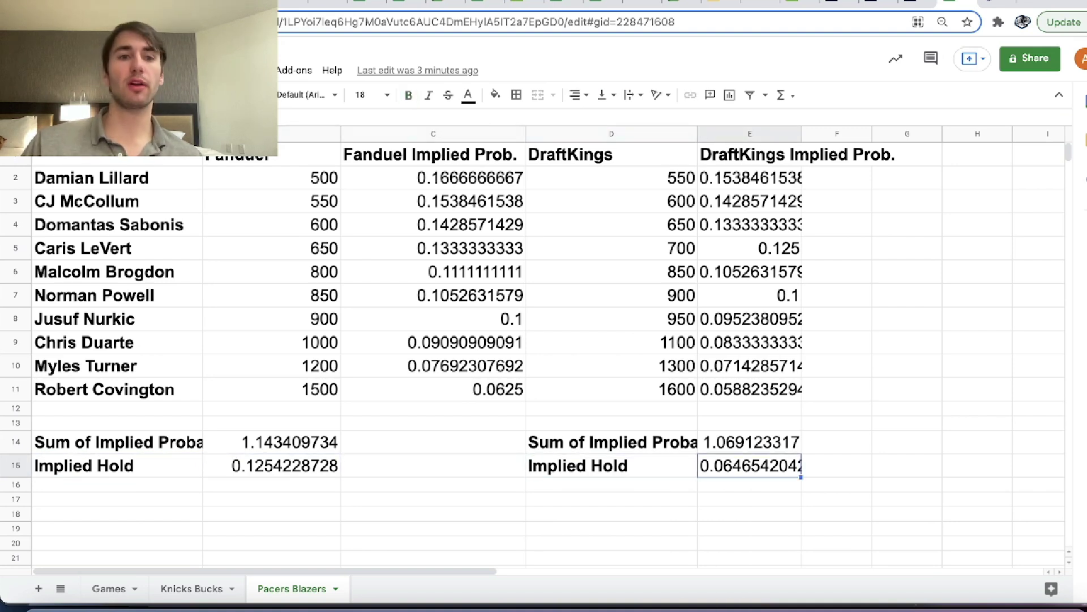
Step: Check individual players' odds and probabilities, then select the four highest 3-pointer games on Games
{"action": "key", "text": "Up"}
{"action": "key", "text": "Up"}
{"action": "key", "text": "Up"}
{"action": "key", "text": "Up"}
{"action": "key", "text": "Up"}
{"action": "key", "text": "Up"}
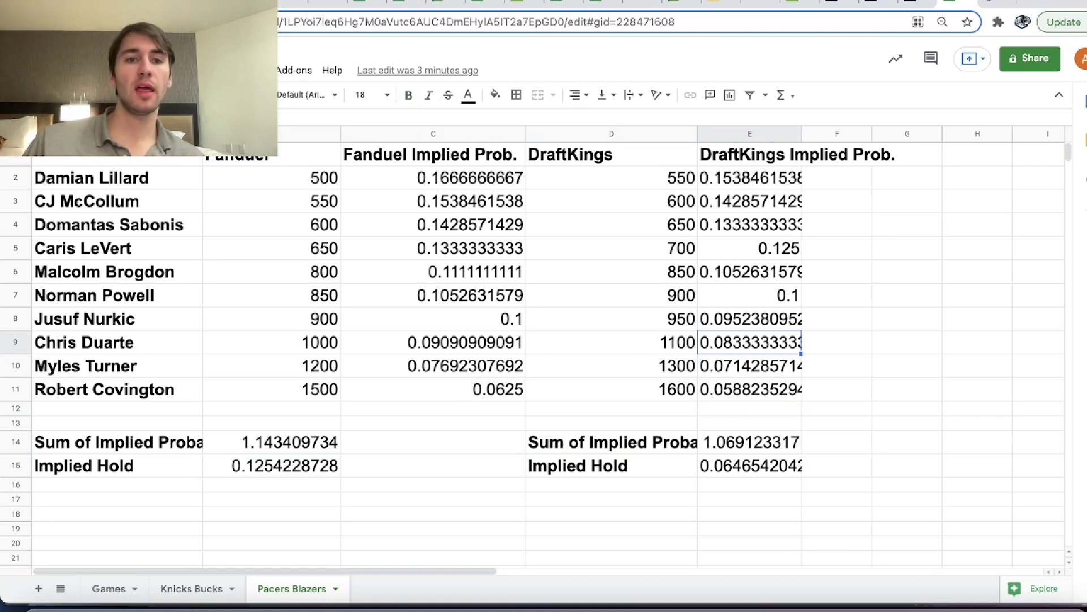
{"action": "key", "text": "Left"}
{"action": "key", "text": "Left"}
{"action": "key", "text": "Left"}
{"action": "key", "text": "Left"}
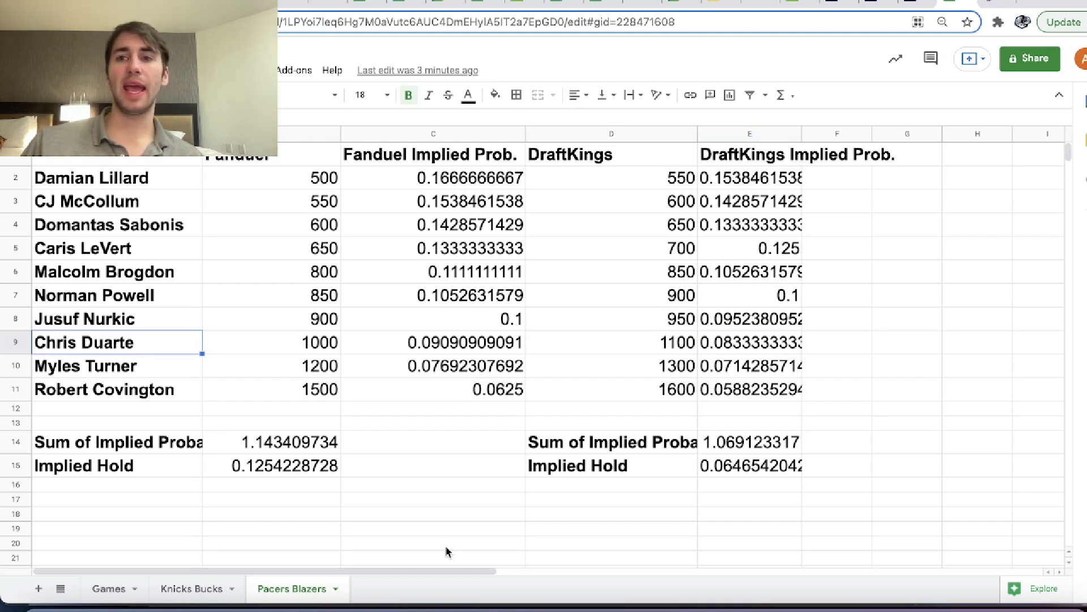
{"action": "left_click", "coordinate": [359, 318]}
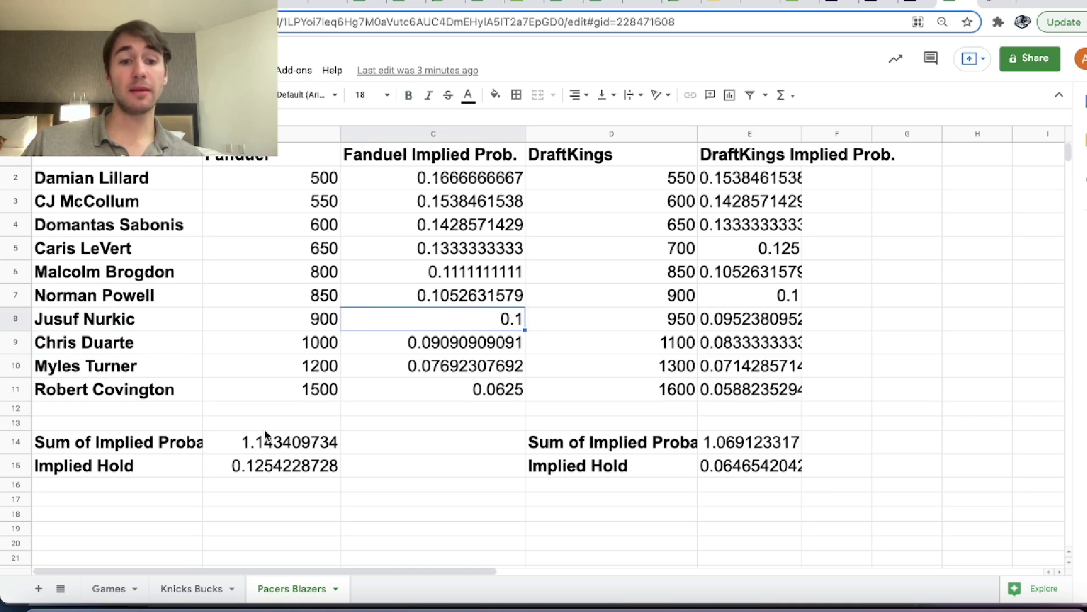
{"action": "left_click", "coordinate": [265, 400]}
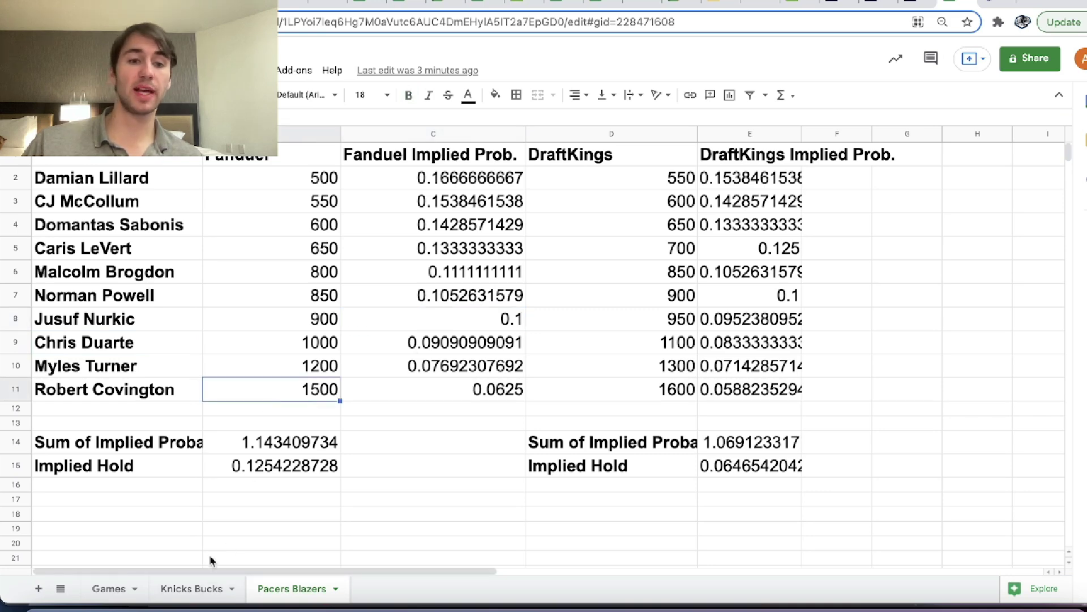
{"action": "left_click", "coordinate": [109, 589]}
{"action": "left_click_drag", "start_coordinate": [194, 276], "coordinate": [221, 346]}
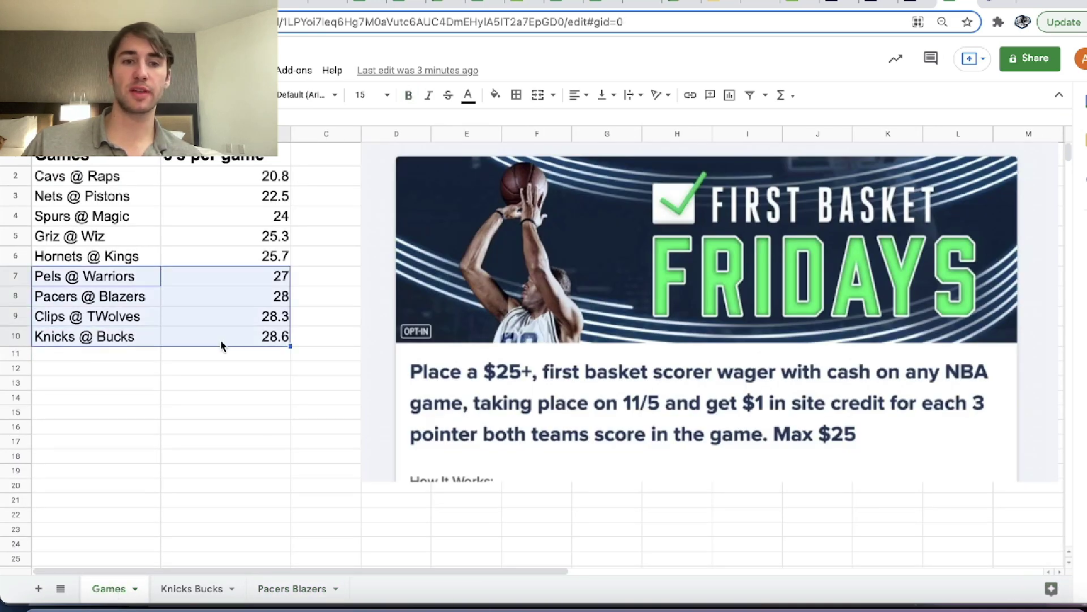